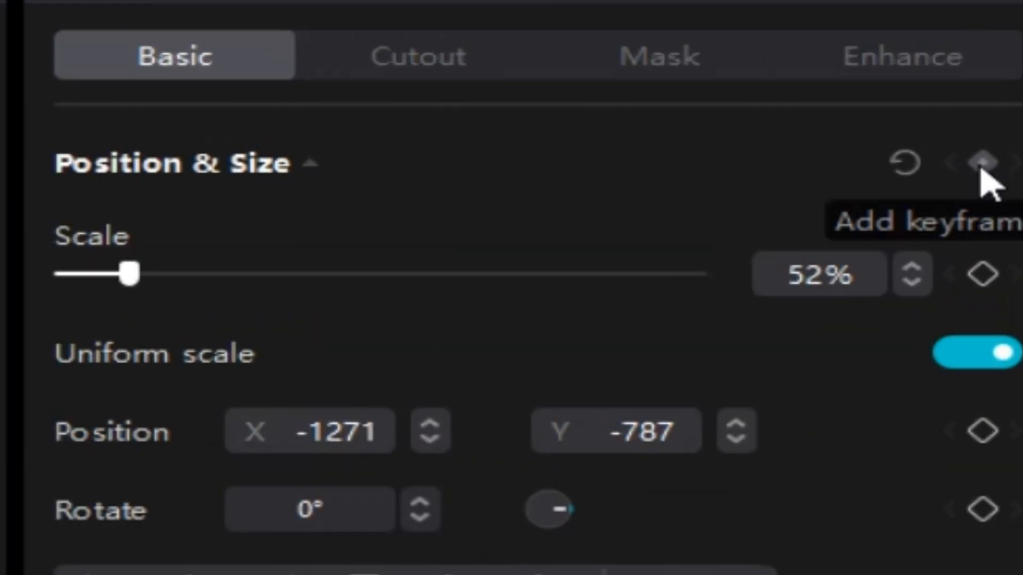
Step: Animate the logo clip with keyframes: its current lower-left placement, X 69, Y 629 at 00:00:00:10, and X 1242, Y -734 at 00:00:00:13
click(981, 169)
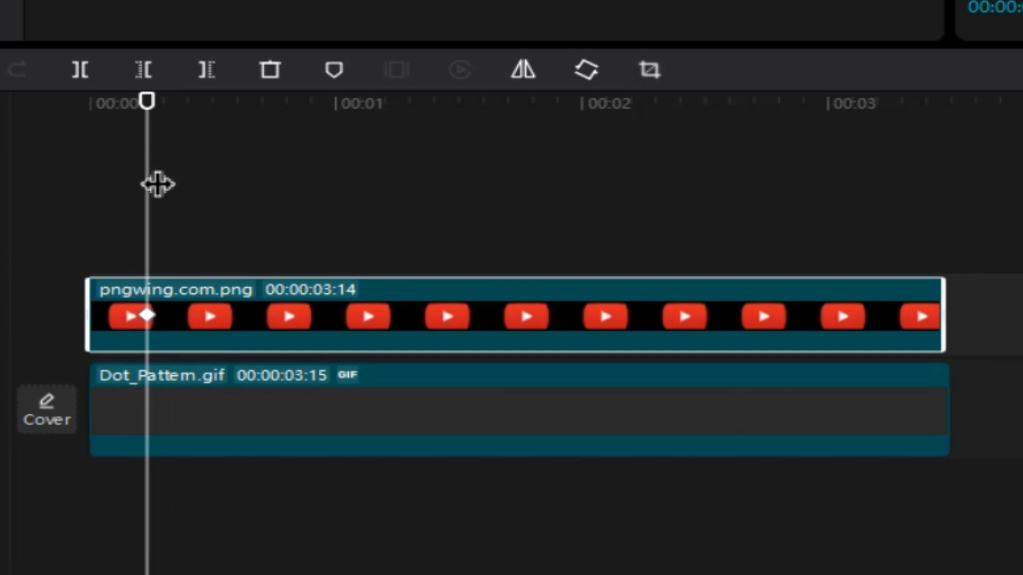
drag(156, 182, 180, 187)
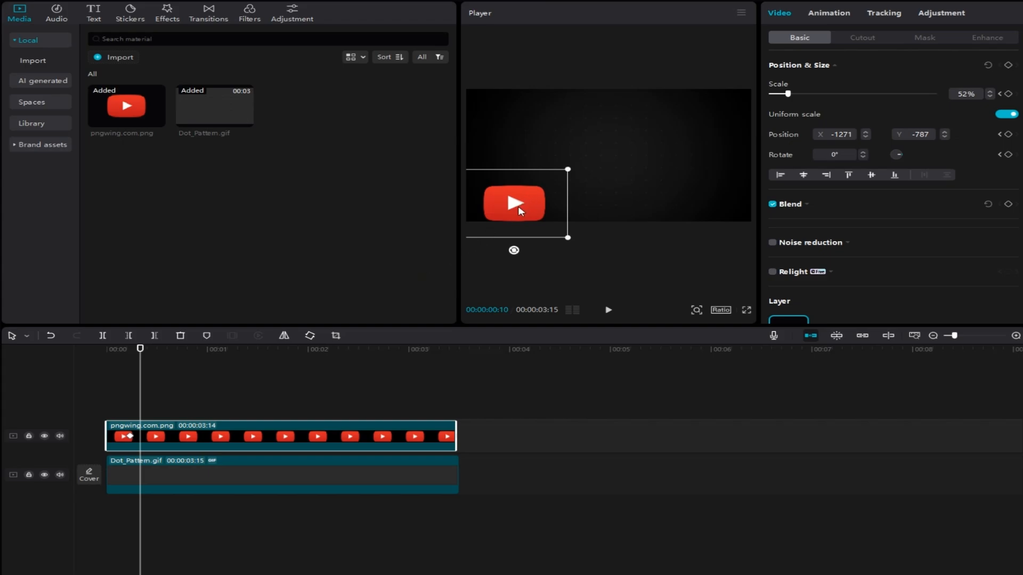
drag(520, 211, 613, 129)
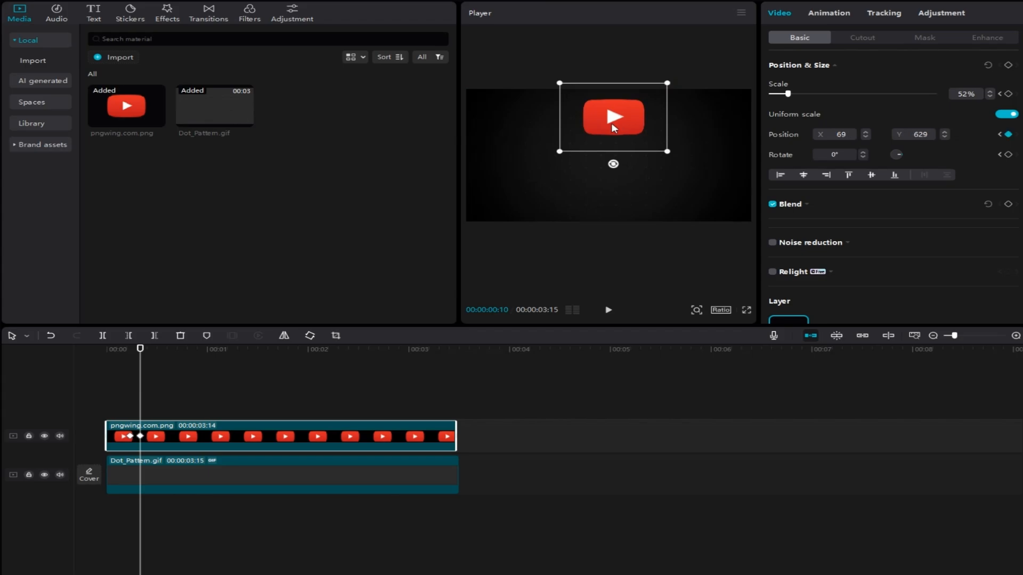
drag(142, 396, 152, 399)
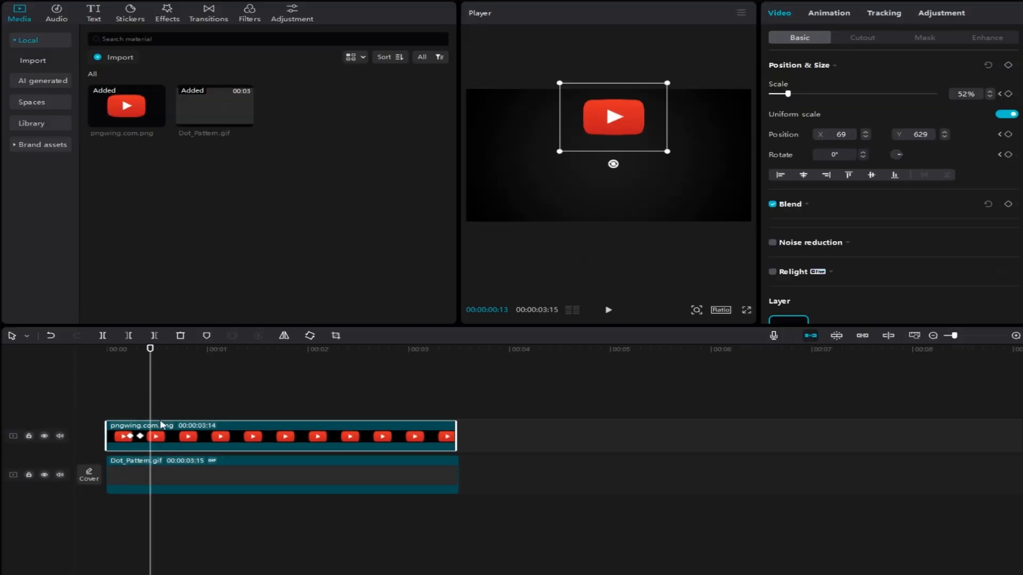
drag(610, 126, 697, 211)
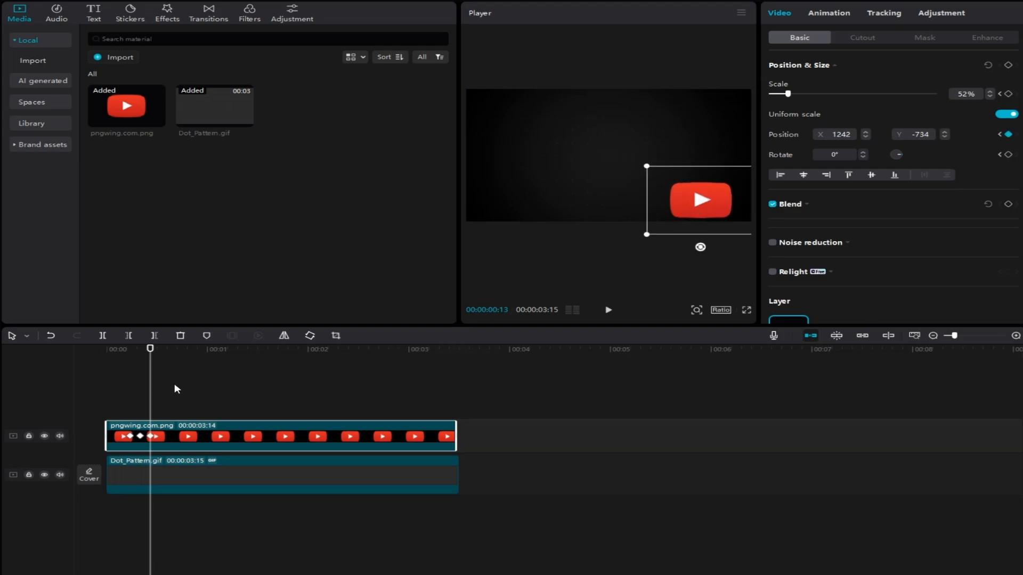
Step: Play the timeline from the start to preview the logo's keyframe movement
click(107, 406)
key(space)
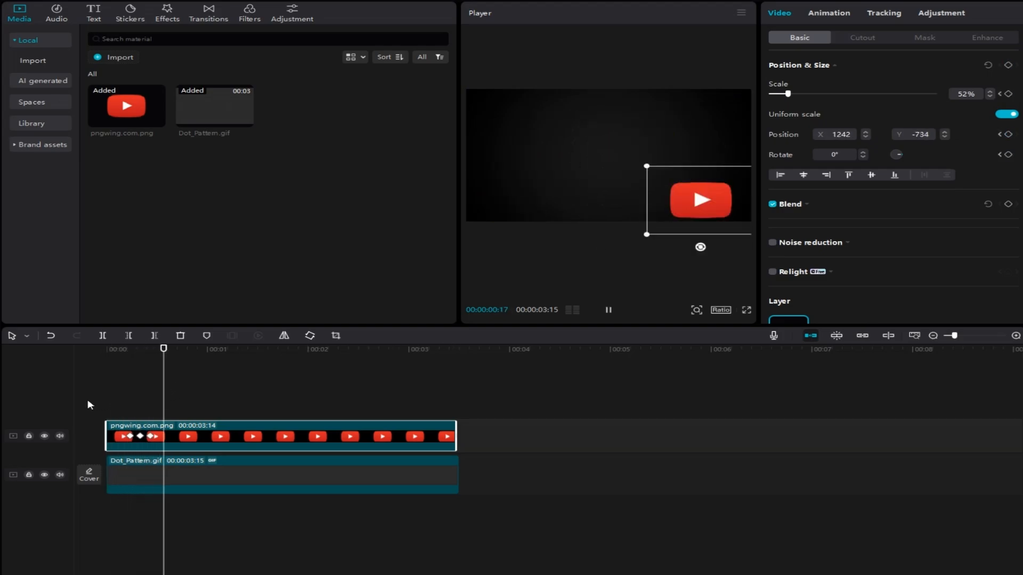
key(space)
Step: Space the logo's keyframes further apart, moving the last one to just before 1 second and the middle one to about halfway through
drag(182, 404, 200, 435)
key(space)
key(space)
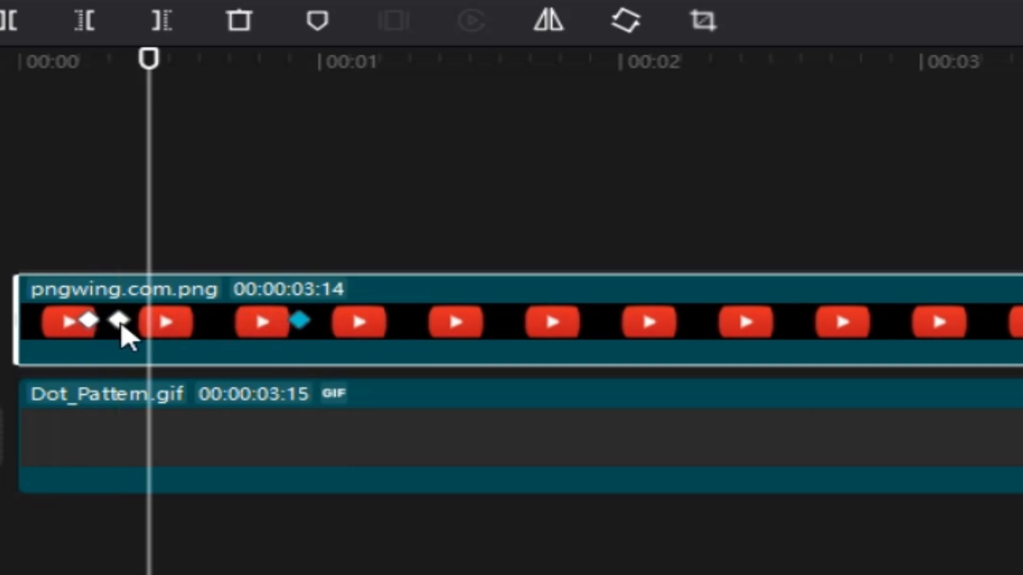
drag(119, 321, 199, 321)
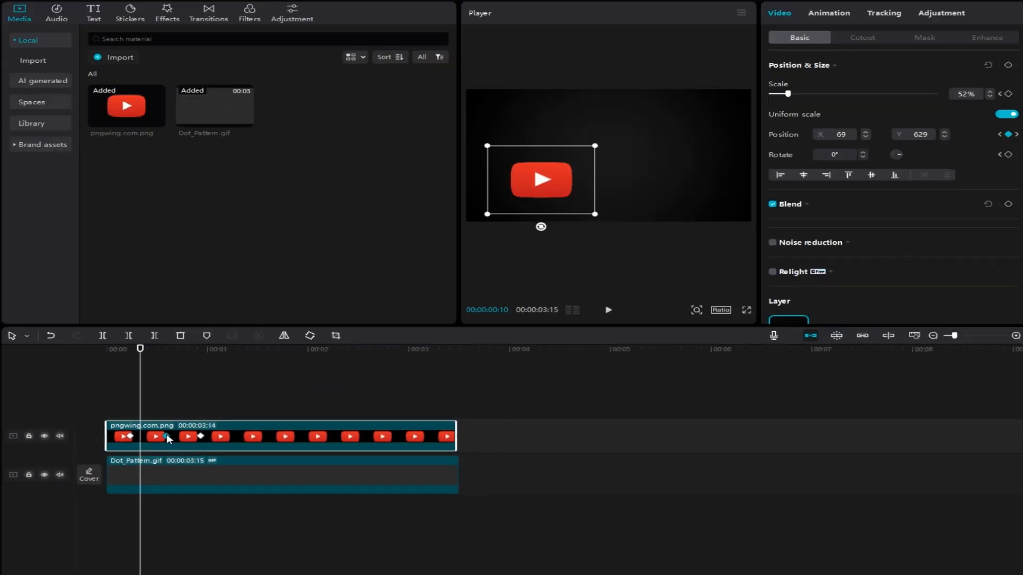
Step: Replay the logo animation from the beginning several times to check its slower movement
drag(141, 406, 109, 406)
key(space)
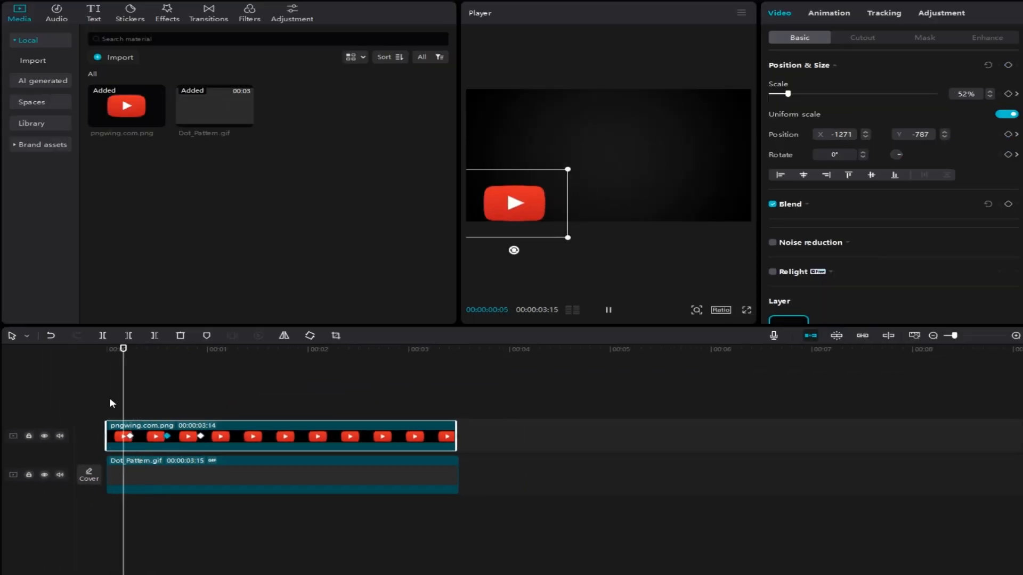
key(space)
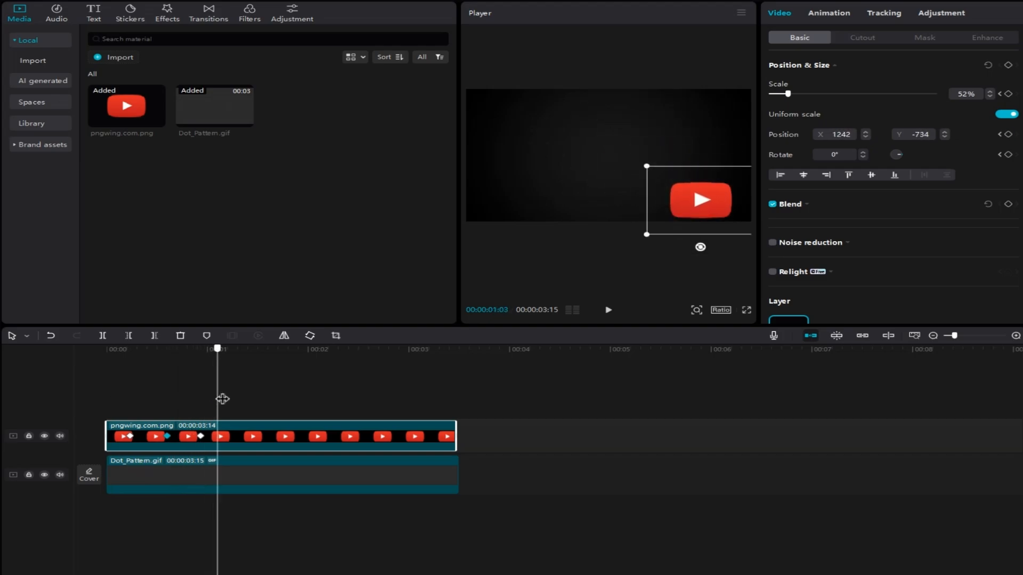
drag(222, 398, 91, 399)
key(space)
key(space)
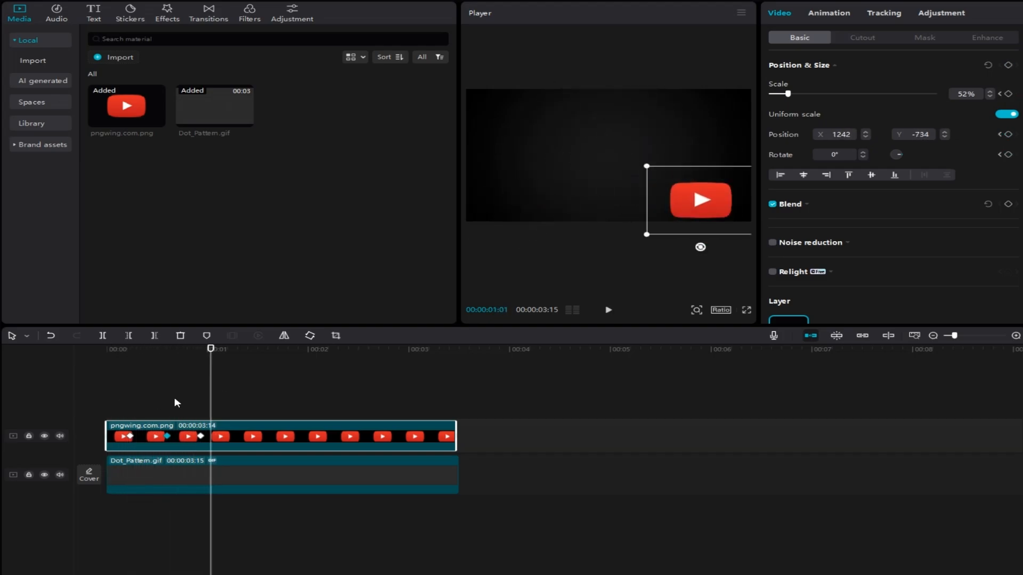
drag(207, 396, 91, 400)
key(space)
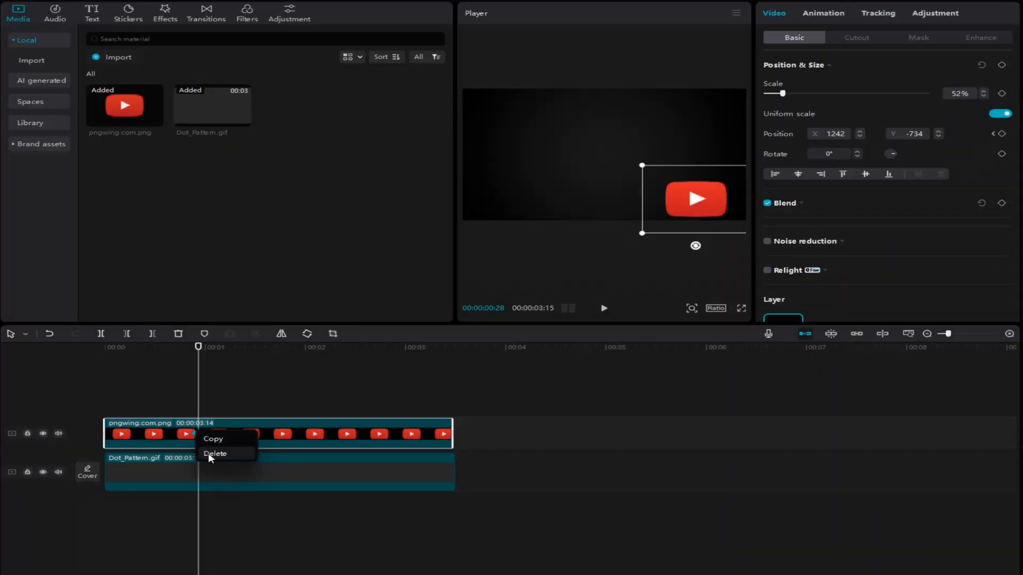
Step: Delete the logo's keyframes and place the logo left of the frame's centre at X -682, Y 0
drag(678, 202, 537, 158)
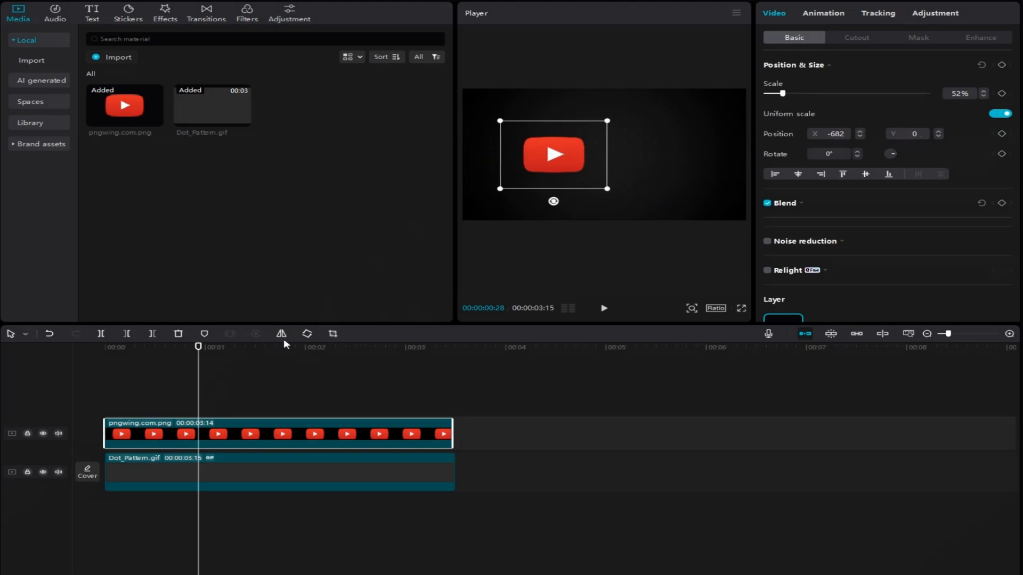
Step: Add a default text clip at the start of the timeline and place it slightly below the frame's centre
drag(202, 392, 75, 381)
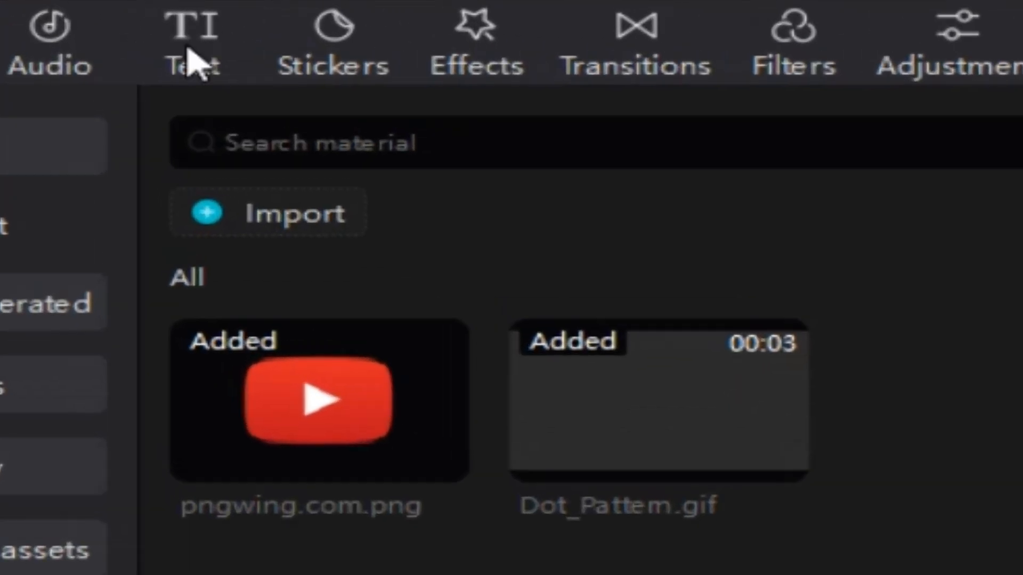
click(91, 16)
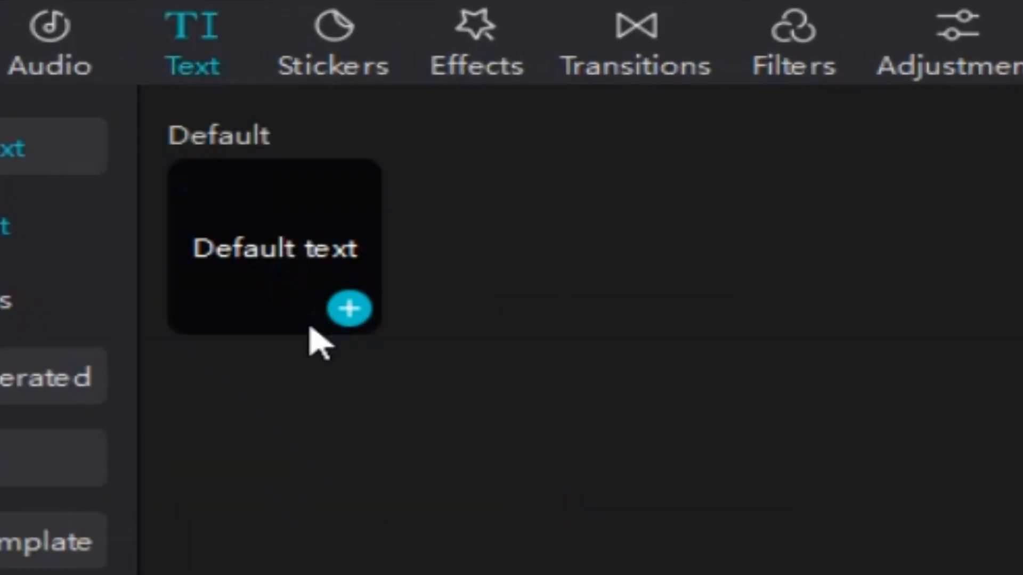
click(349, 308)
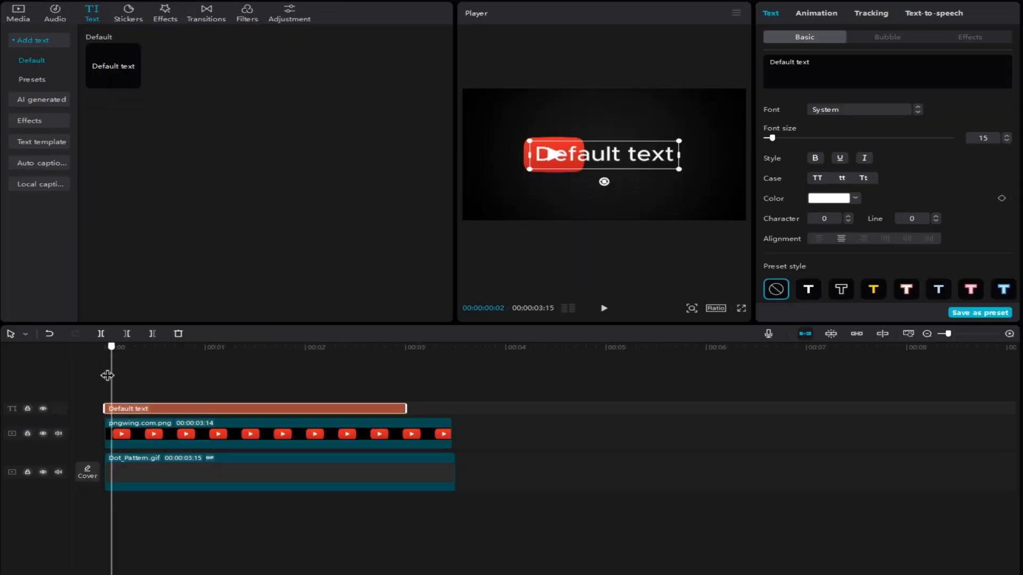
click(108, 375)
drag(583, 160, 583, 169)
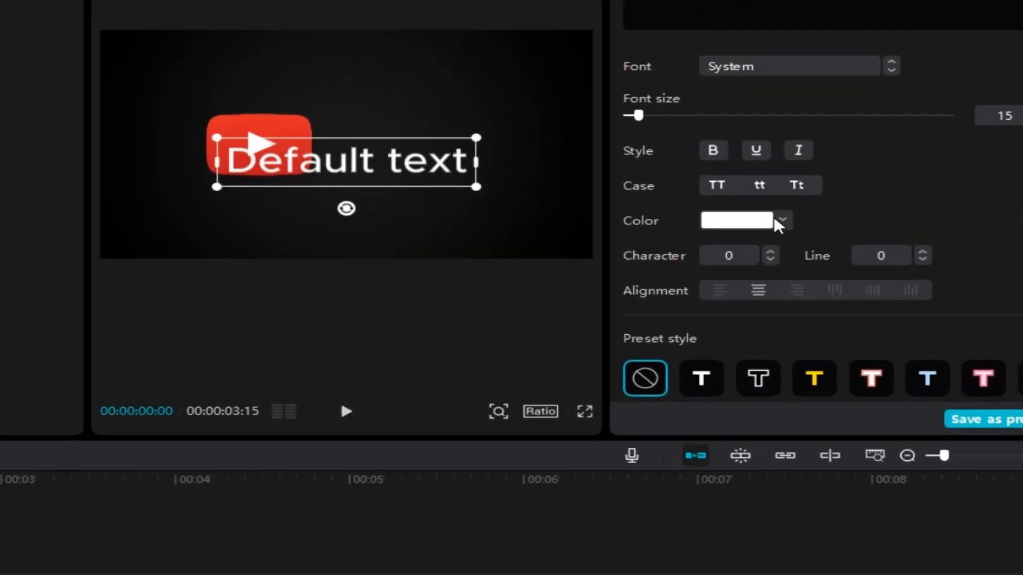
Step: Set the text's colour to red and its font to ZY Jovial
click(855, 198)
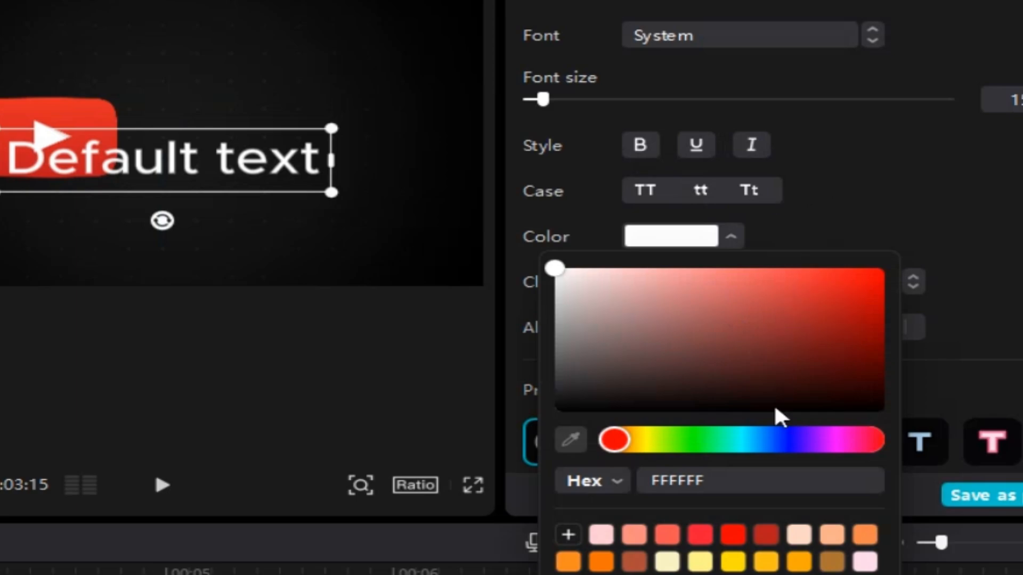
click(733, 535)
click(845, 161)
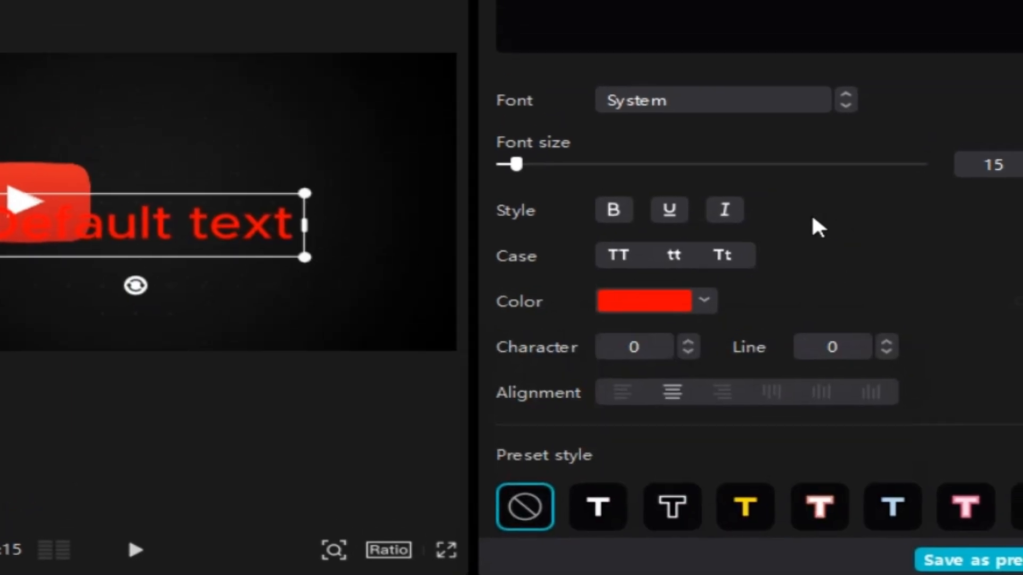
click(681, 101)
click(705, 245)
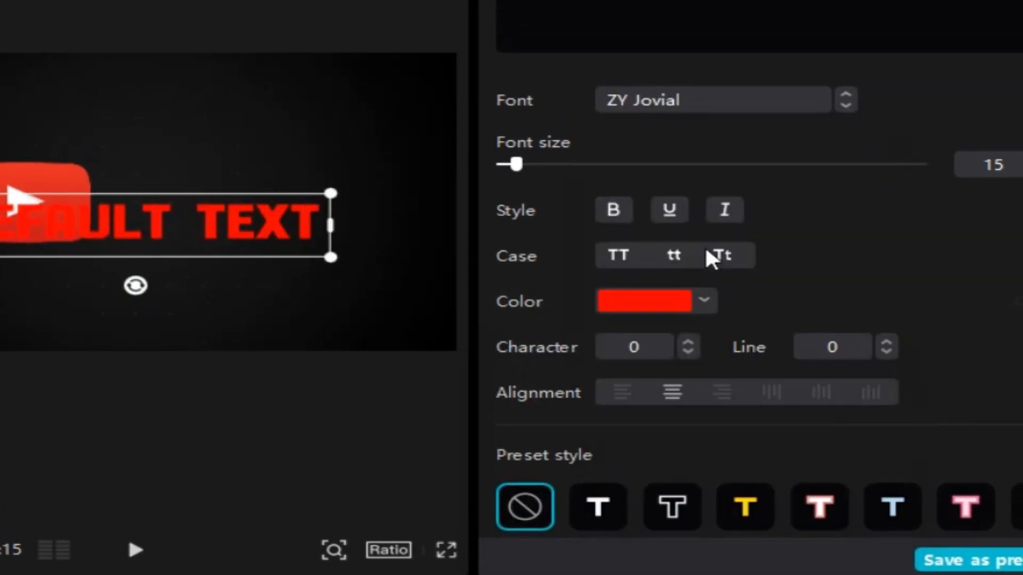
Step: Add a black stroke with a thickness of 40 to the text
scroll(701, 261, down, 5)
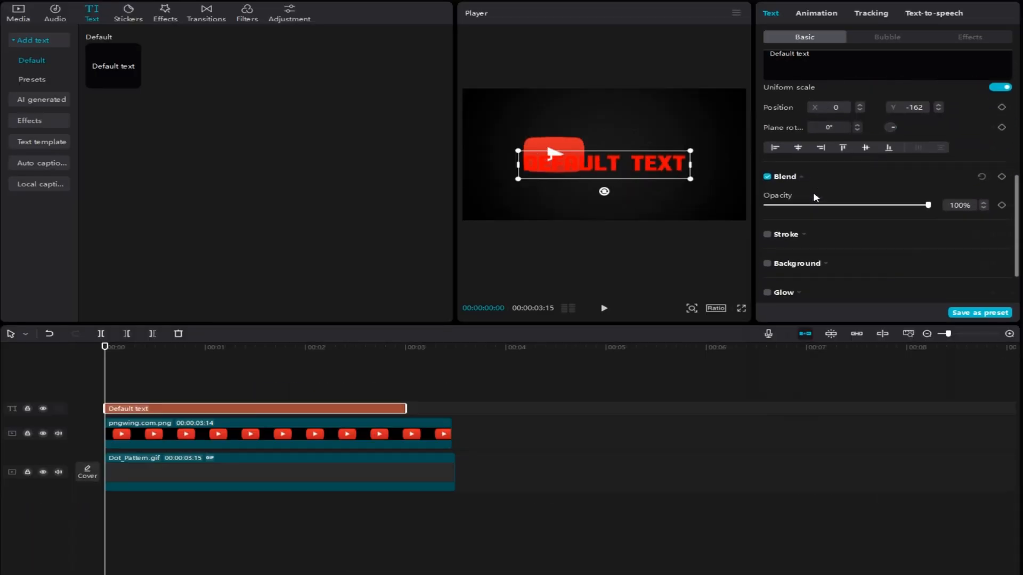
scroll(814, 198, down, 2)
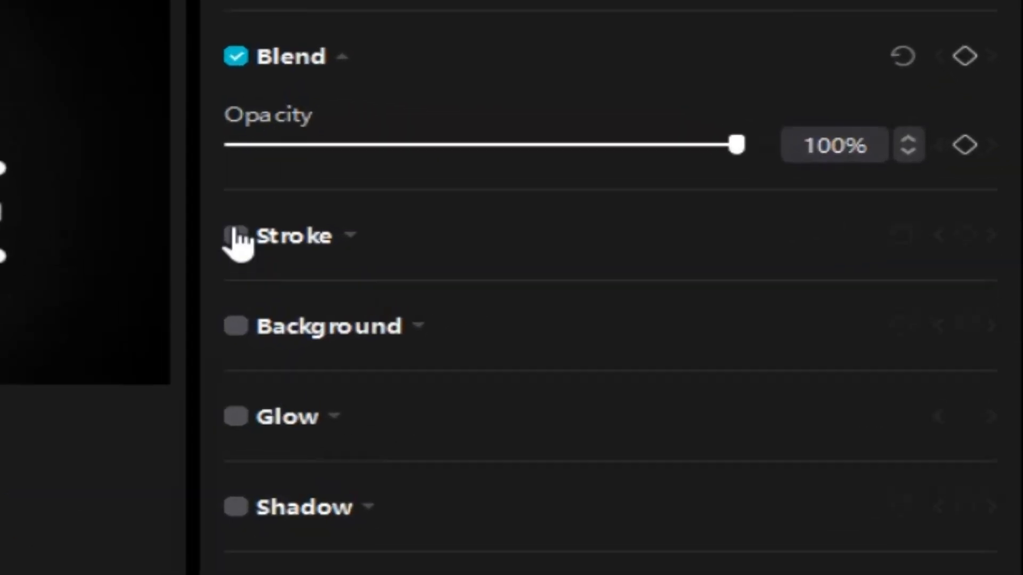
click(236, 236)
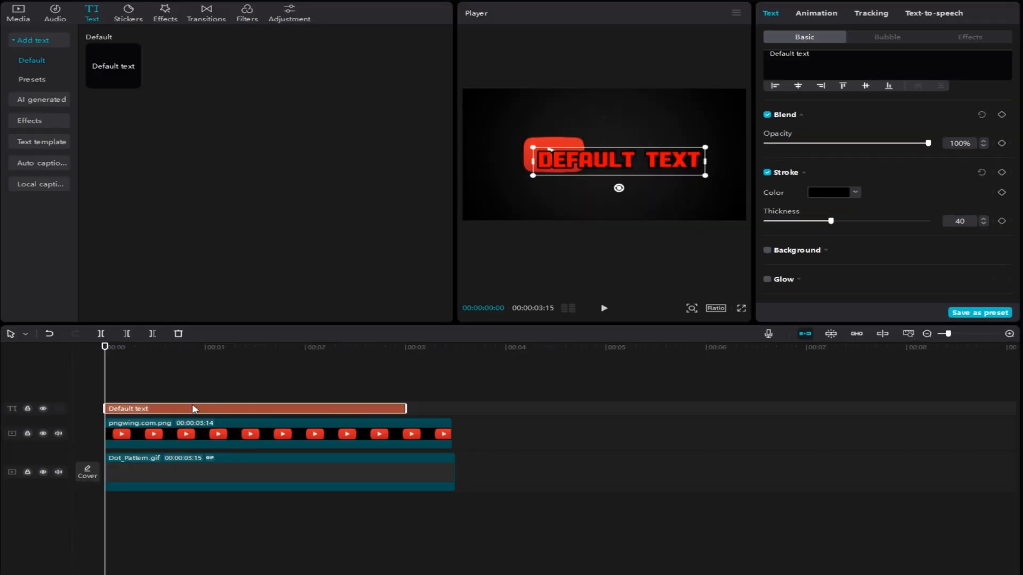
Step: Turn on the Free layer option in the project settings and save them
drag(193, 409, 193, 457)
click(632, 373)
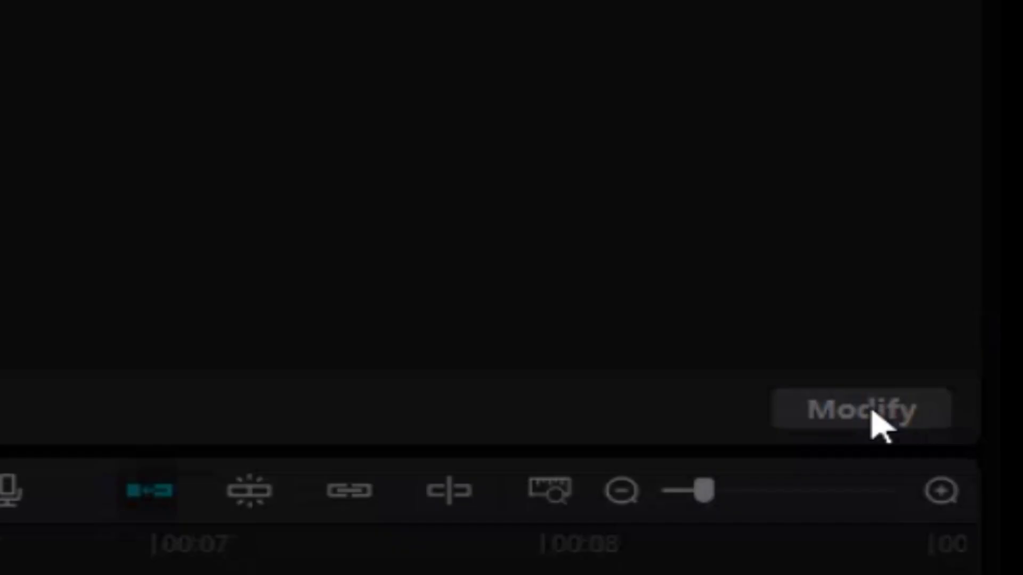
click(874, 415)
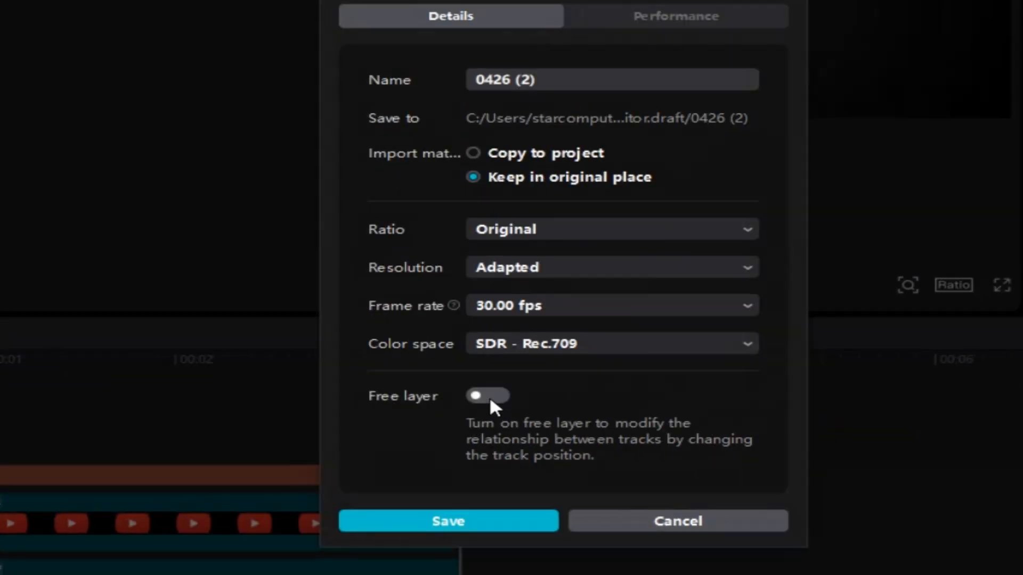
click(491, 399)
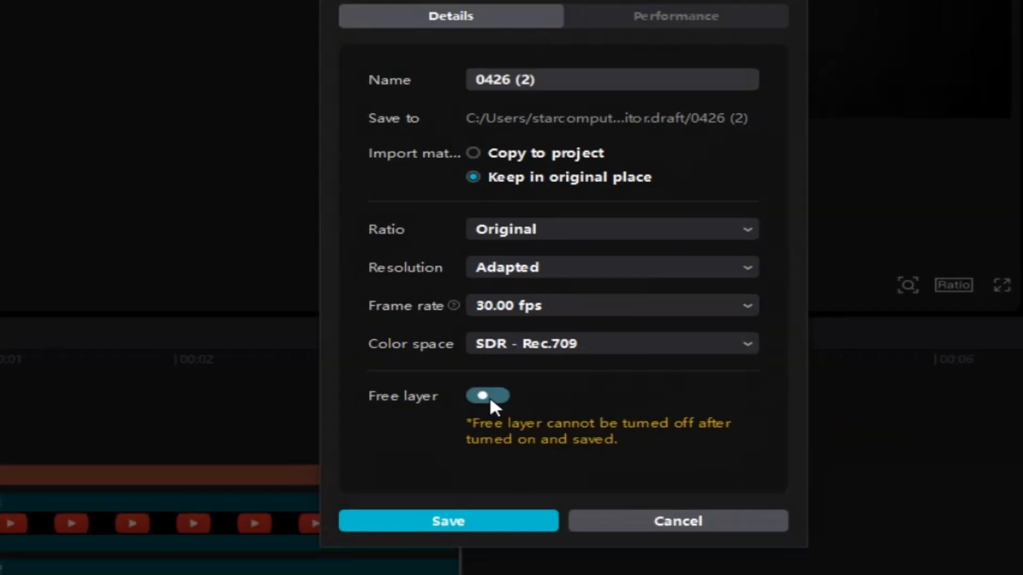
click(486, 520)
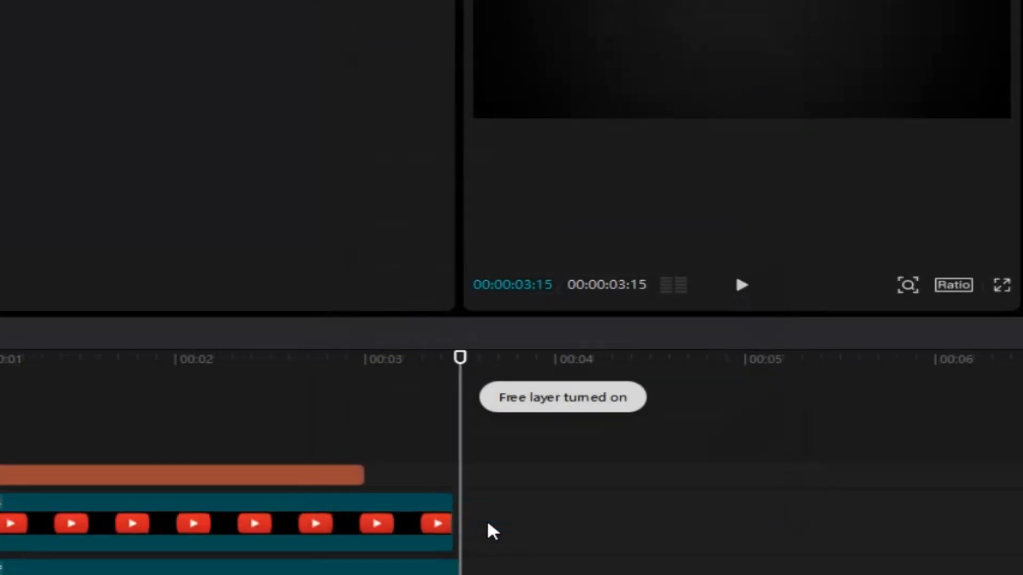
Step: Move the text clip to a layer beneath the logo, starting at 00:00:00:00, and align the text vertically with the logo
drag(373, 397, 43, 381)
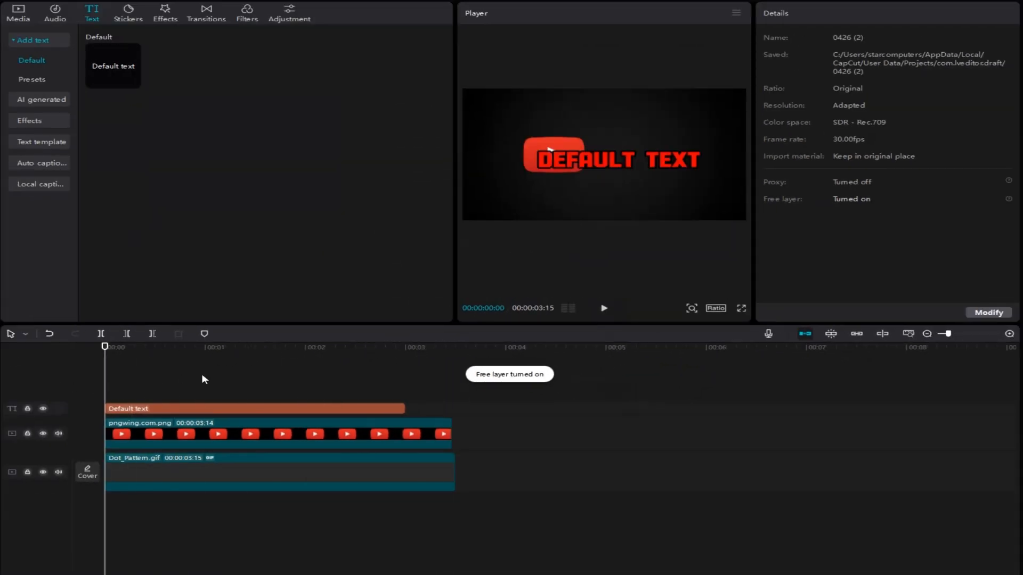
drag(191, 413, 184, 457)
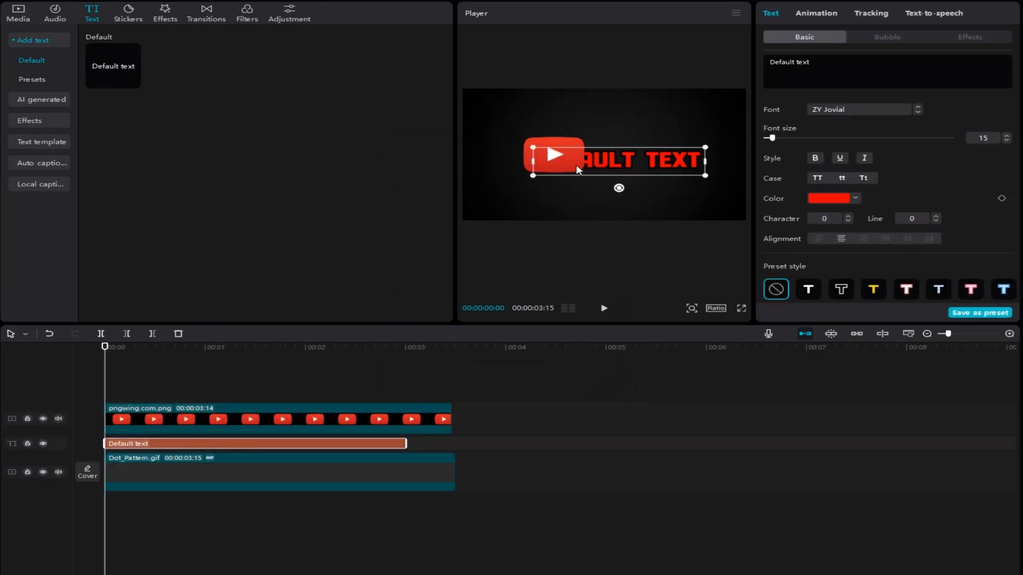
drag(562, 157, 565, 152)
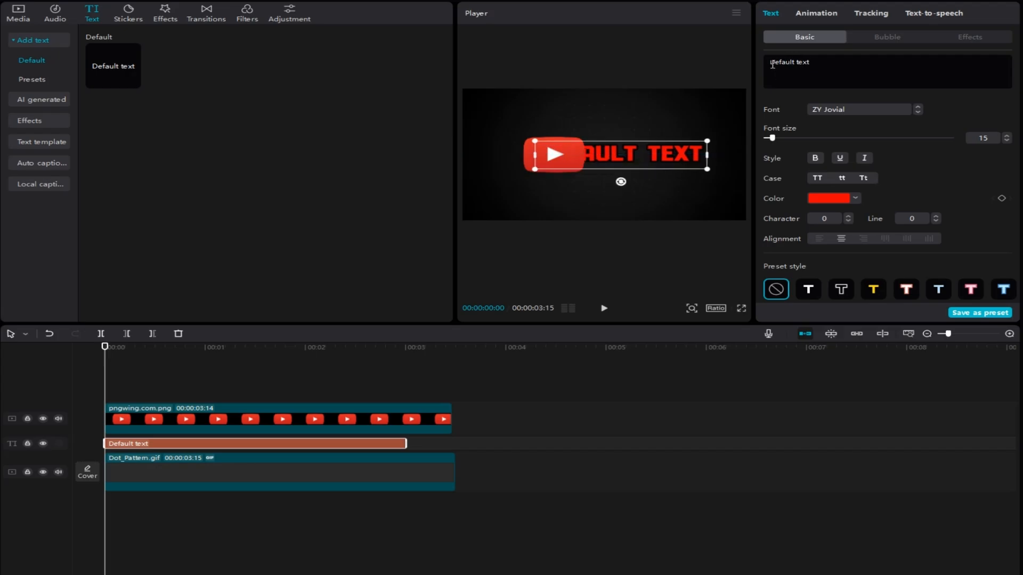
Step: Replace the default text with "advance editng" and nudge it slightly upward in the frame
drag(772, 64, 824, 68)
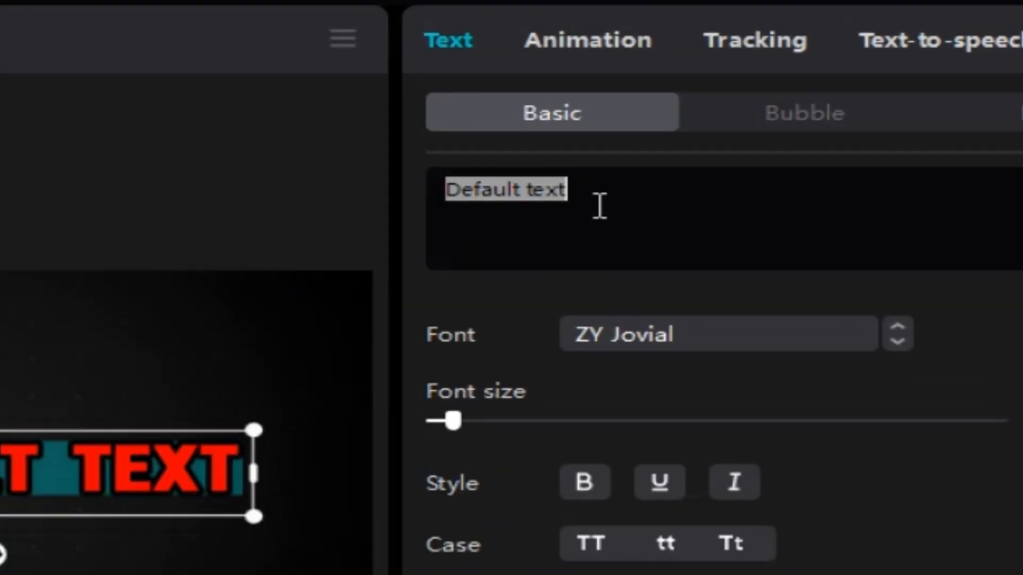
key(BackSpace)
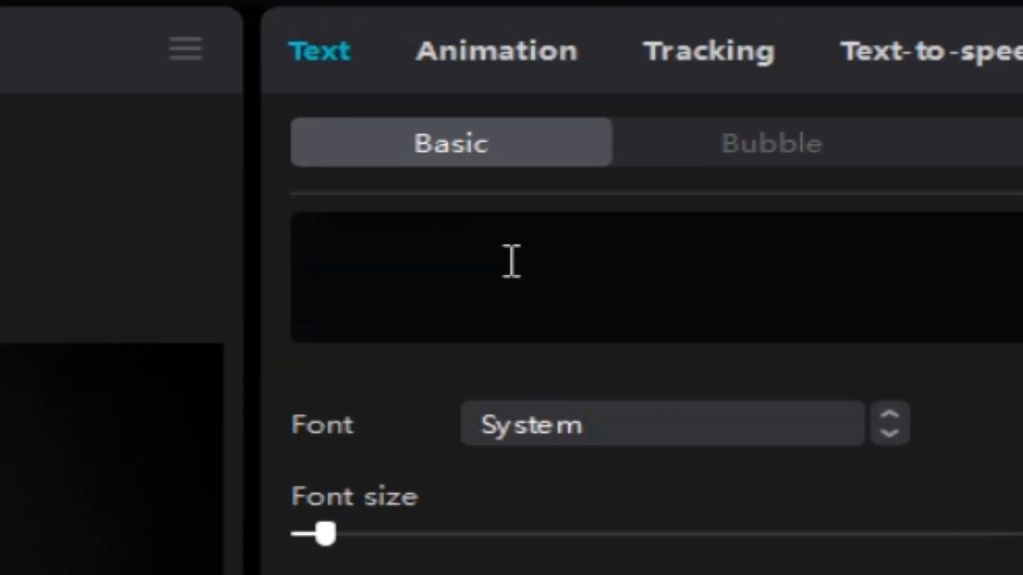
text(edit)
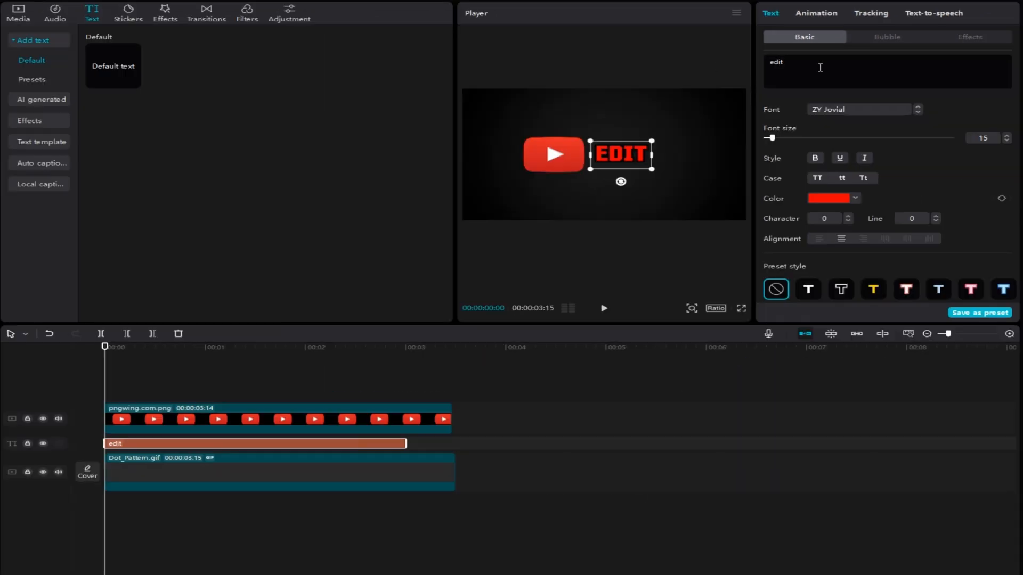
key(BackSpace)
key(BackSpace)
key(BackSpace)
key(BackSpace)
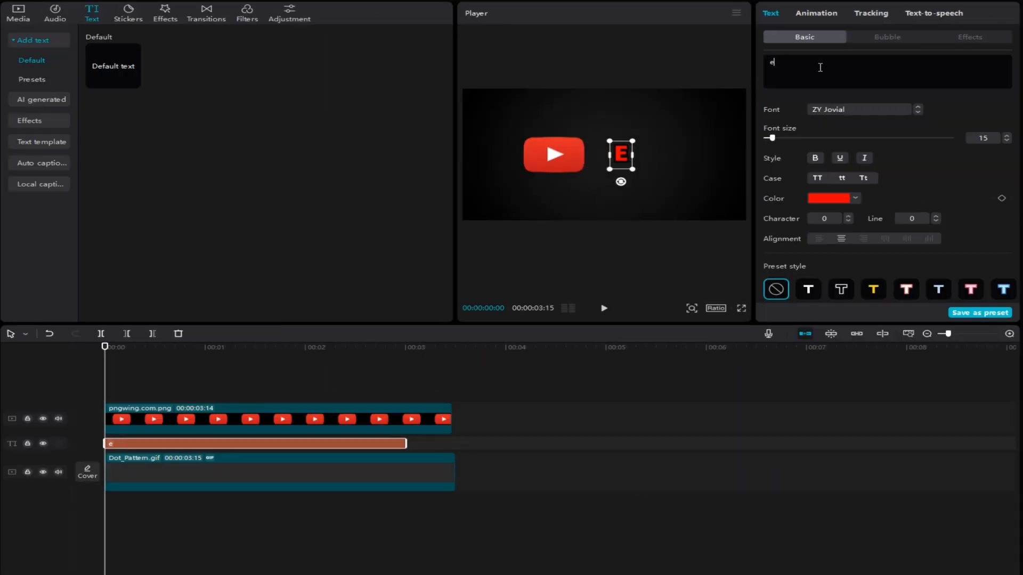
text(advance)
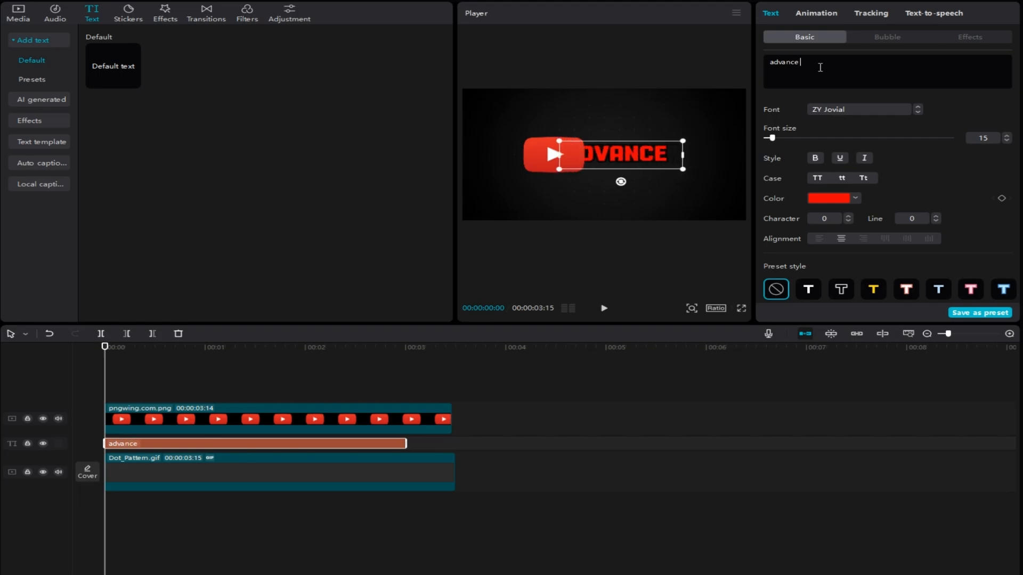
text( edit)
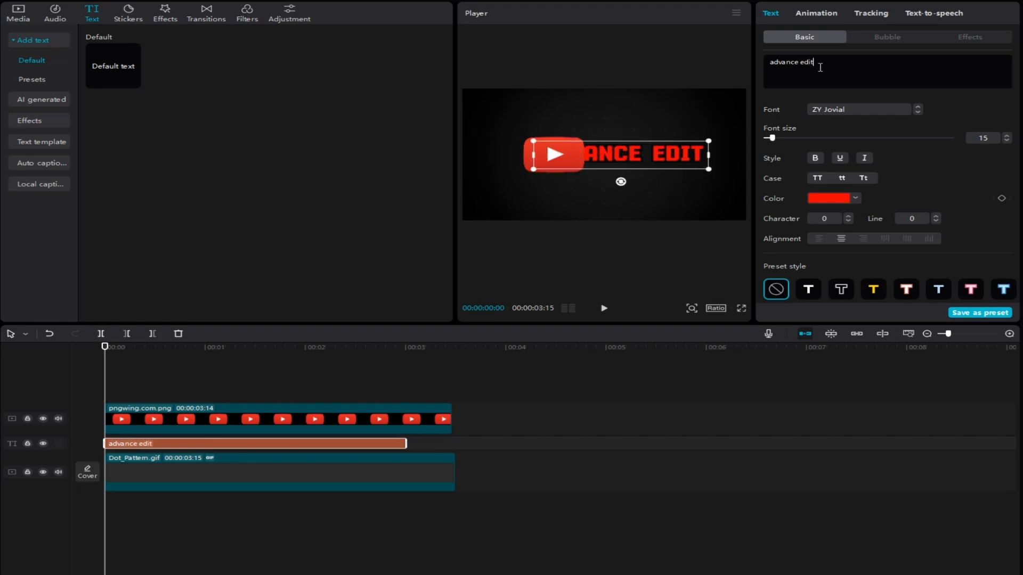
text(ng)
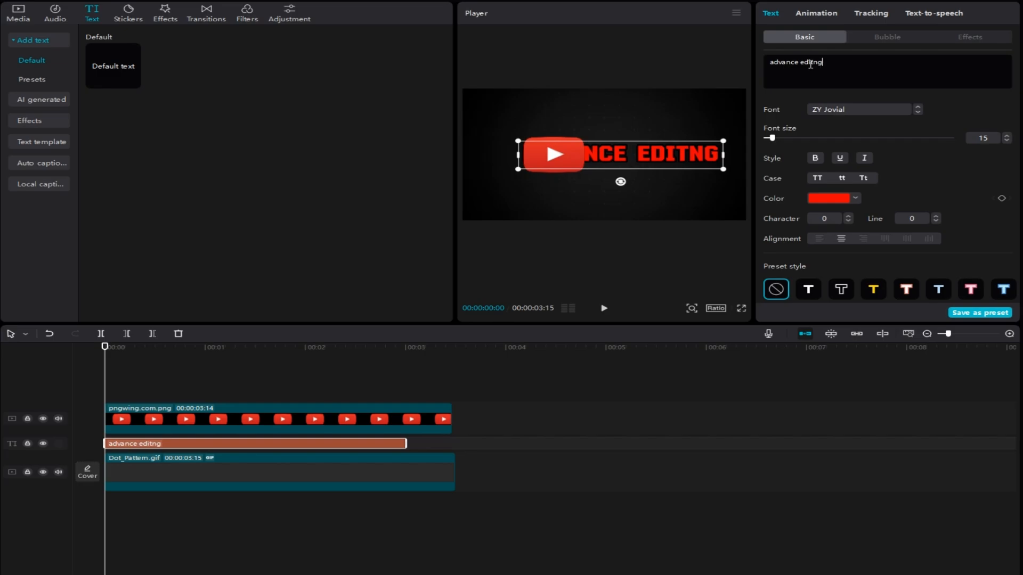
mouse_move(668, 154)
mouse_down()
mouse_move(647, 153)
mouse_move(661, 145)
mouse_up()
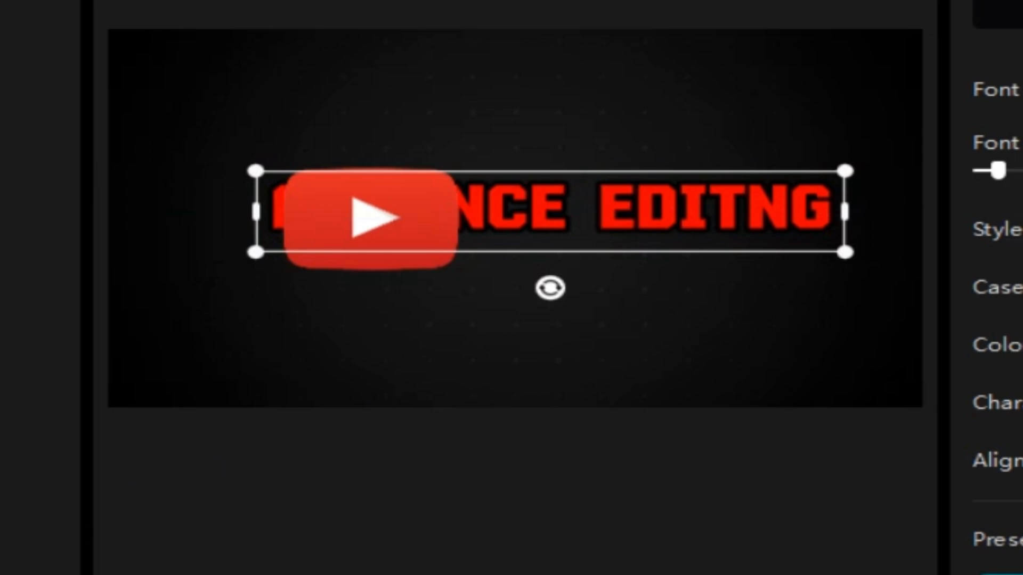
Step: Enlarge the logo to 75% scale and shift the text clip so it starts slightly after the logo clip
click(372, 219)
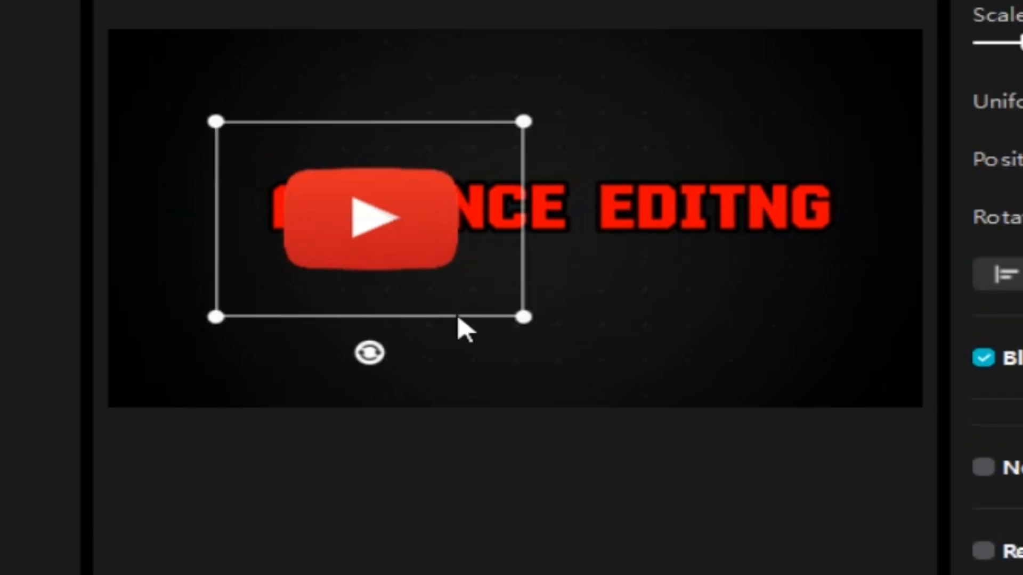
drag(525, 319, 618, 423)
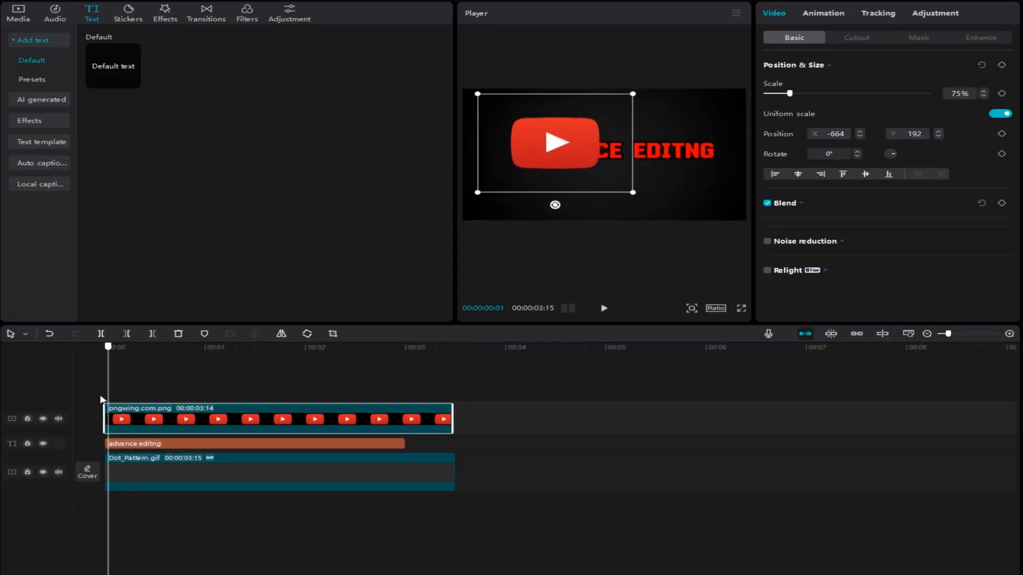
click(121, 444)
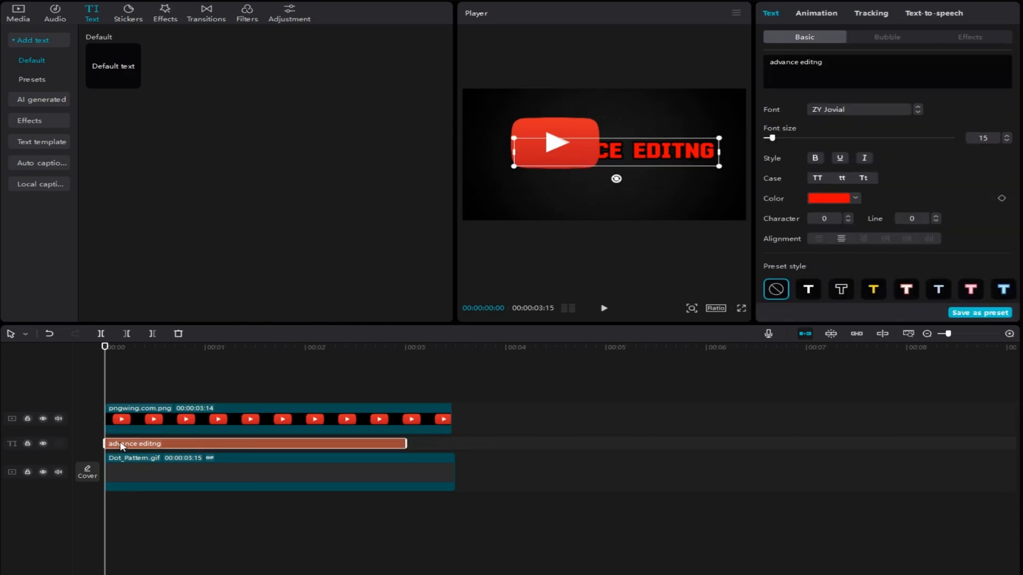
drag(128, 446, 132, 446)
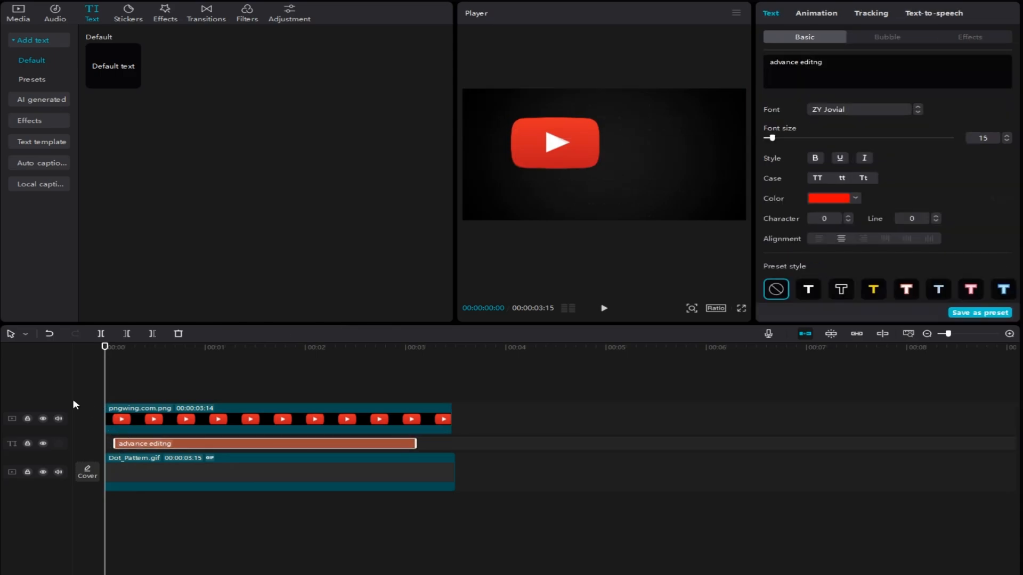
key(space)
key(space)
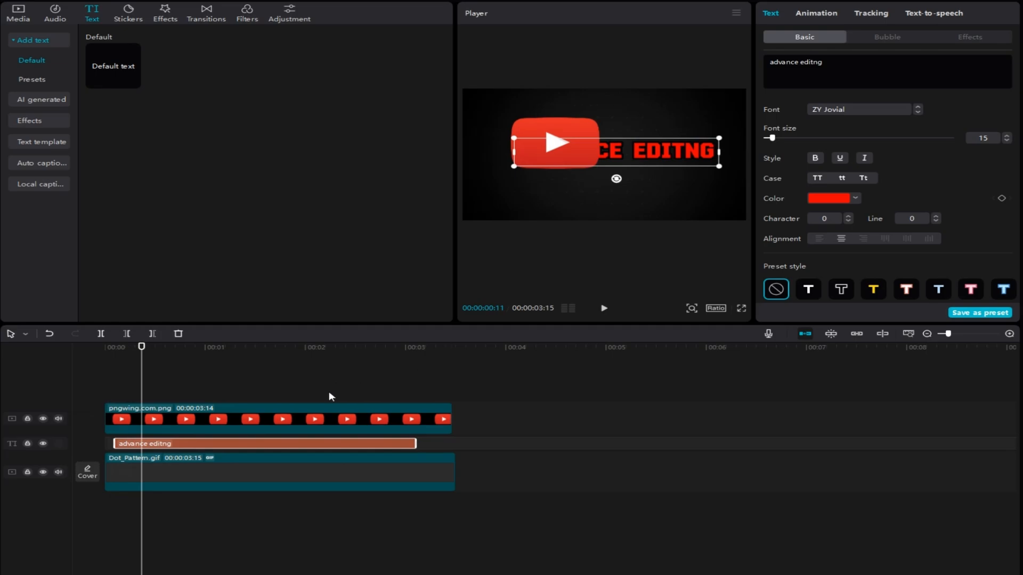
Step: Scale the logo down to 52% over the start of the text at X -856, Y 109, and shrink the text slightly
click(277, 415)
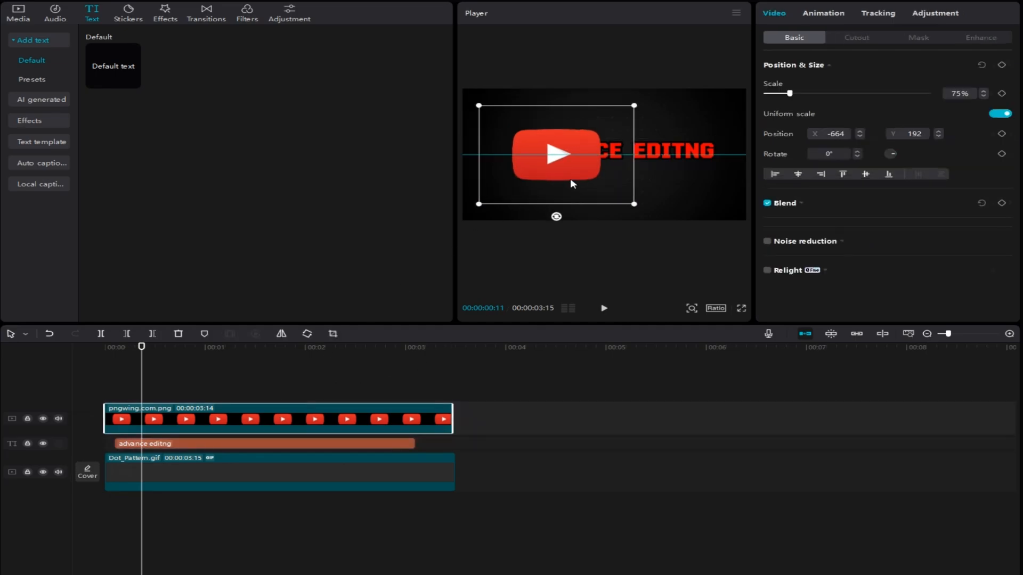
drag(570, 178, 617, 185)
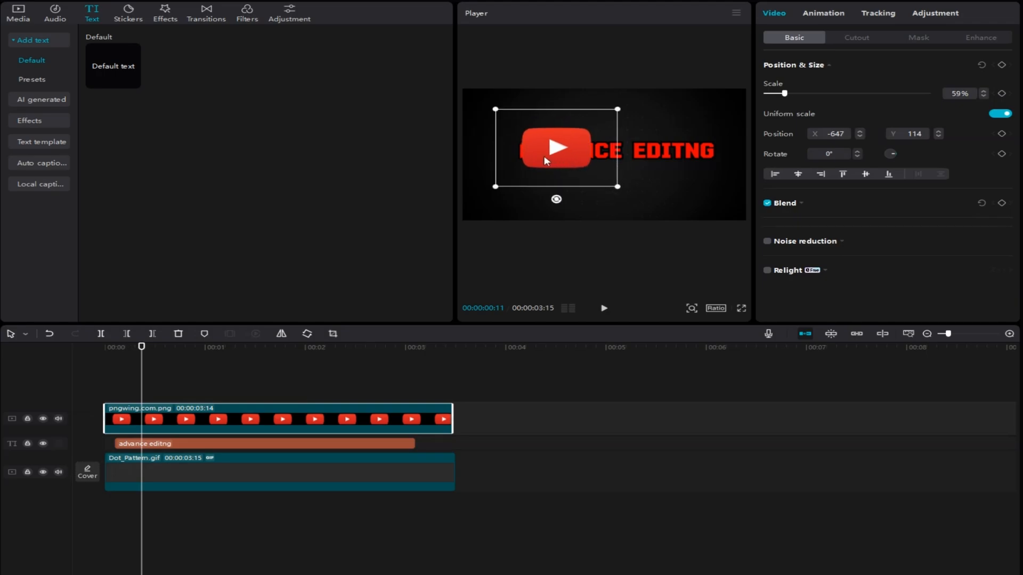
drag(545, 161, 526, 160)
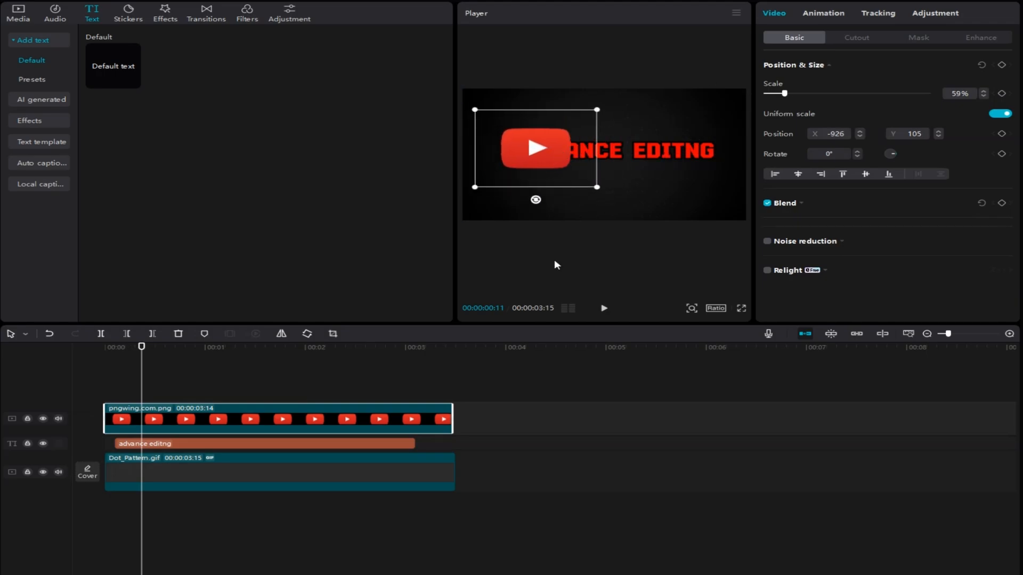
click(369, 448)
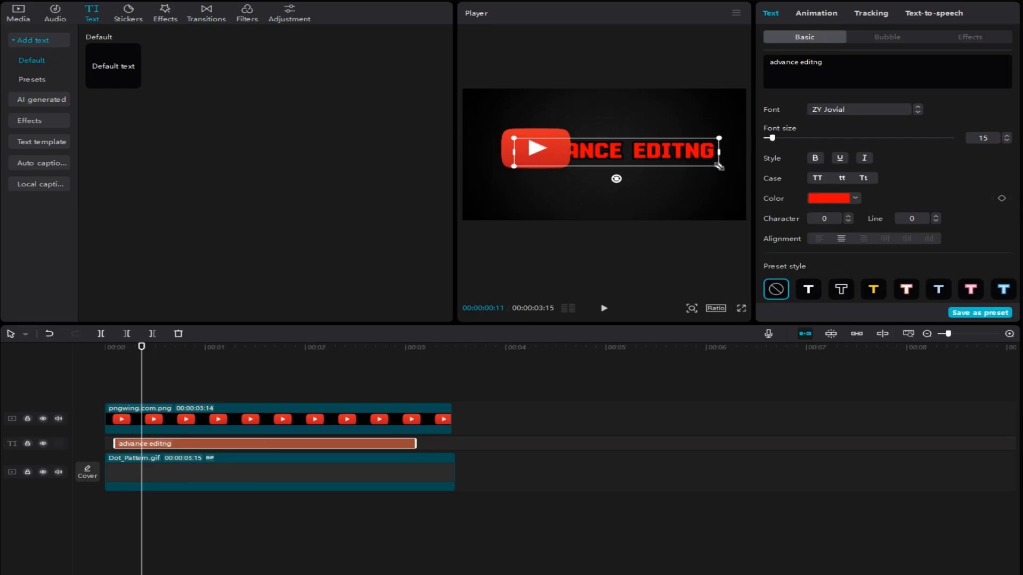
drag(719, 166, 705, 160)
click(527, 150)
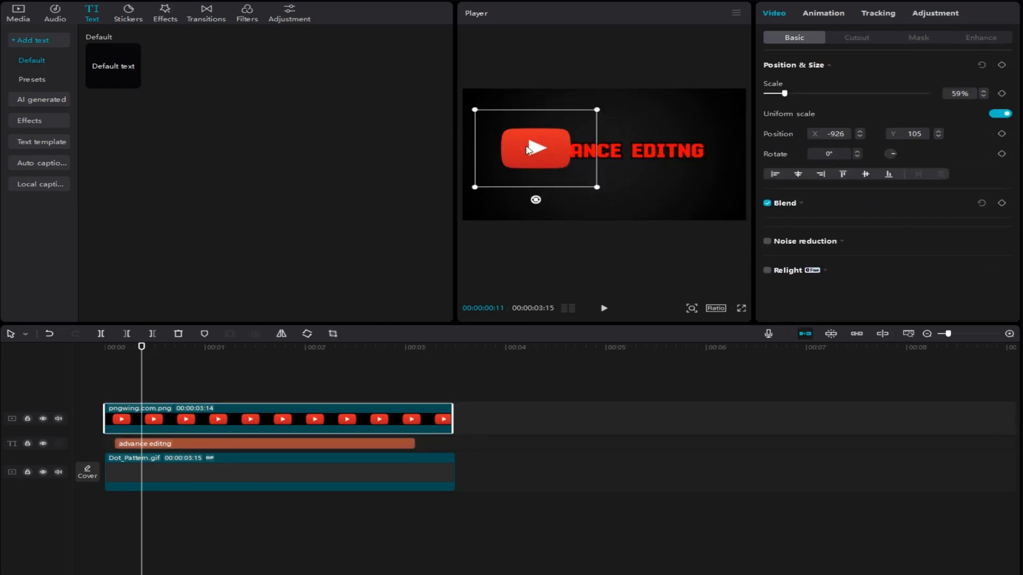
drag(596, 187, 589, 179)
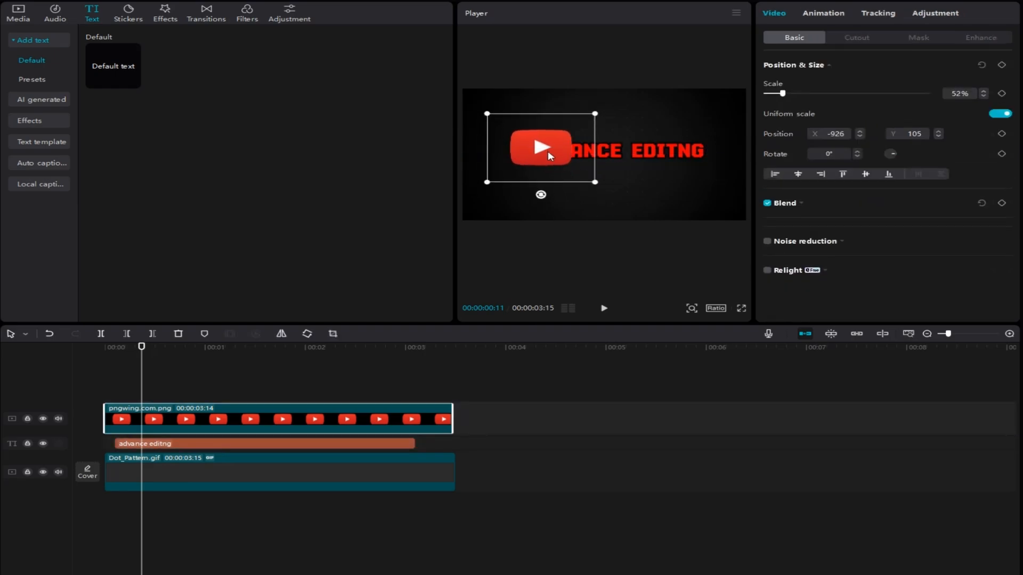
Step: Apply the Type 2 In animation to the text with a duration of 1.1 s
click(823, 14)
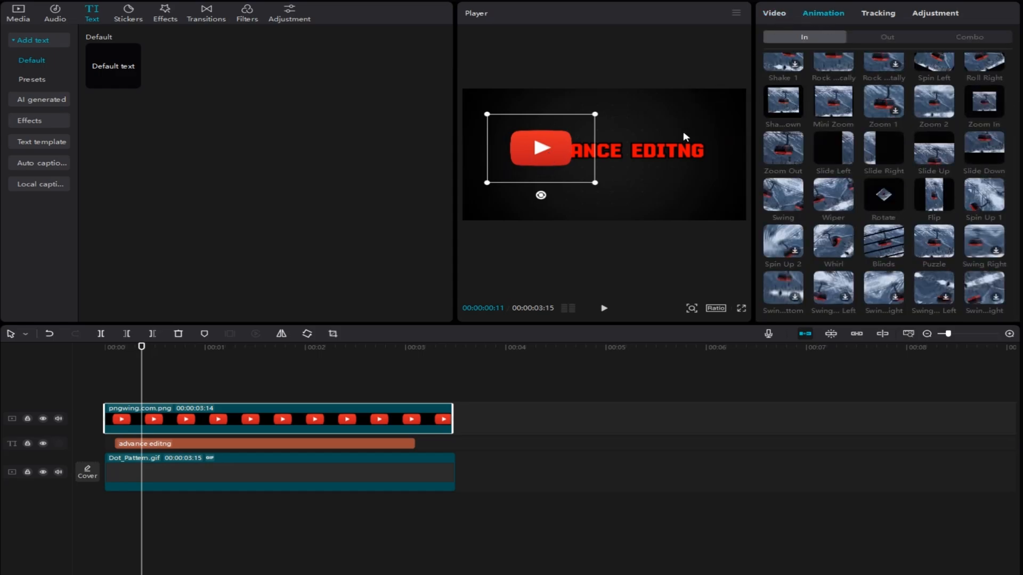
click(674, 158)
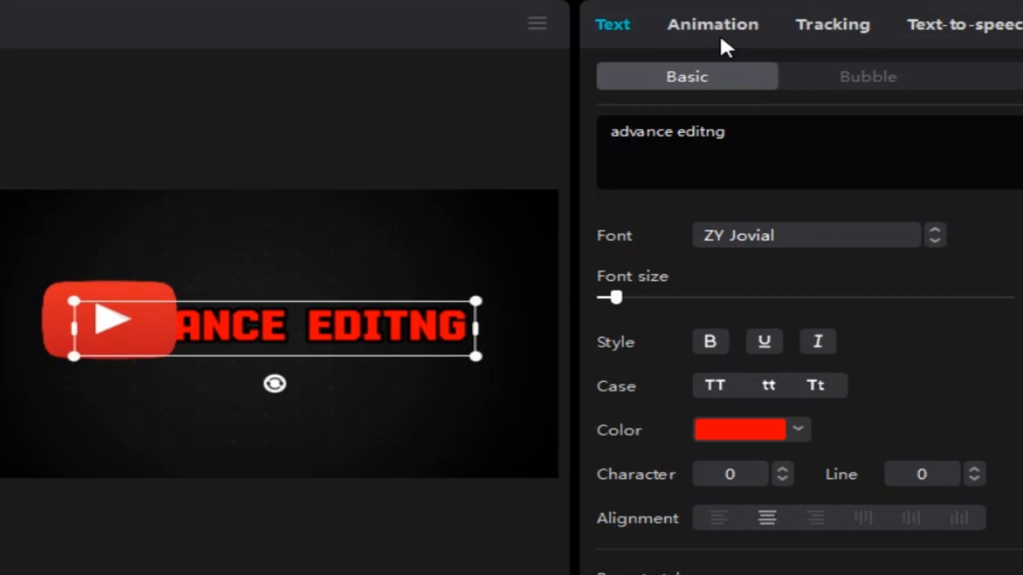
click(818, 15)
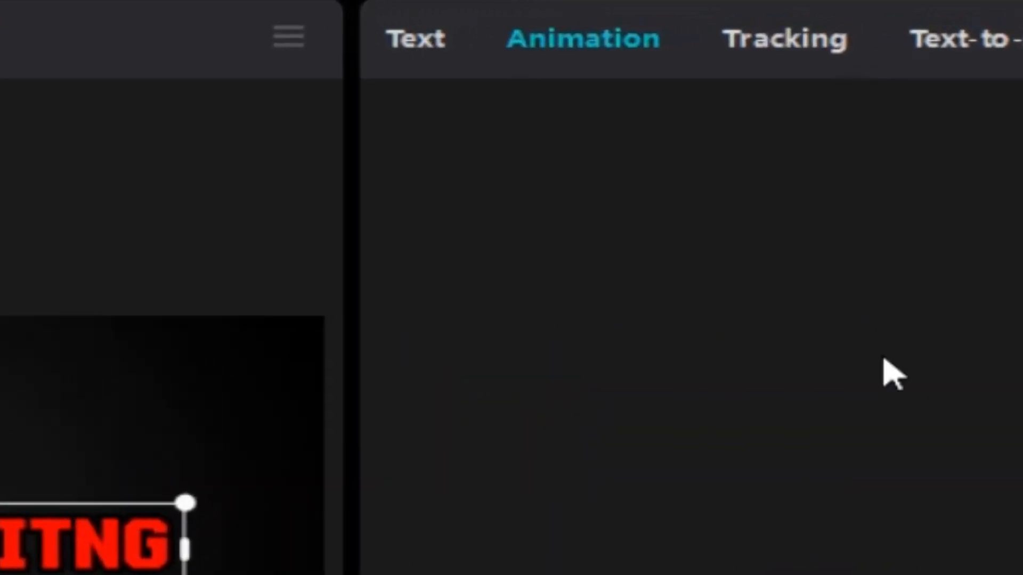
scroll(692, 390, down, 10)
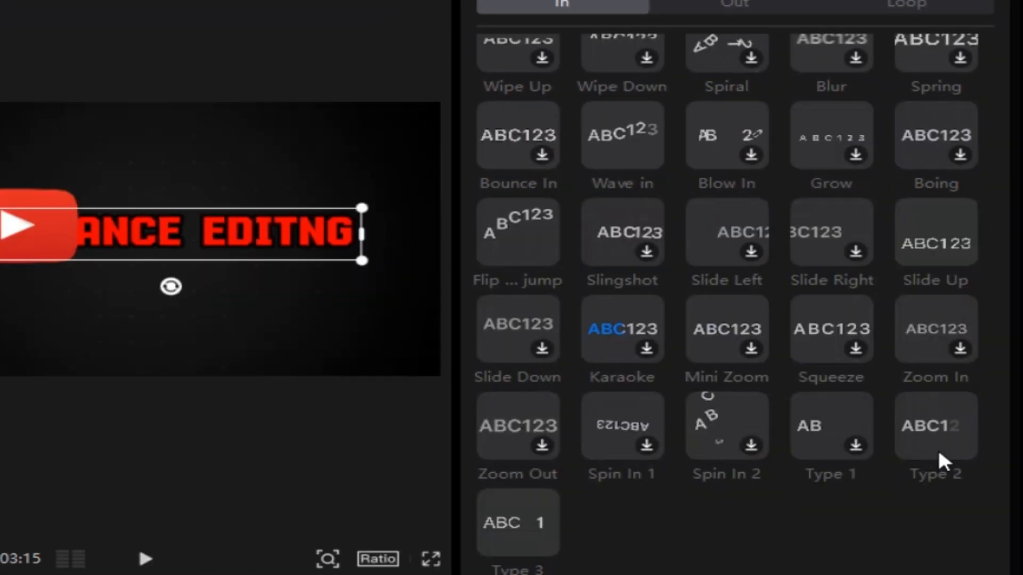
click(940, 461)
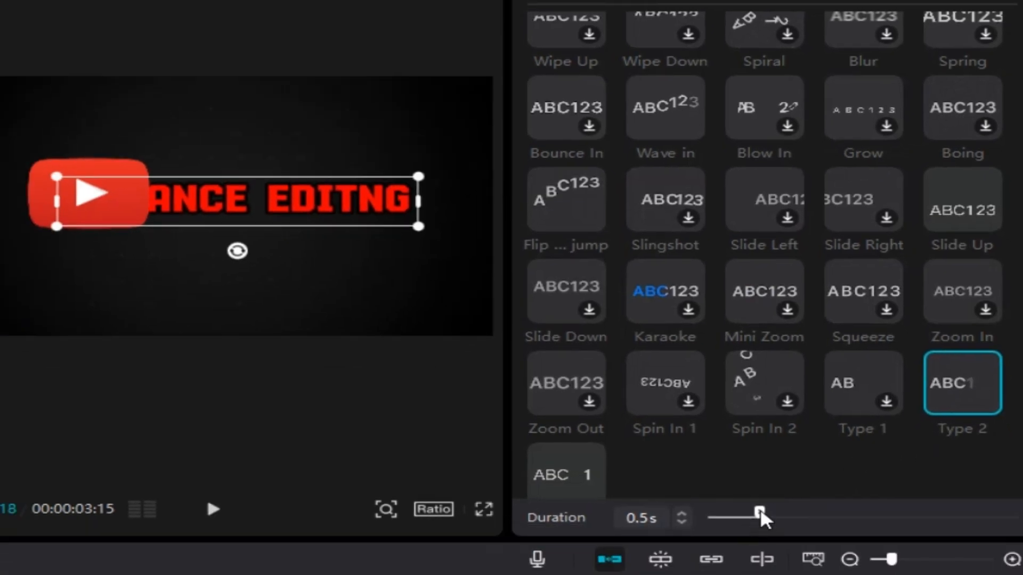
drag(722, 563, 787, 564)
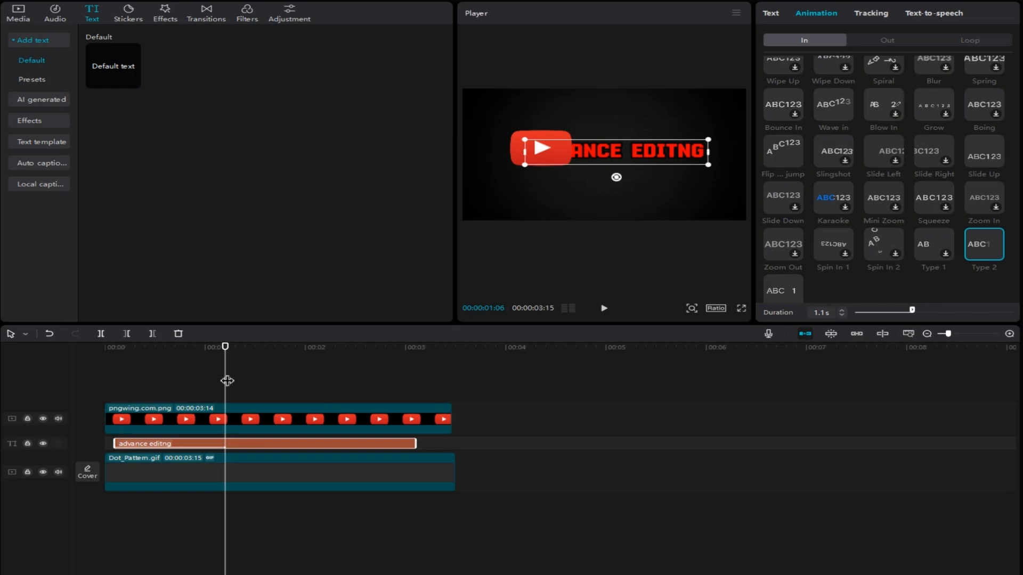
Step: Place the logo at X -717, Y 70 and add a Position & Size keyframe for it at 00:00:00:07
drag(227, 380, 80, 381)
key(space)
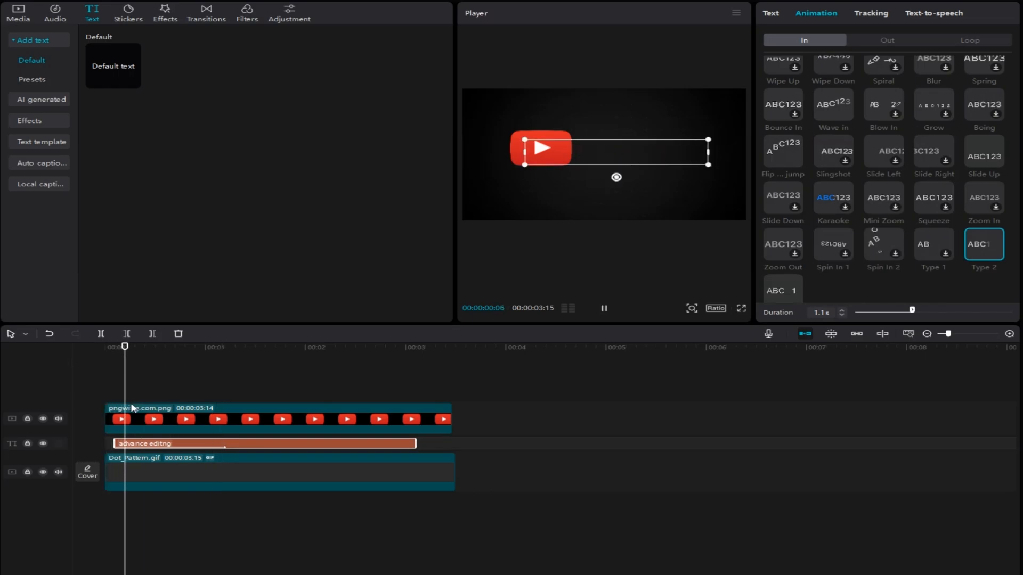
key(space)
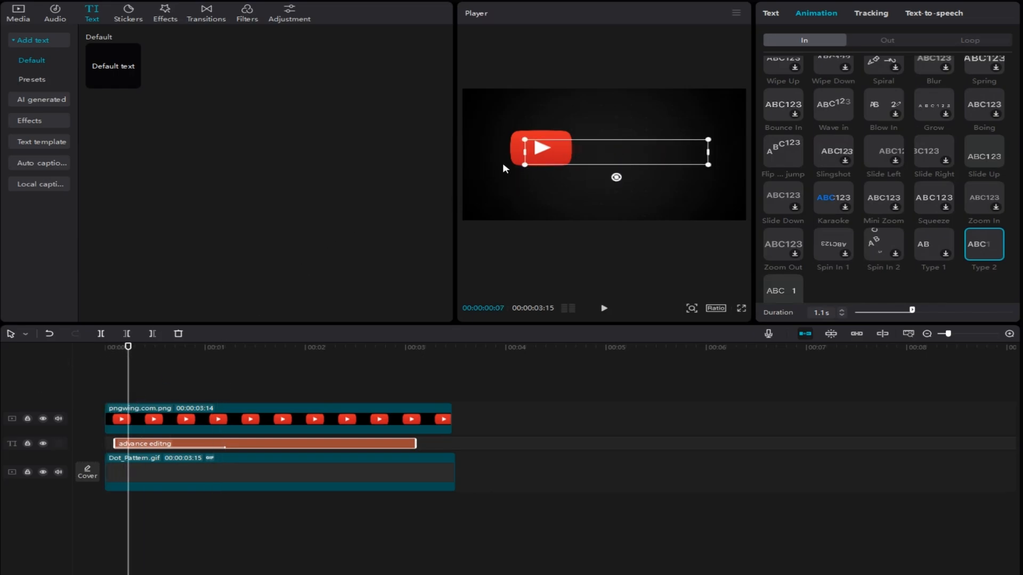
click(514, 152)
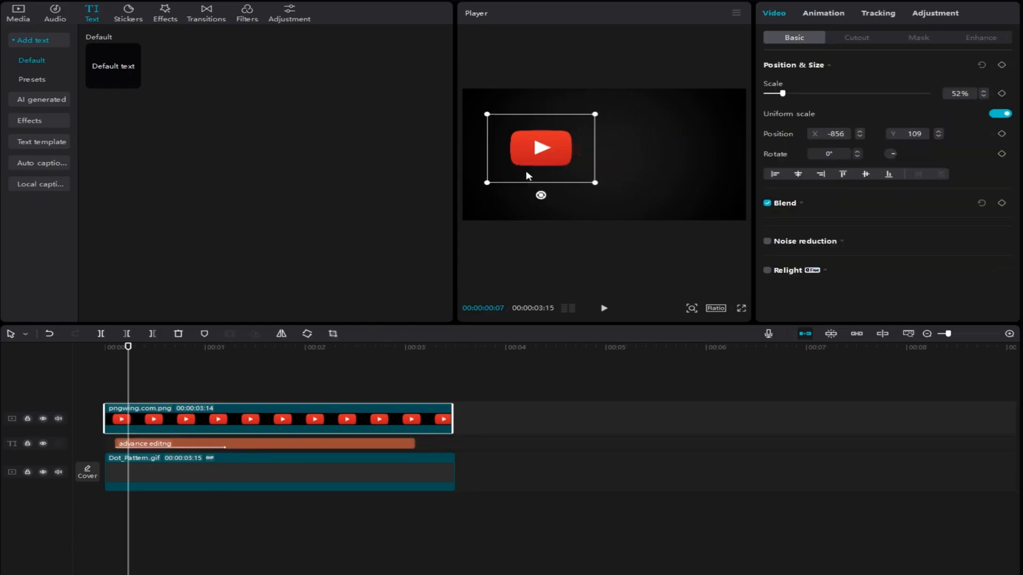
drag(527, 171, 536, 171)
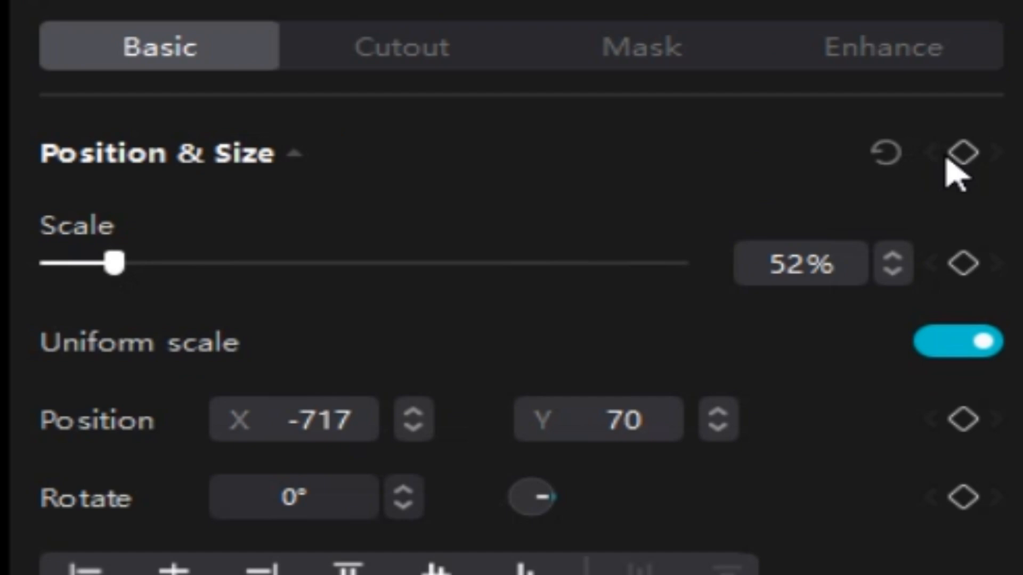
click(1002, 64)
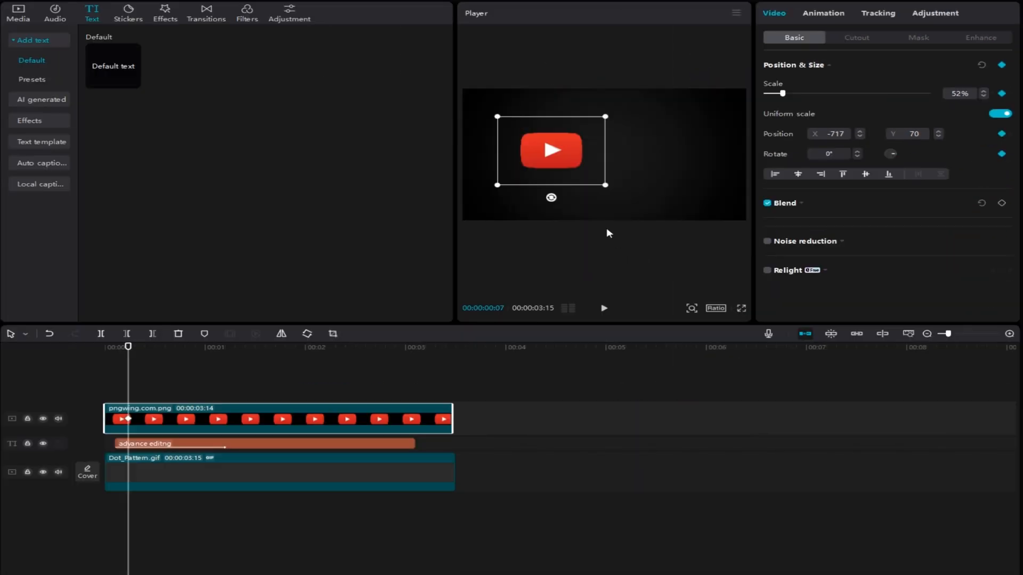
Step: Advance through the text reveal and keyframe the logo moving across the letters as they appear, ending at X 1327, Y 66
key(Right)
key(Right)
key(Right)
key(Right)
key(Right)
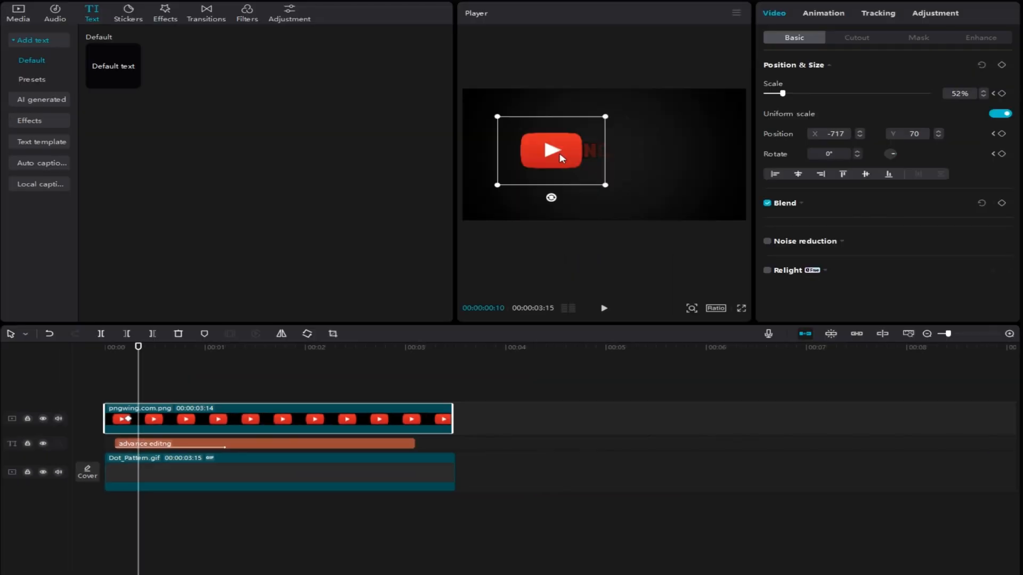
key(Right)
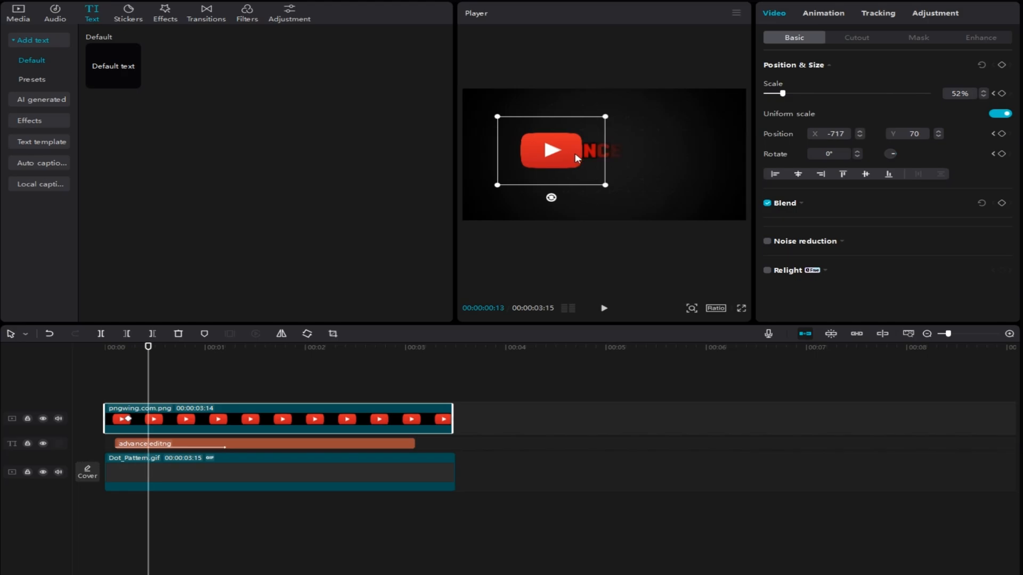
drag(576, 157, 713, 152)
key(Right)
key(Right)
key(Right)
key(Right)
key(Right)
key(Right)
key(Right)
key(Right)
key(Right)
key(Right)
key(Right)
key(Right)
key(Right)
key(Right)
key(Right)
key(Right)
key(Right)
key(Right)
key(Right)
key(Right)
key(Right)
mouse_move(218, 349)
mouse_down()
mouse_move(107, 358)
mouse_move(217, 361)
mouse_up()
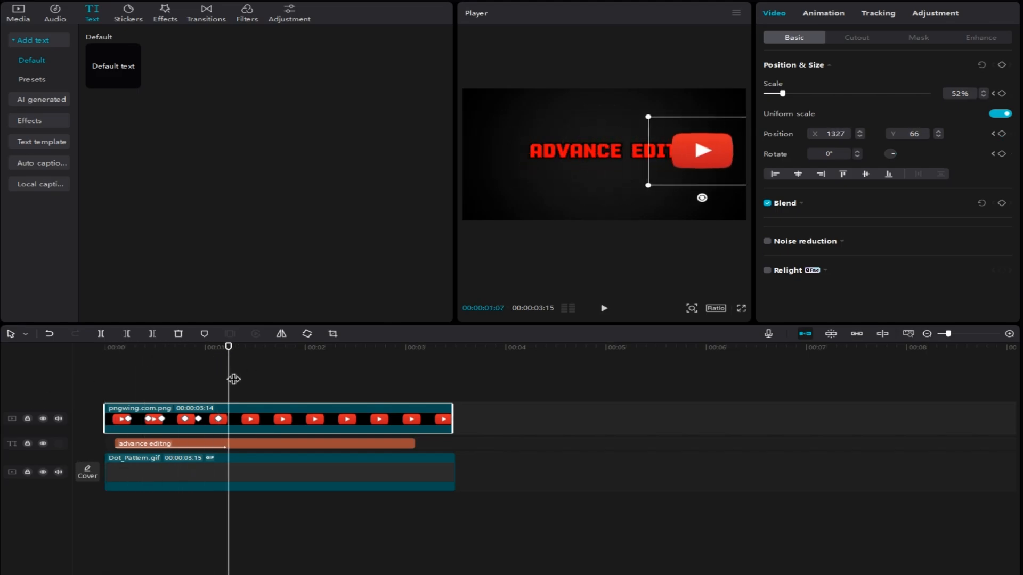
Step: At 00:00:01:07, scale the logo to 28% and move it out of frame to X 2465, Y 87, then play the intro back
drag(650, 186, 673, 170)
drag(688, 151, 769, 149)
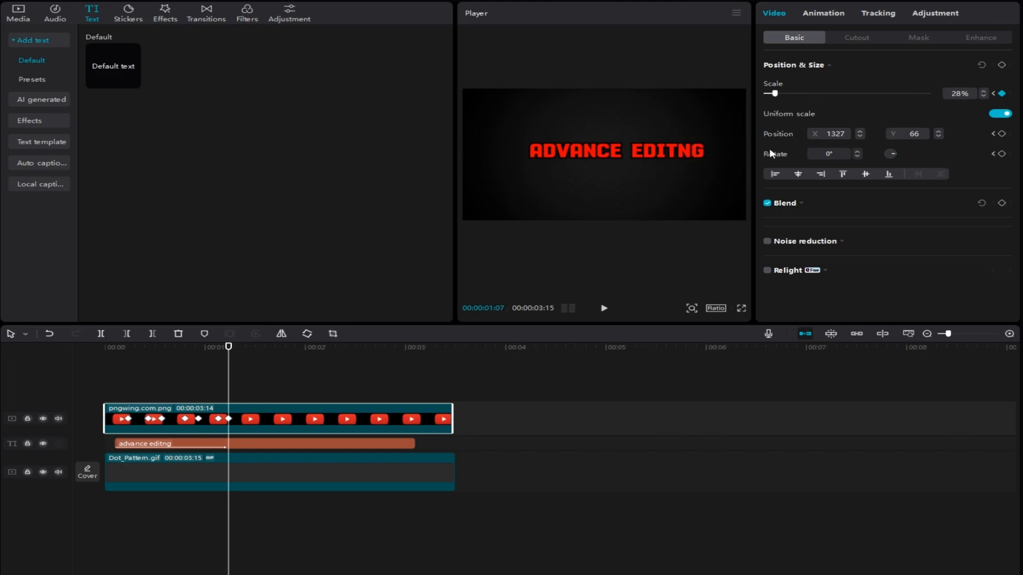
drag(234, 384, 67, 387)
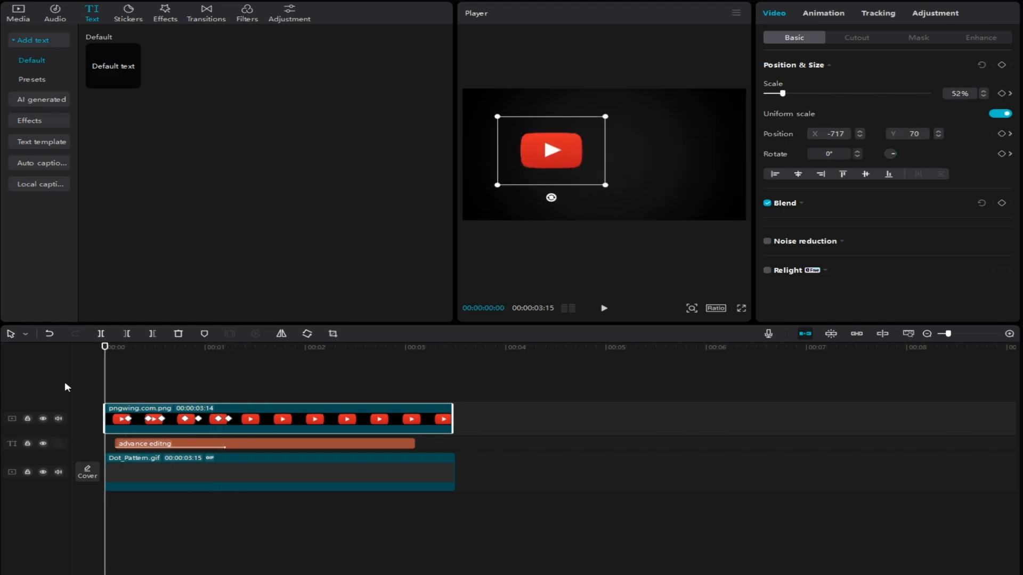
key(space)
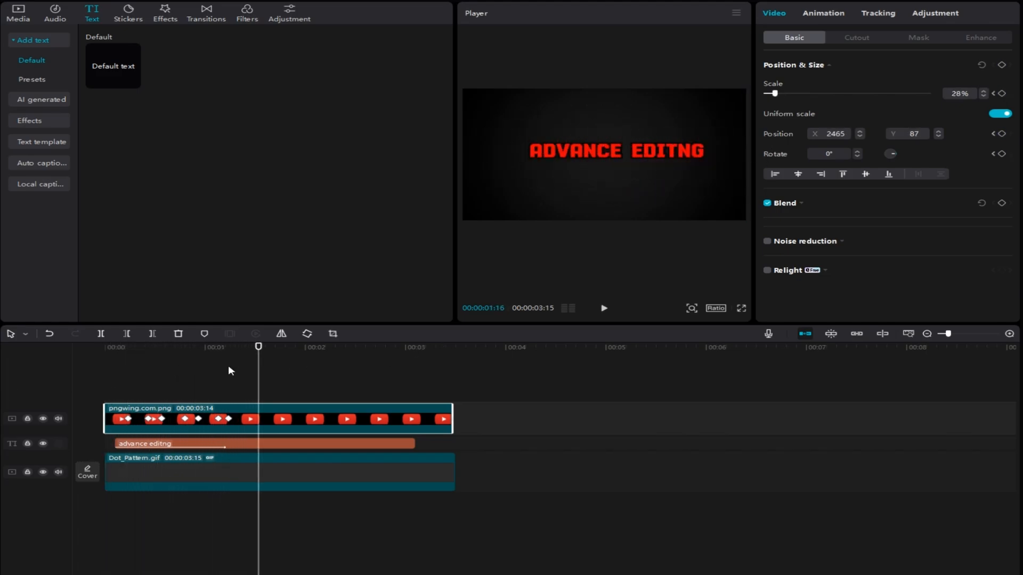
drag(259, 388, 59, 385)
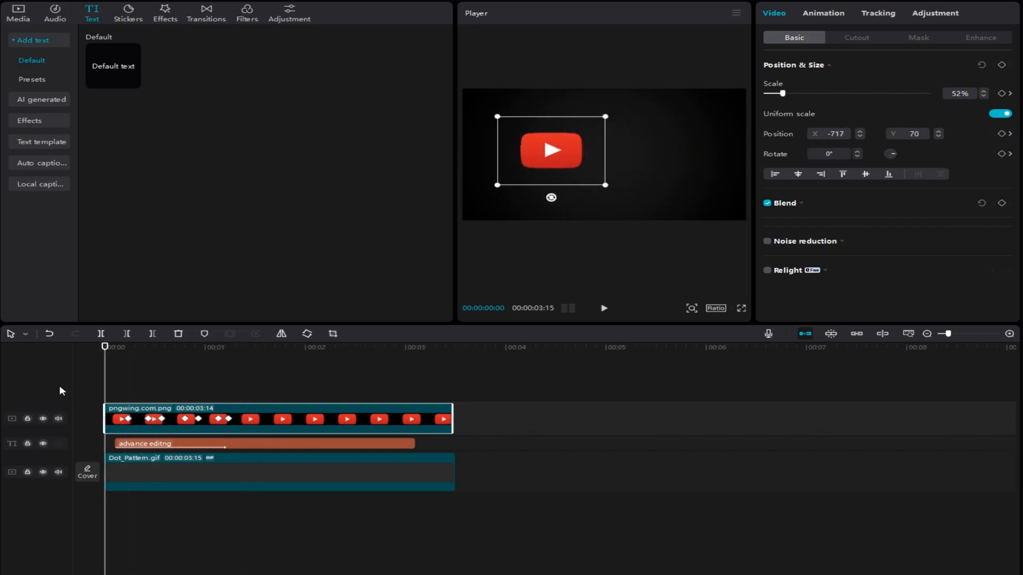
key(space)
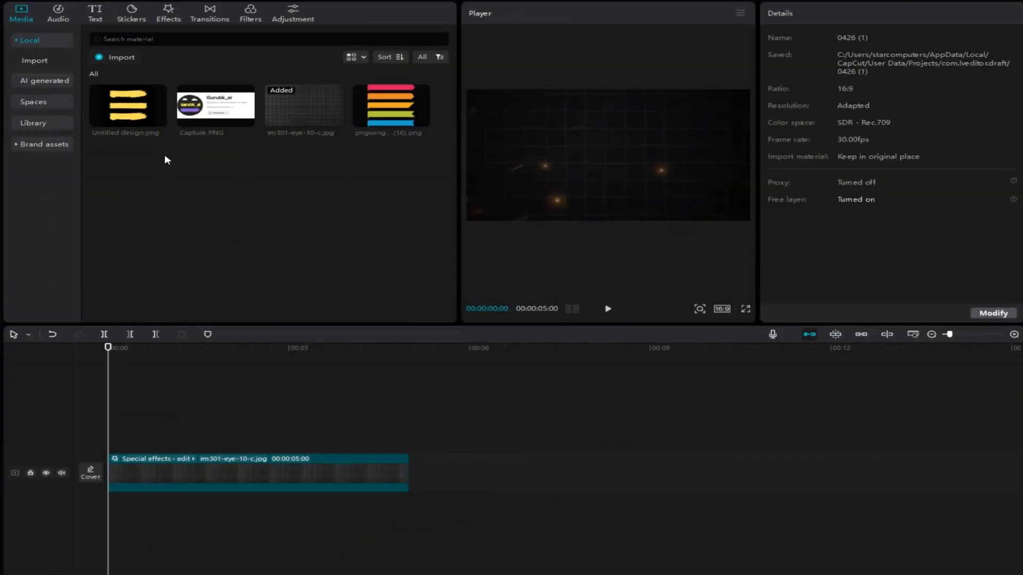
Step: Add Capture.PNG on a layer above the background, scaled to 82% and positioned at X 74, Y -61
drag(207, 118, 121, 431)
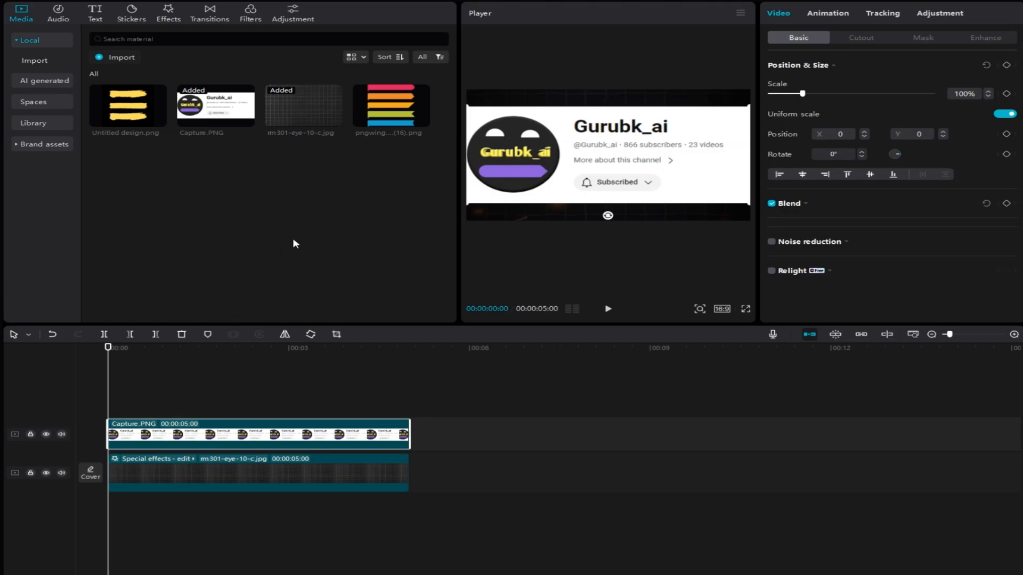
drag(746, 204, 715, 184)
drag(654, 158, 658, 162)
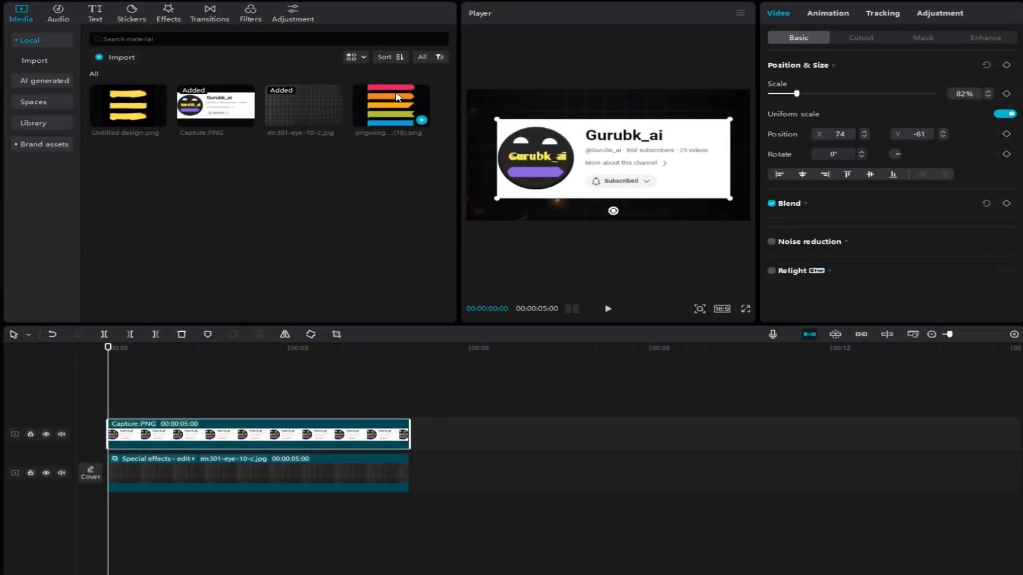
Step: Add pngwing.com (16).png on a layer above Capture.PNG and crop it to the middle yellow-orange banner
drag(399, 98, 109, 401)
click(336, 334)
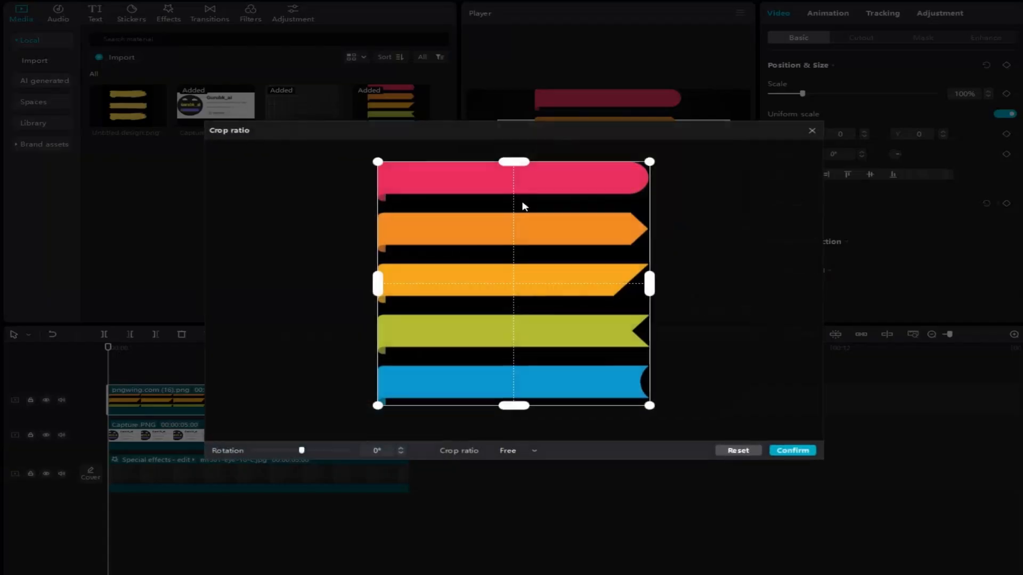
drag(514, 161, 517, 265)
drag(517, 402, 517, 317)
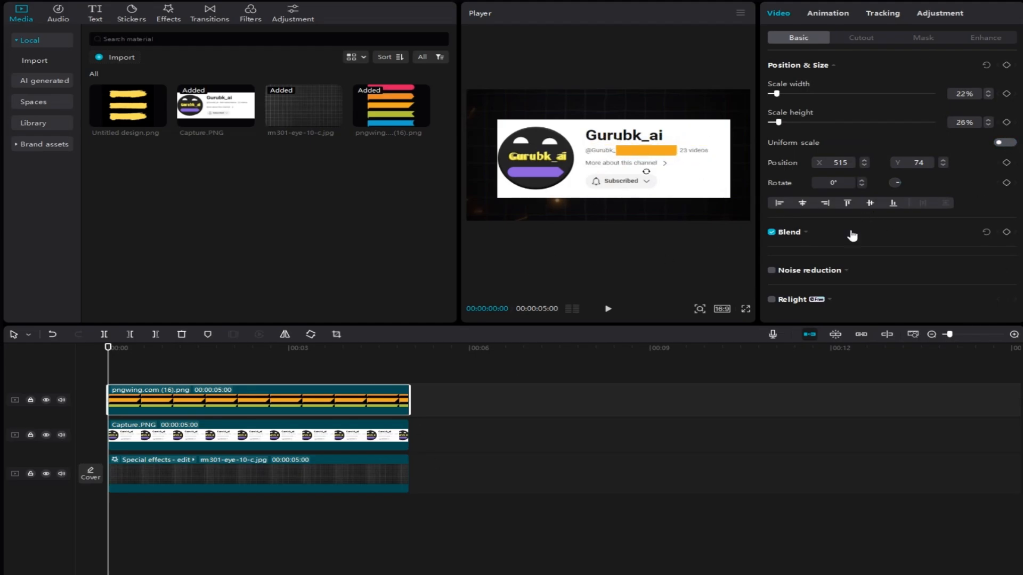
Step: Set the blend mode of the orange banner over the subscriber count to Multiply
click(808, 233)
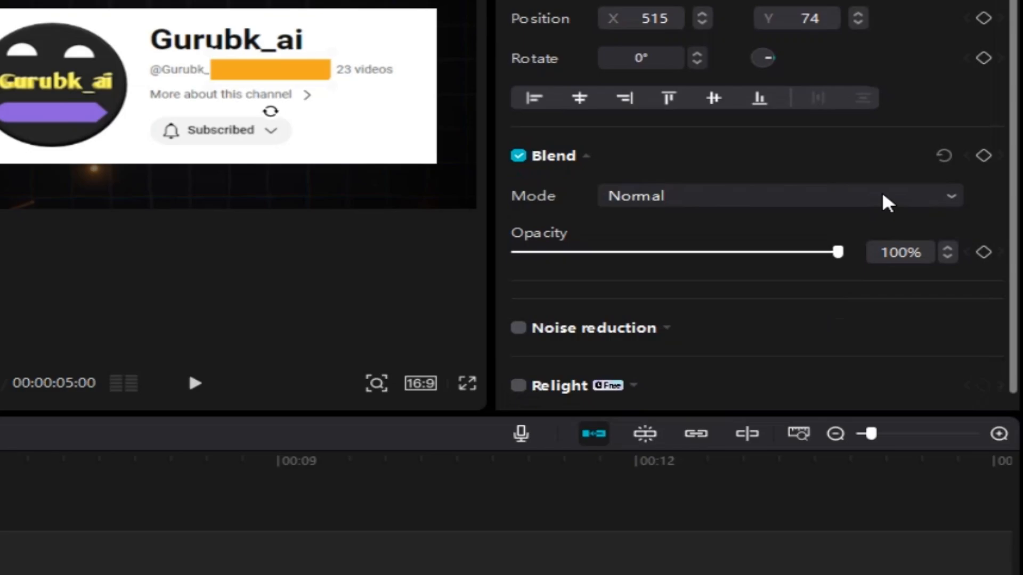
click(964, 254)
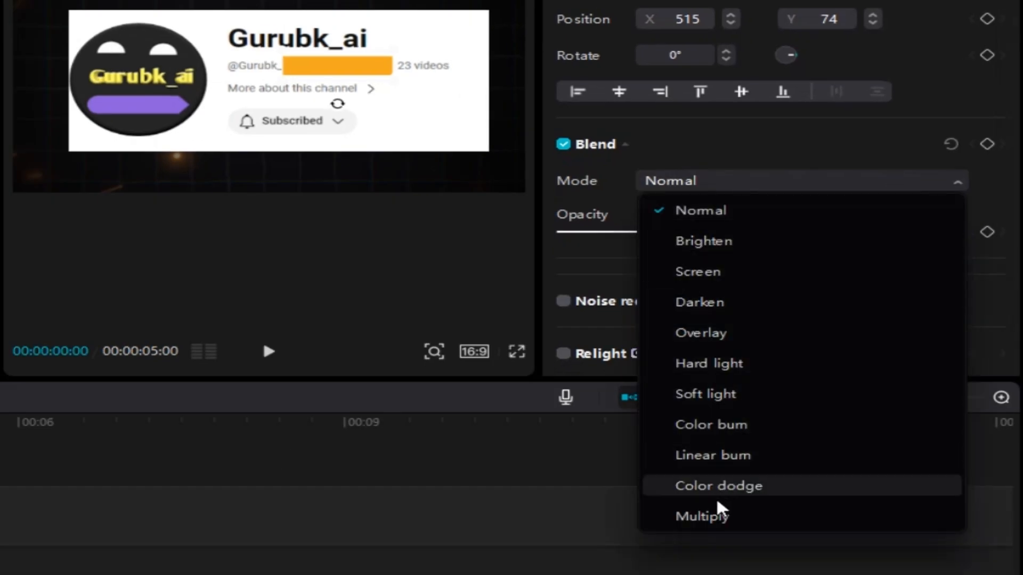
click(717, 521)
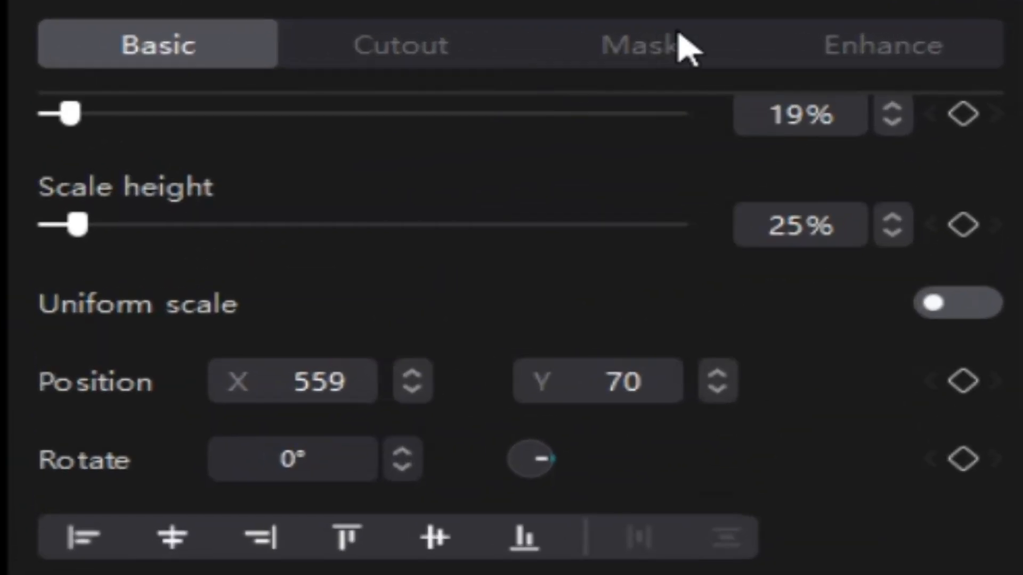
Step: Apply a Horizontal mask to the orange banner, rotated to 270° and positioned at X -551, Y -113
click(934, 38)
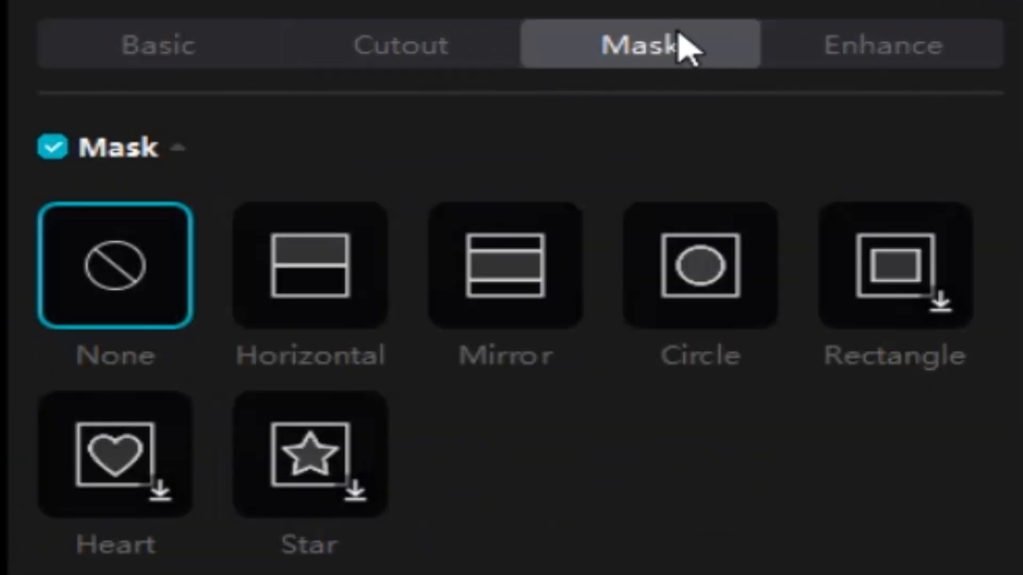
click(314, 298)
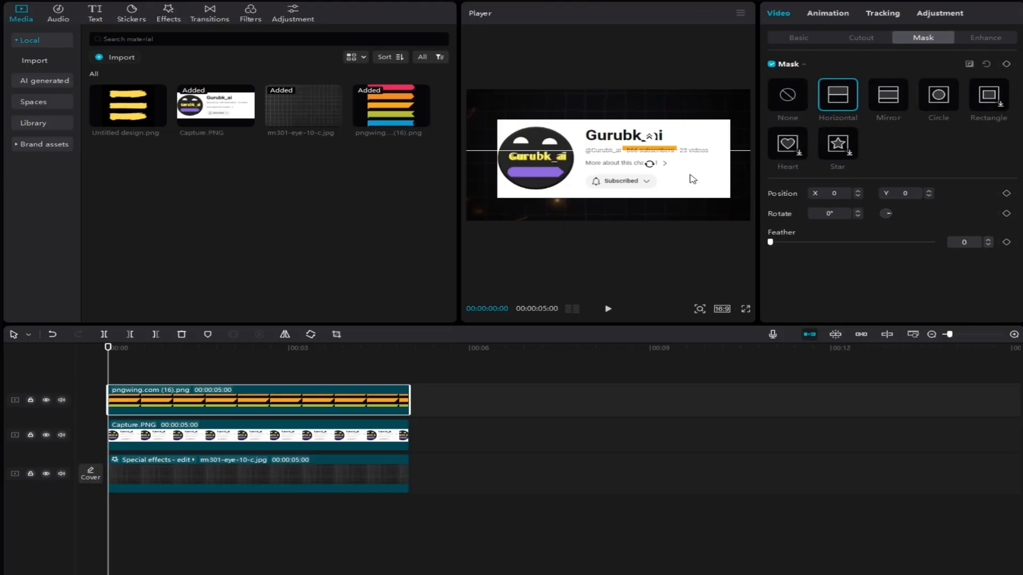
drag(636, 169, 611, 116)
drag(677, 133, 627, 158)
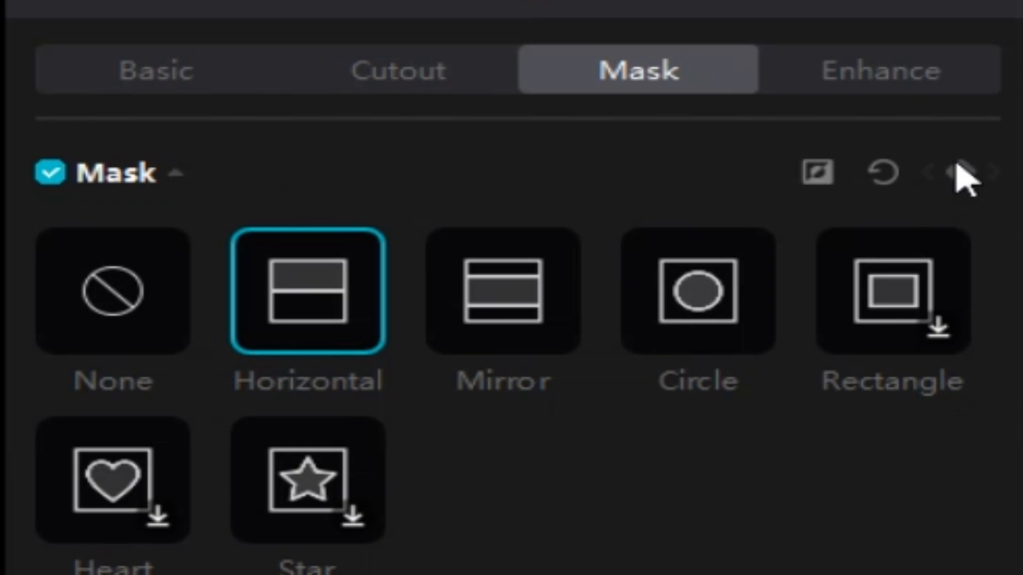
Step: Keyframe the banner mask at the start, move it to X 551, Y -157 at 00:00:01:25, and play the highlight back
click(962, 171)
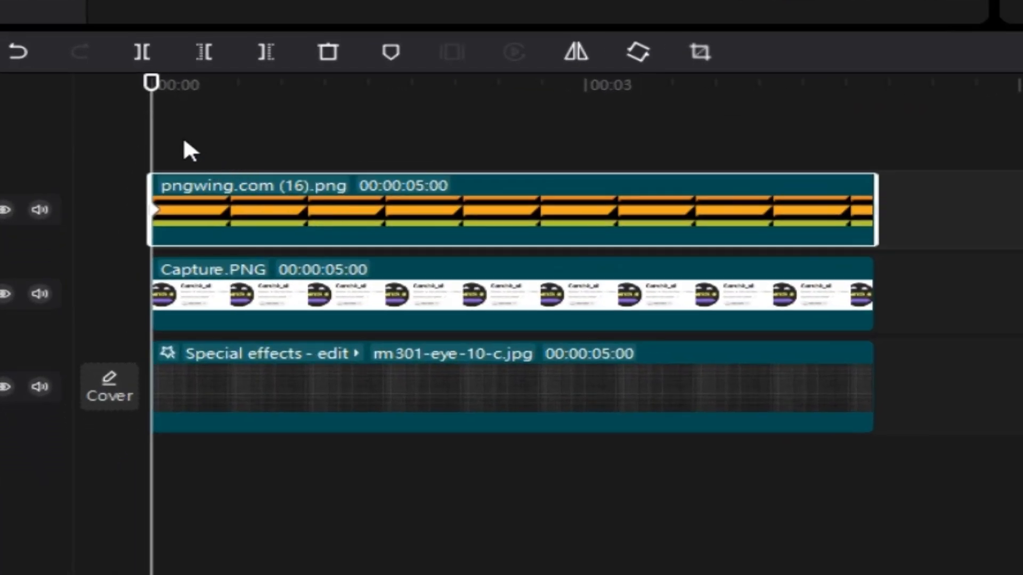
key(space)
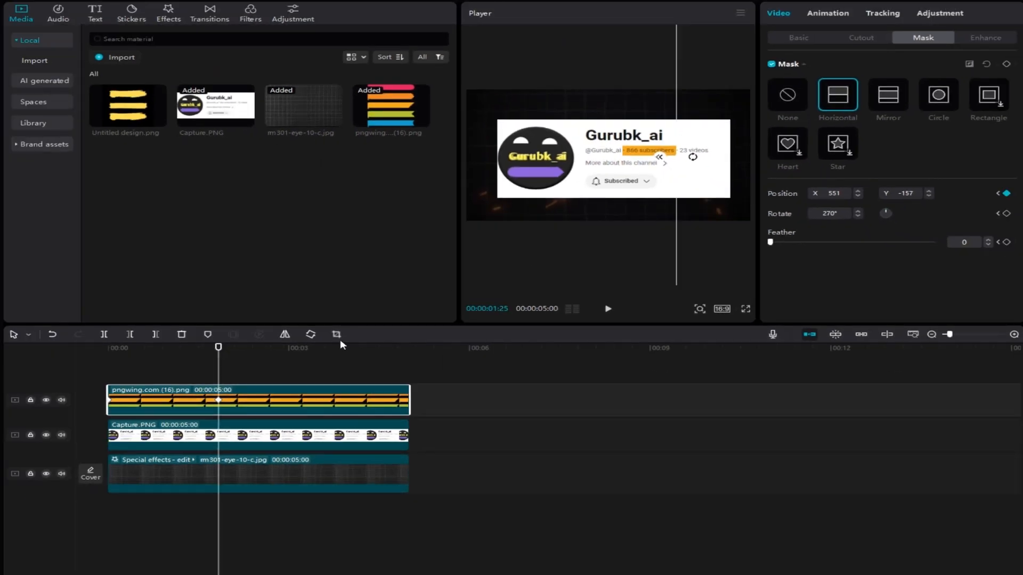
drag(220, 385, 82, 386)
key(space)
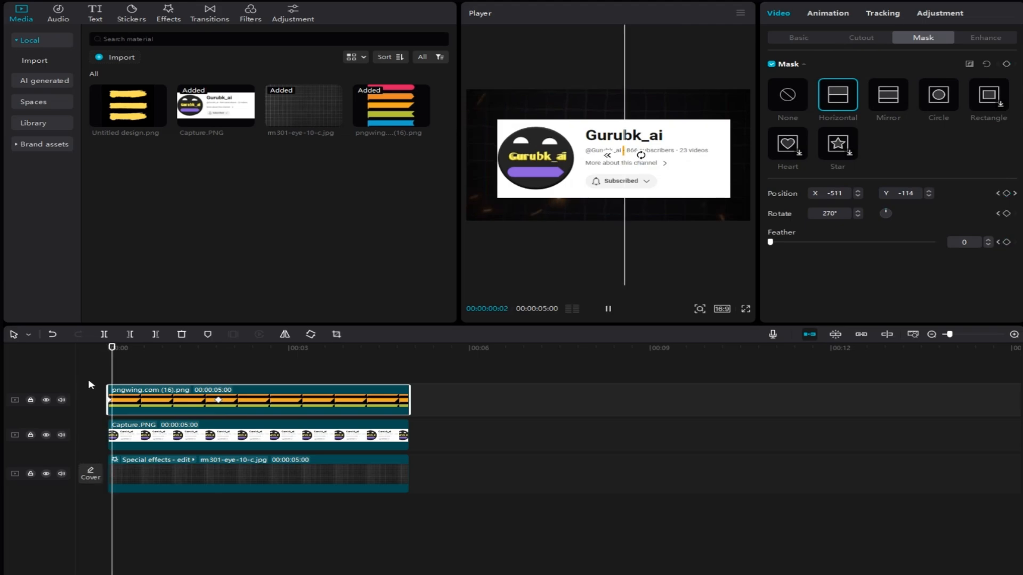
key(space)
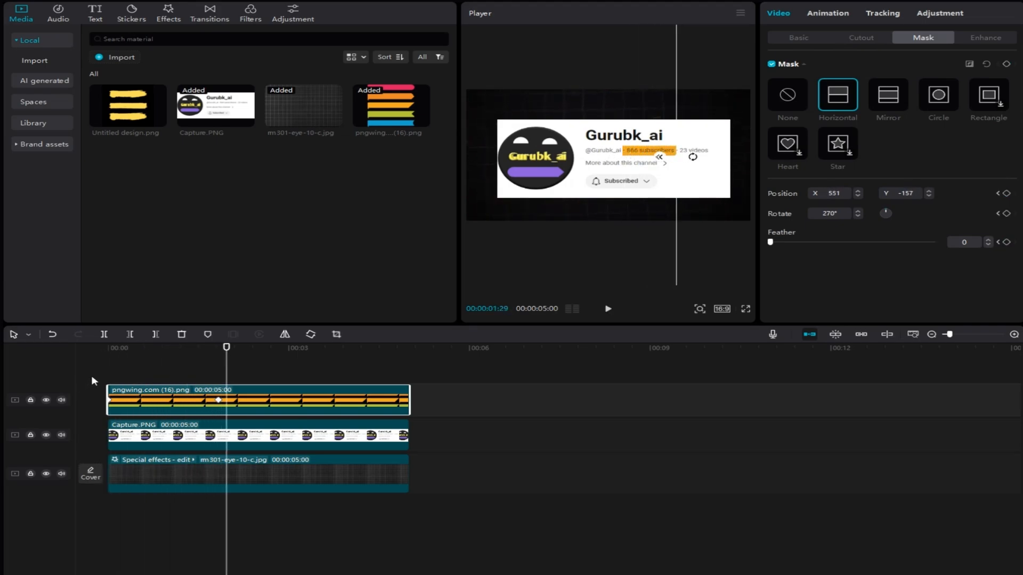
Step: Move the banner's second mask keyframe earlier to speed up the highlight reveal, playing it back between adjustments
key(space)
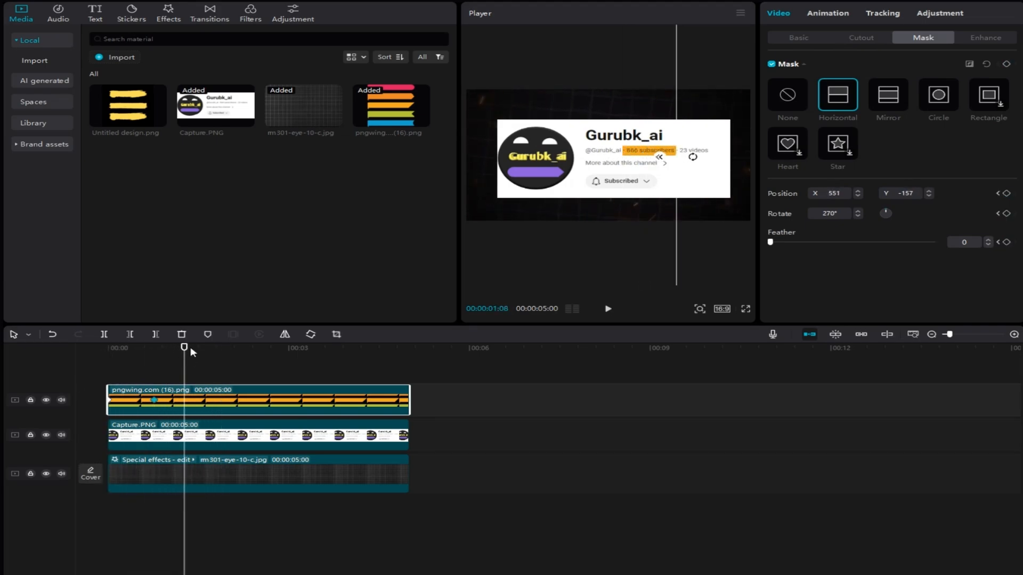
drag(191, 373, 91, 372)
key(space)
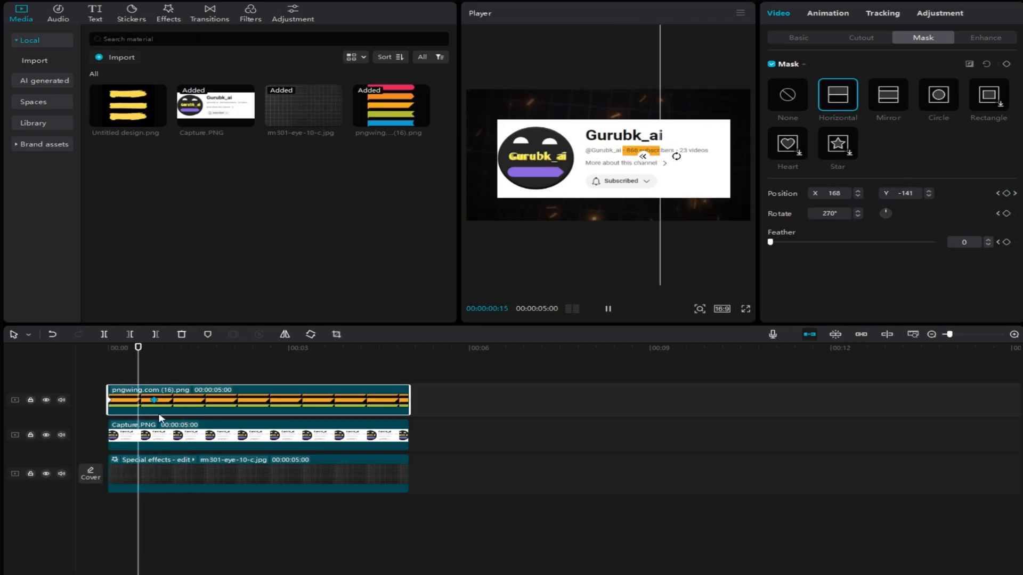
key(space)
drag(153, 404, 135, 405)
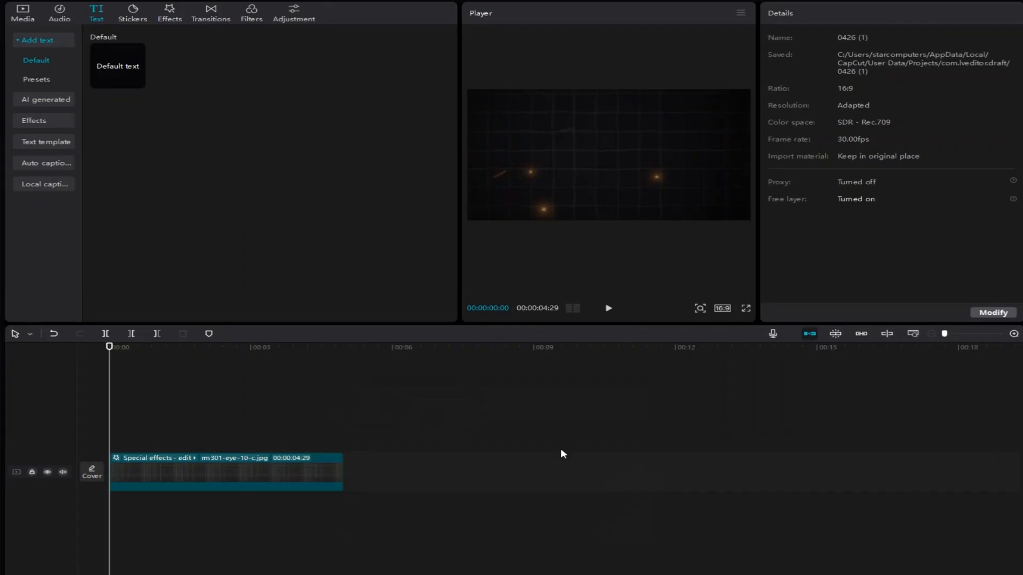
Step: Modify the project settings and save them with Free layer turned on
click(985, 315)
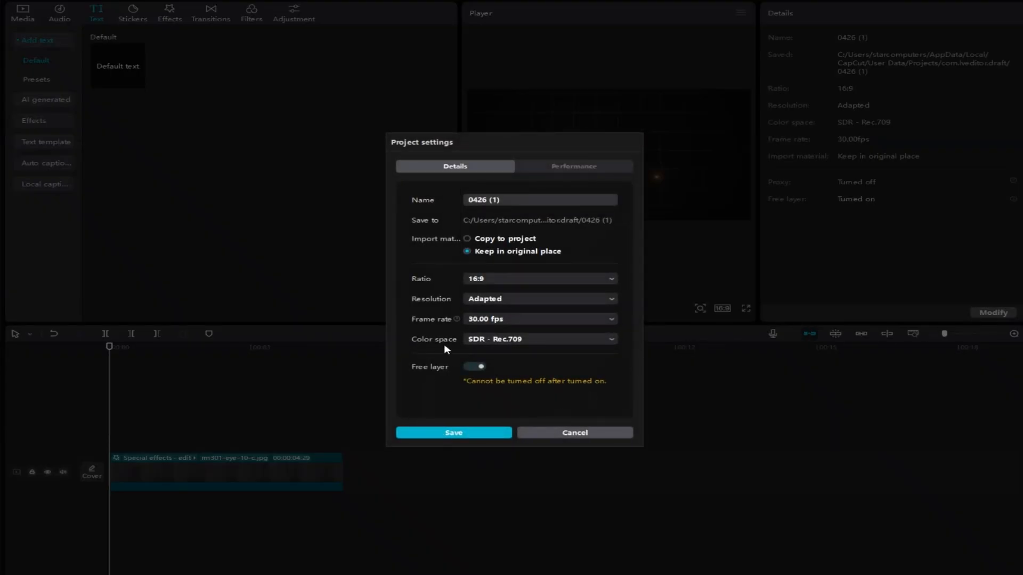
click(499, 434)
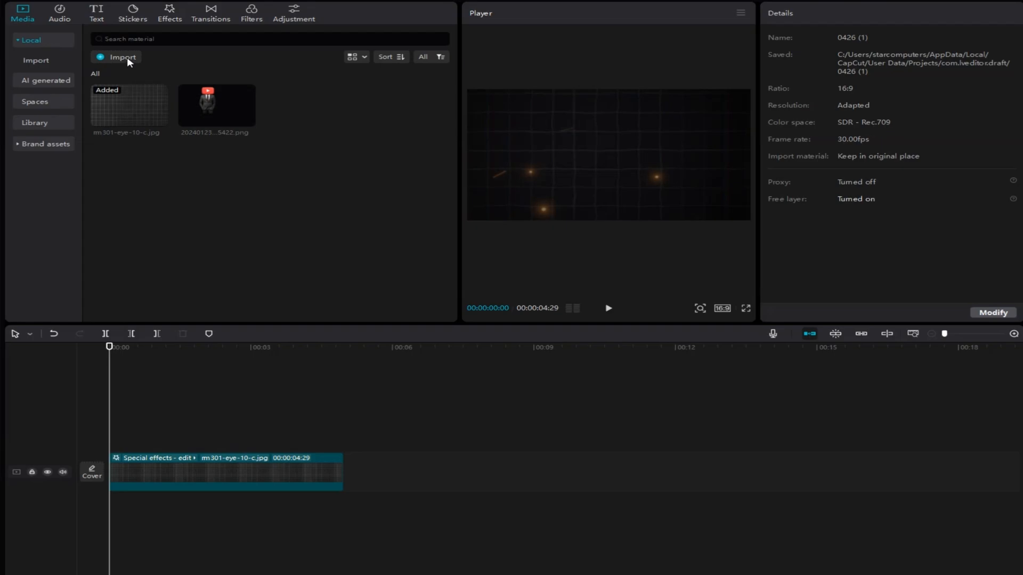
Step: Import 20240123_075422.png, place it on a layer above the background, and enlarge and centre the suited figure in the frame
click(128, 61)
double_click(301, 142)
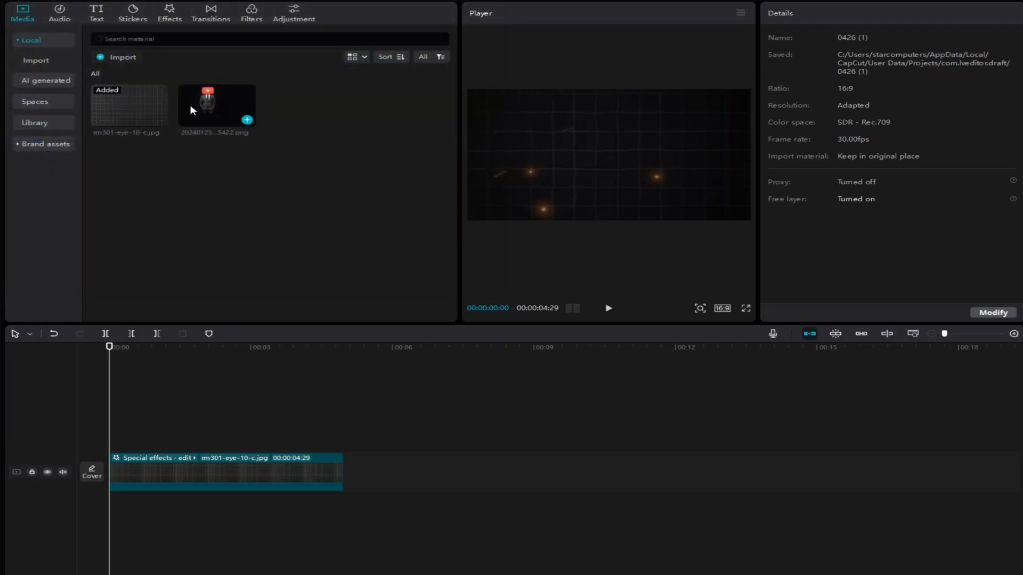
drag(224, 103, 112, 436)
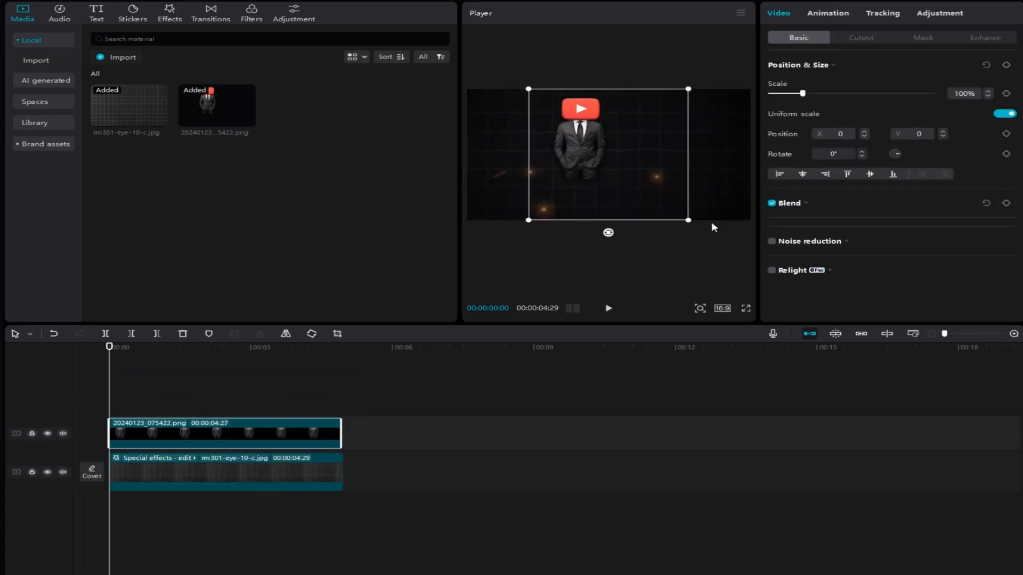
drag(688, 223, 671, 273)
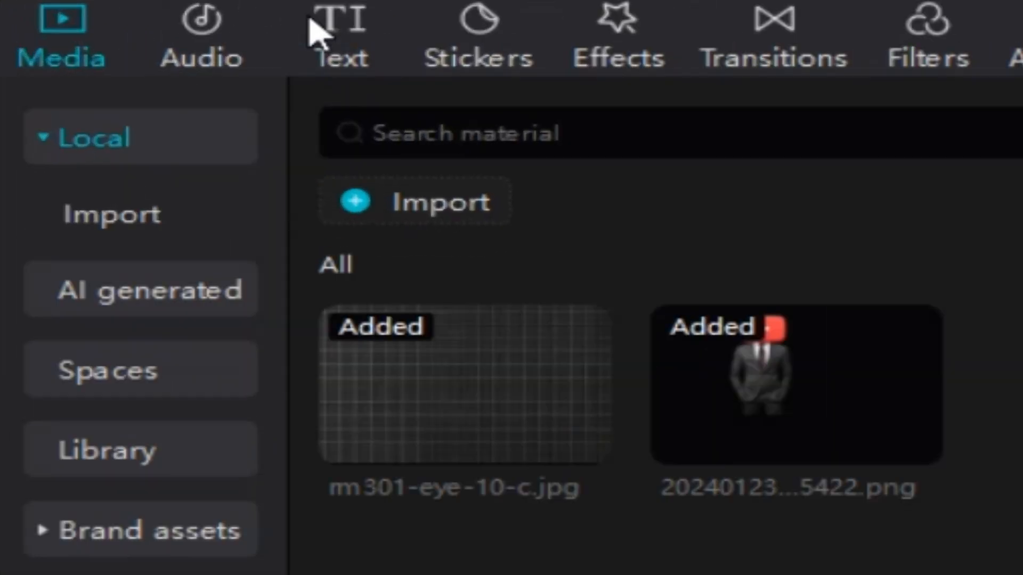
Step: Add a default text at the start of the timeline and change its wording to "editing"
click(97, 13)
click(501, 306)
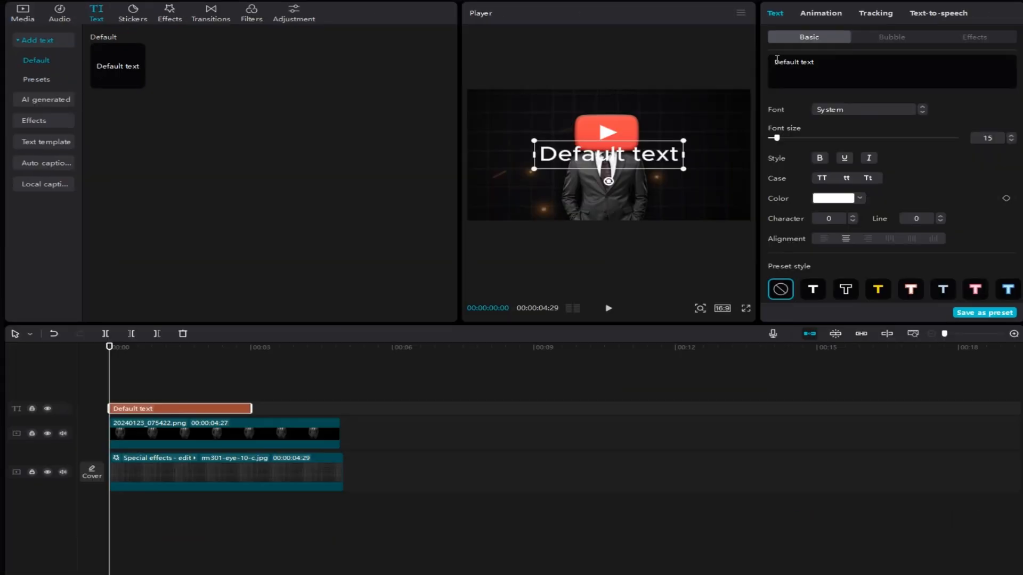
drag(777, 58, 847, 69)
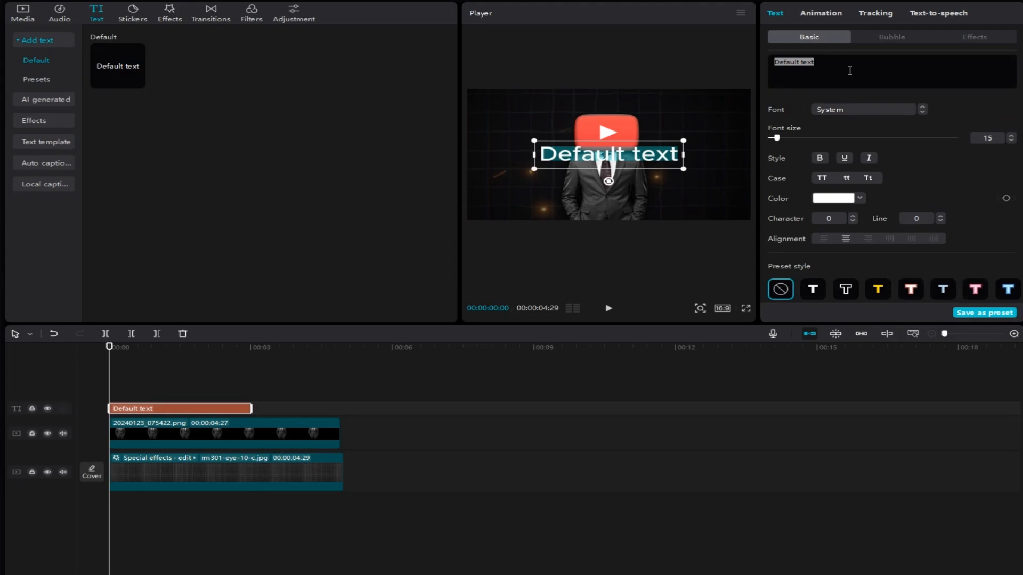
key(BackSpace)
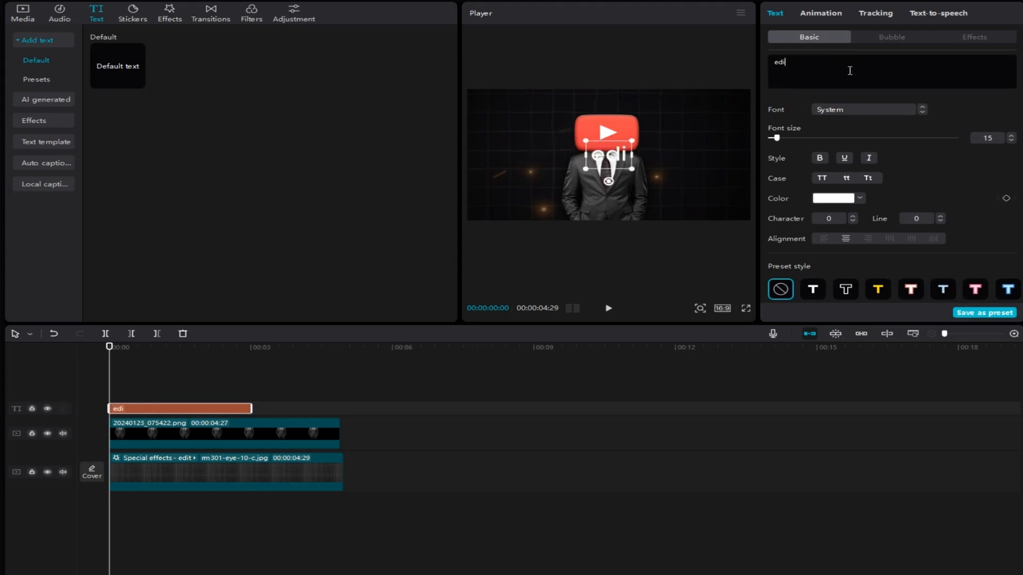
Step: Set the "editing" text's font to ZY Jovial and give it a black stroke with thickness 40
click(874, 109)
click(873, 176)
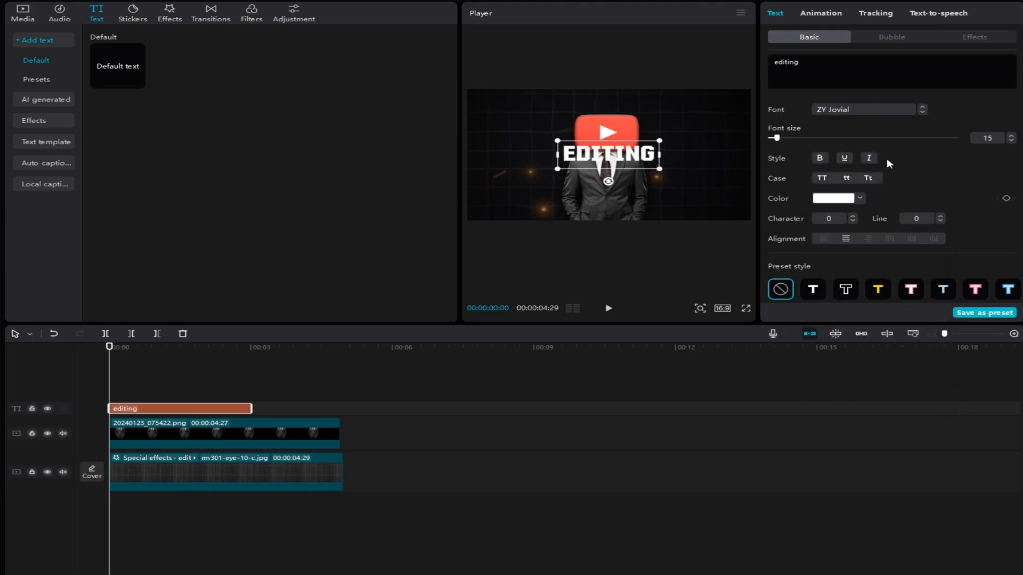
scroll(854, 202, down, 10)
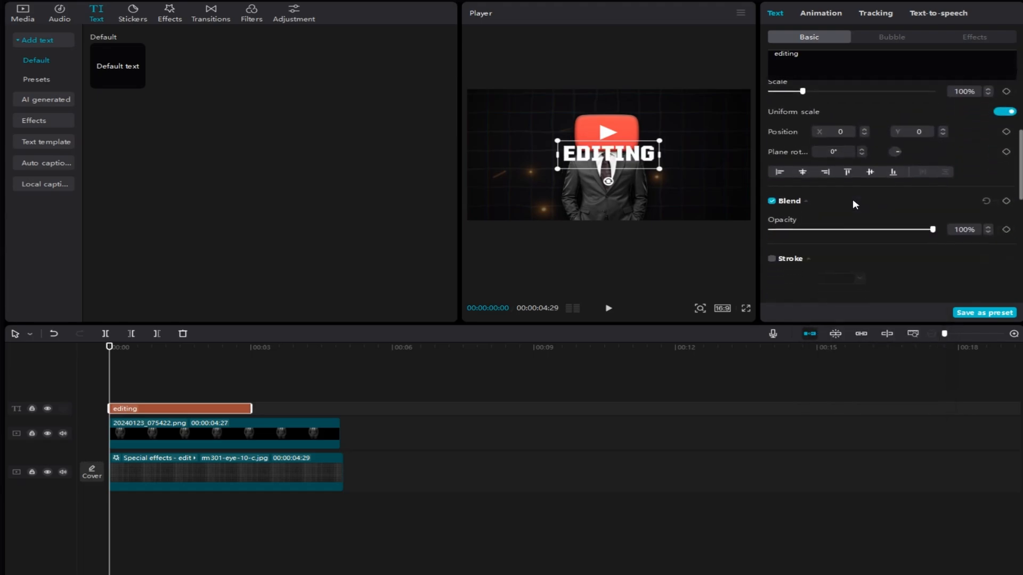
click(772, 186)
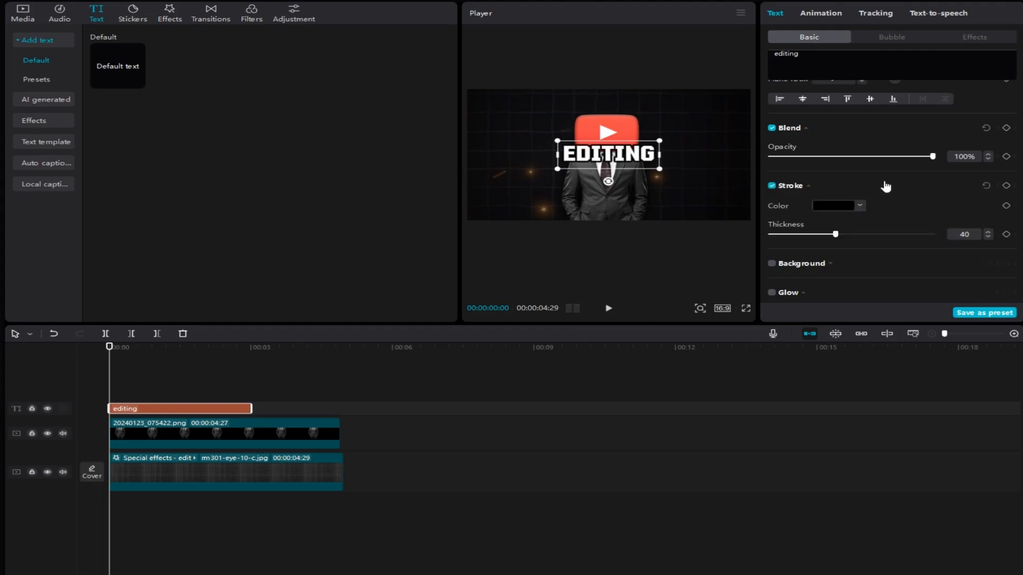
scroll(916, 194, up, 10)
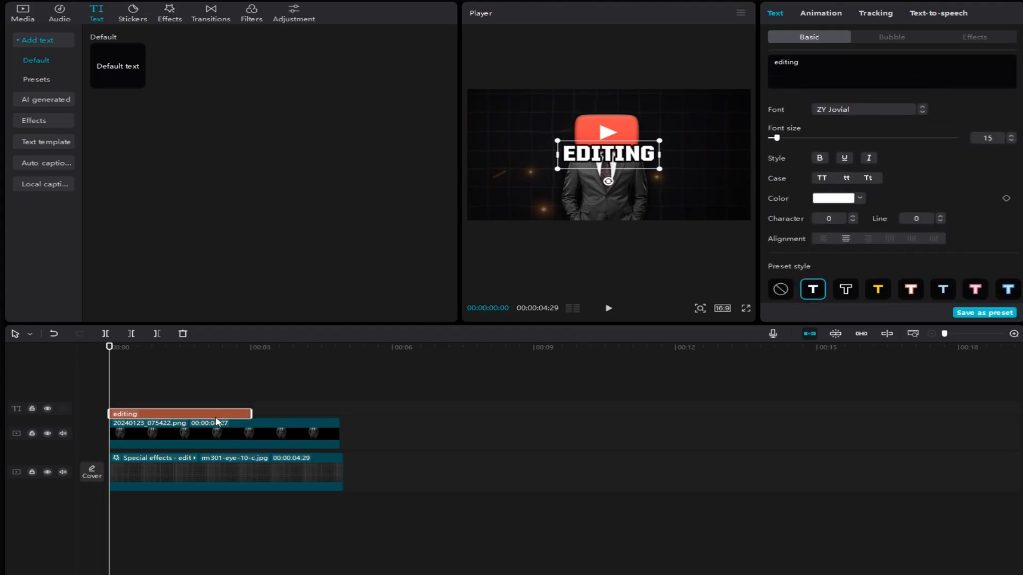
Step: Move the "editing" text layer beneath the suited figure, enlarge the text and raise it behind the head
drag(217, 422, 221, 462)
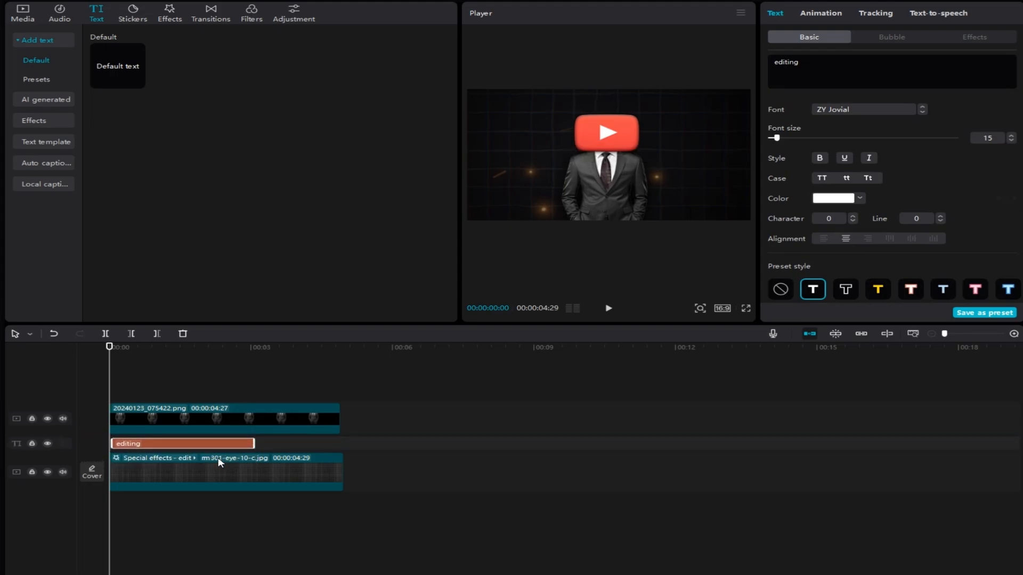
click(140, 443)
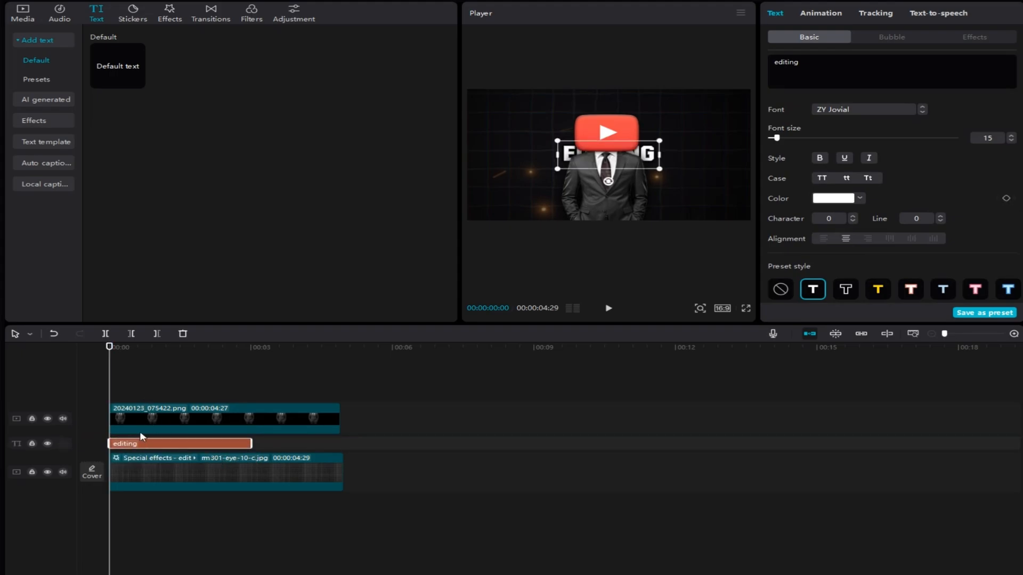
drag(659, 171, 706, 192)
click(661, 169)
drag(672, 155, 680, 119)
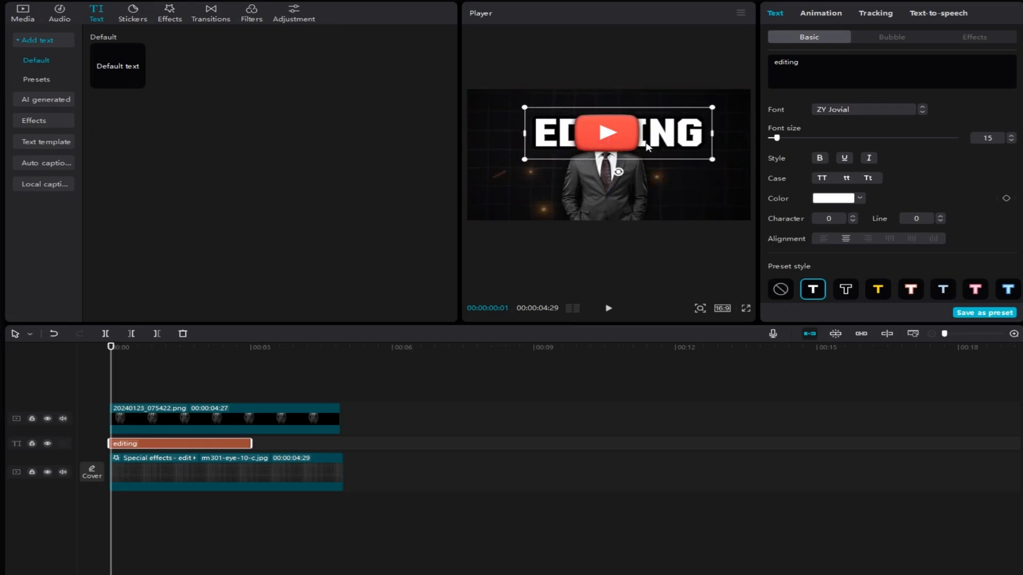
Step: Select the "editing" text and examine its animation options
click(820, 13)
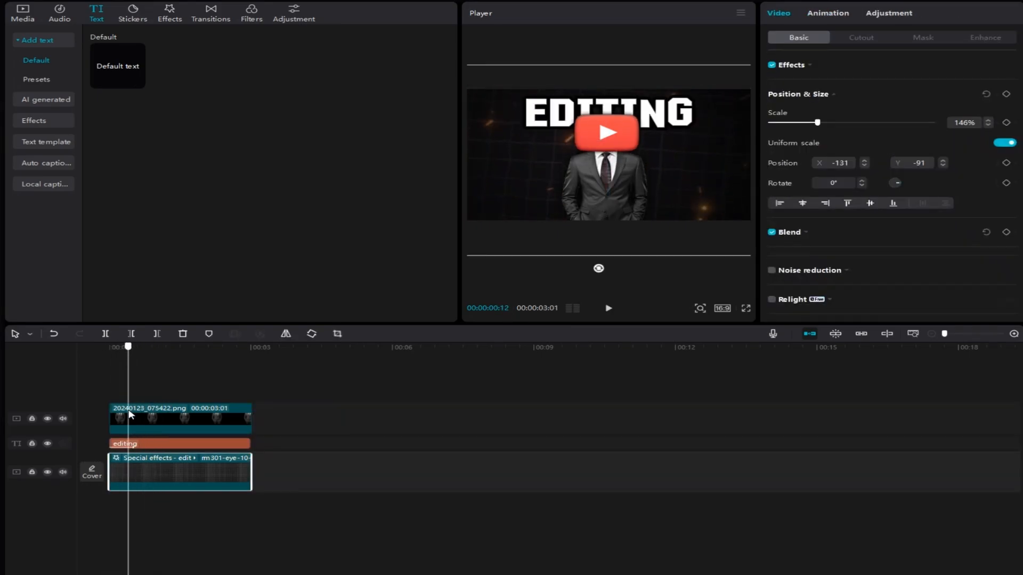
click(160, 443)
scroll(1010, 213, down, 5)
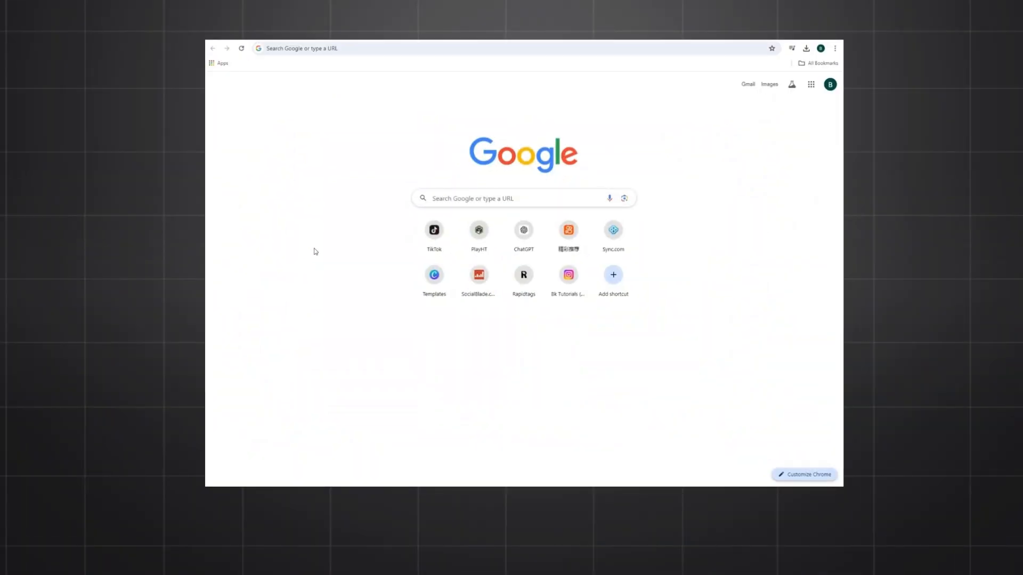
Step: Switch to the Chrome browser, open canva.com and look over the home page
click(376, 49)
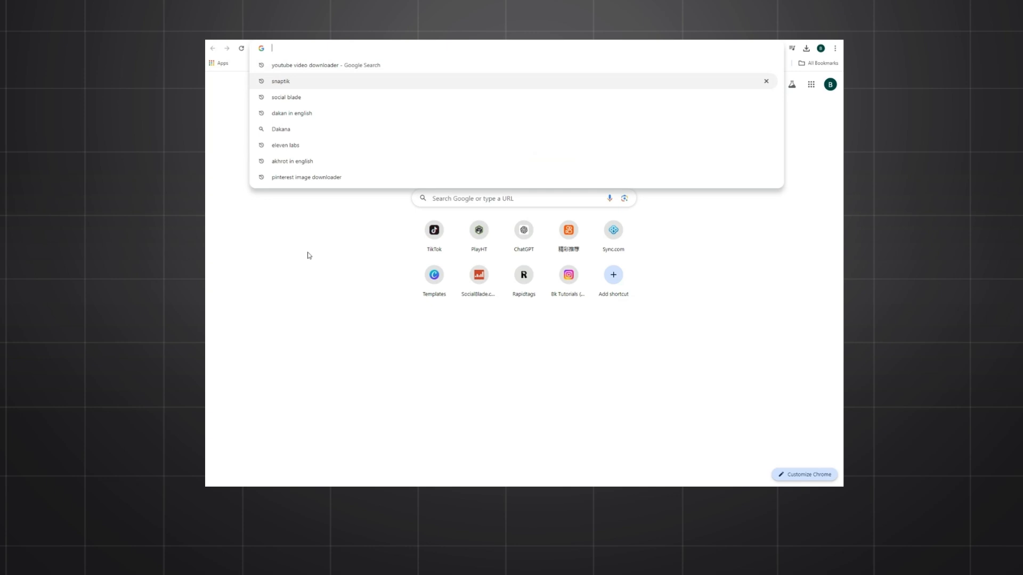
key(ctrl+v)
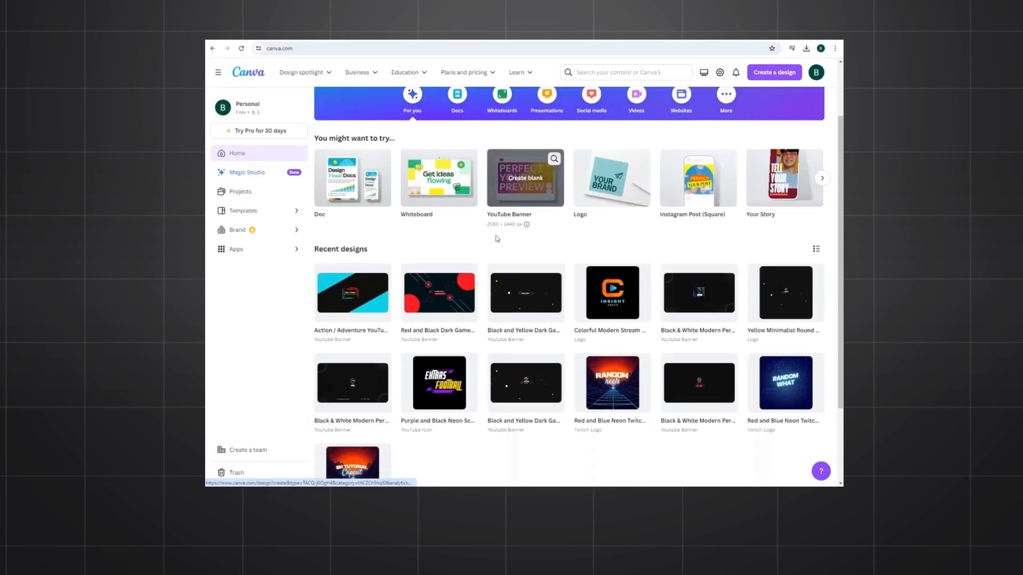
scroll(495, 238, down, 2)
scroll(538, 213, up, 3)
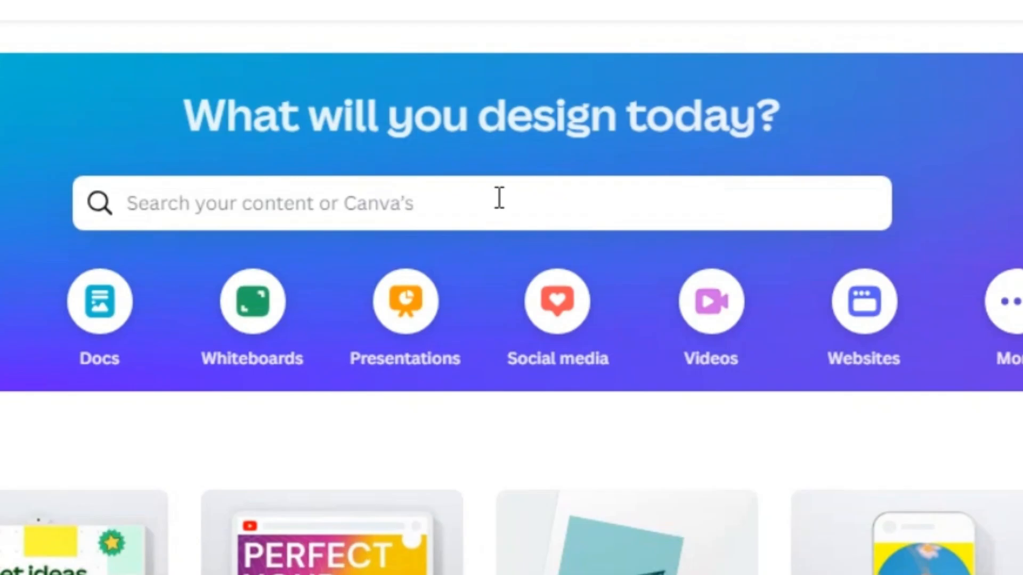
Step: Search the Canva templates for "youtube logo" and browse the logo designs
click(574, 140)
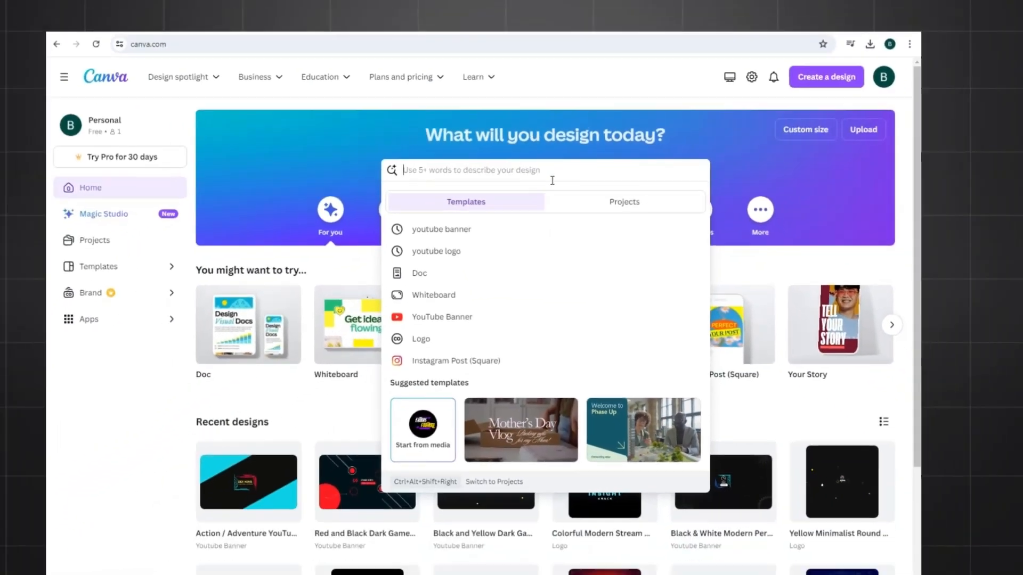
text(youtube)
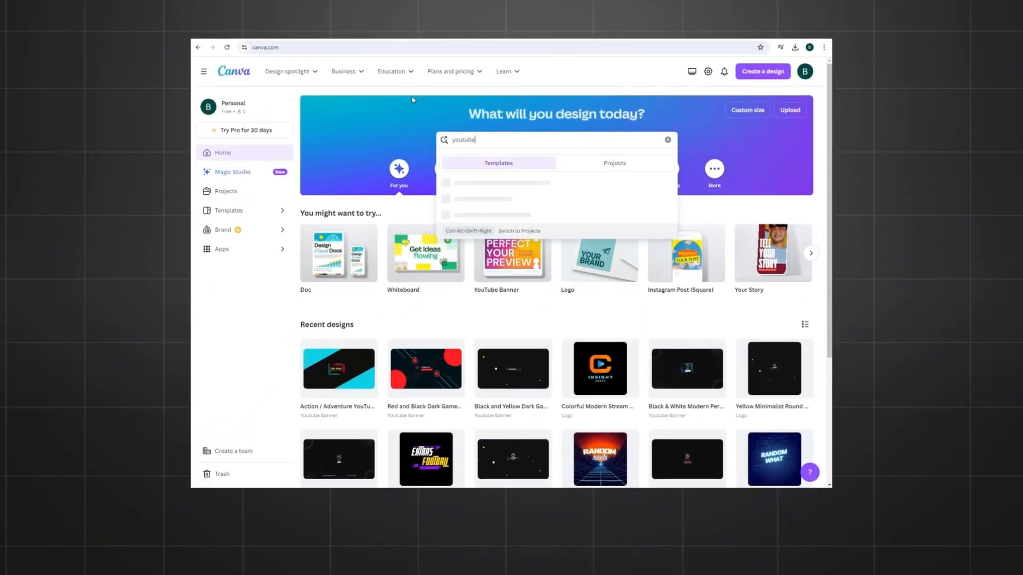
text( logo)
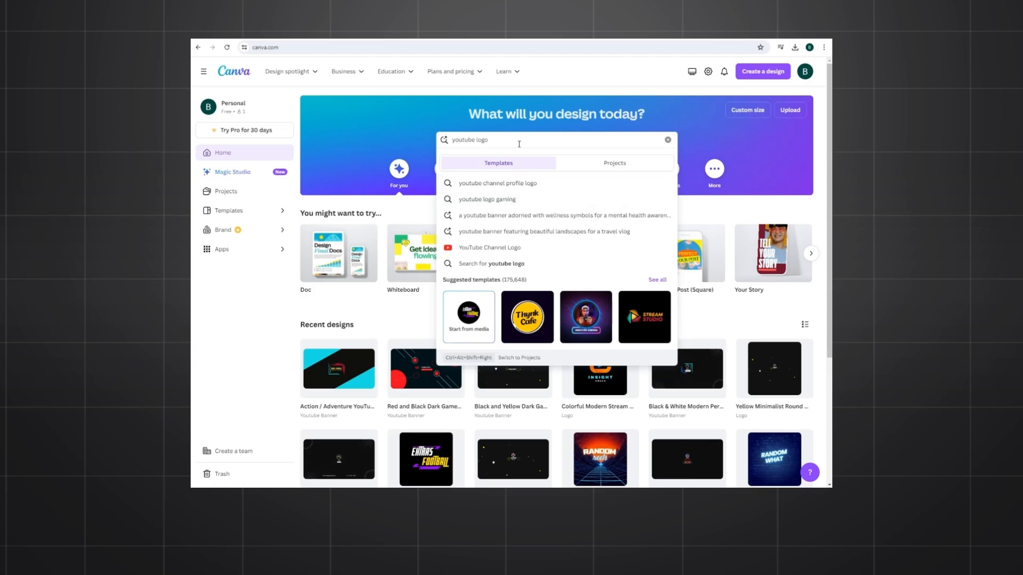
key(Return)
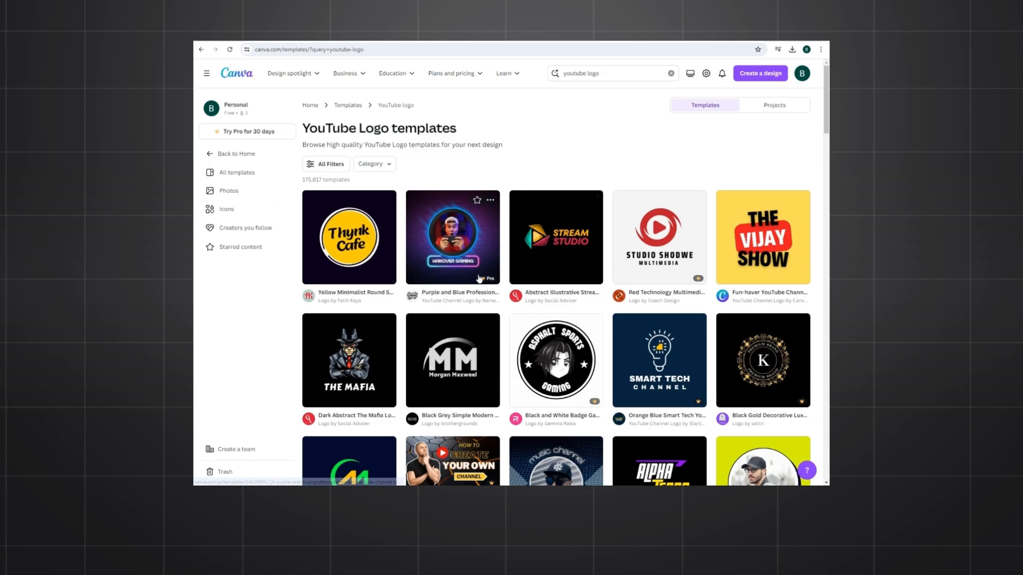
scroll(375, 336, down, 3)
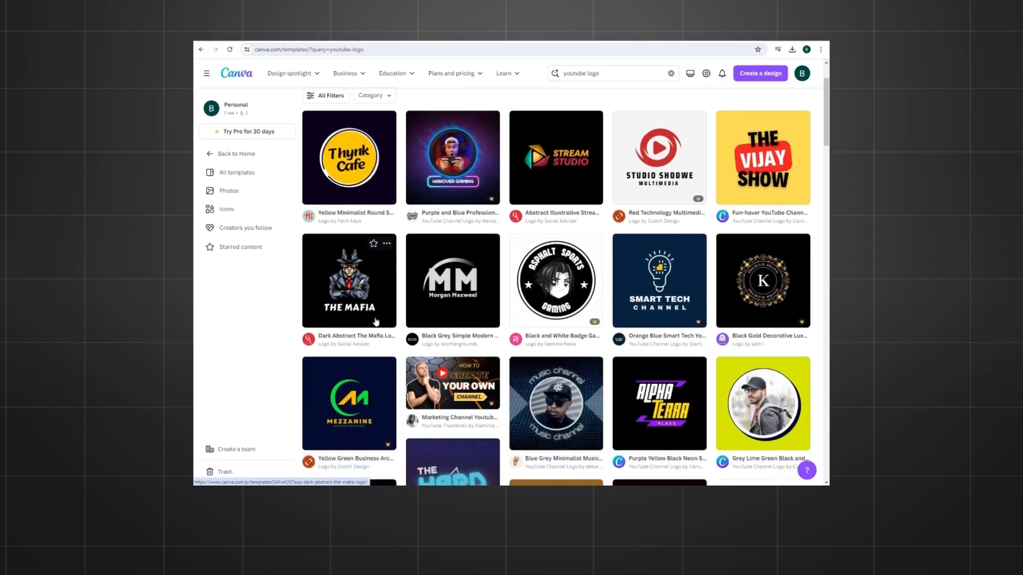
scroll(415, 258, down, 5)
scroll(344, 350, down, 3)
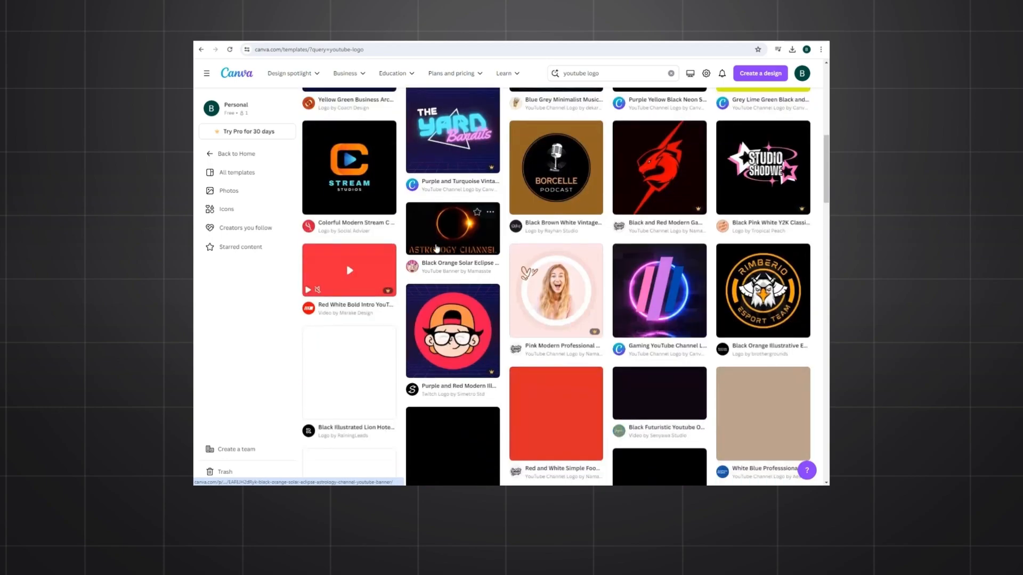
Step: Browse the logo results and open the "Purple and Black Neon Sci Fi Youtube Channel Logo" template for customizing
scroll(365, 313, down, 3)
scroll(366, 314, down, 10)
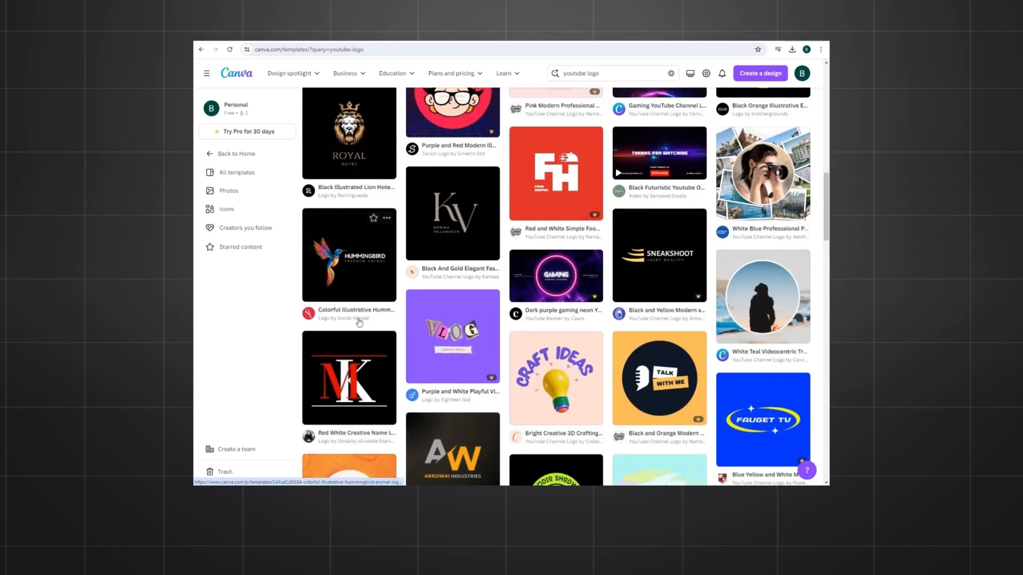
click(556, 179)
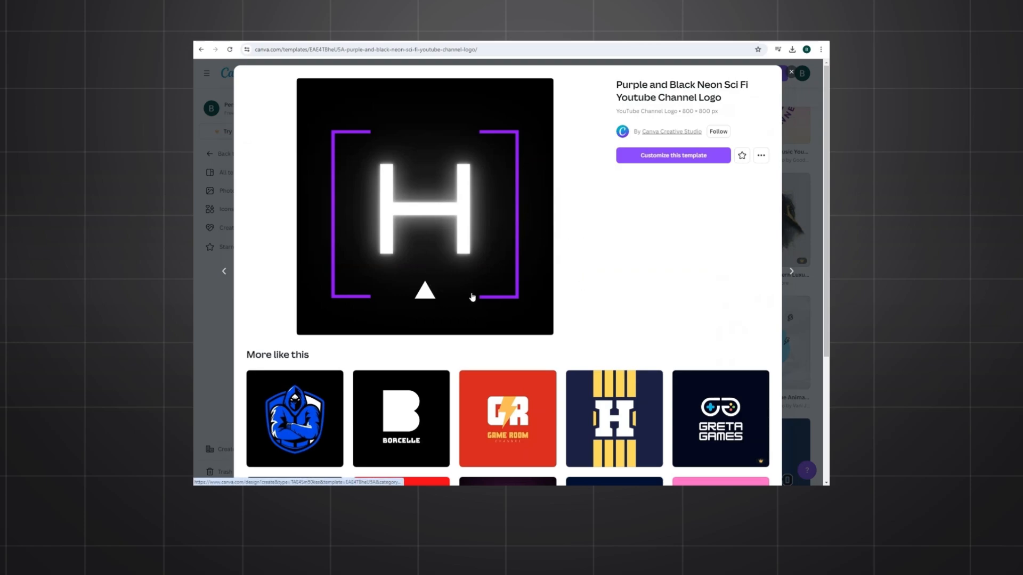
click(637, 156)
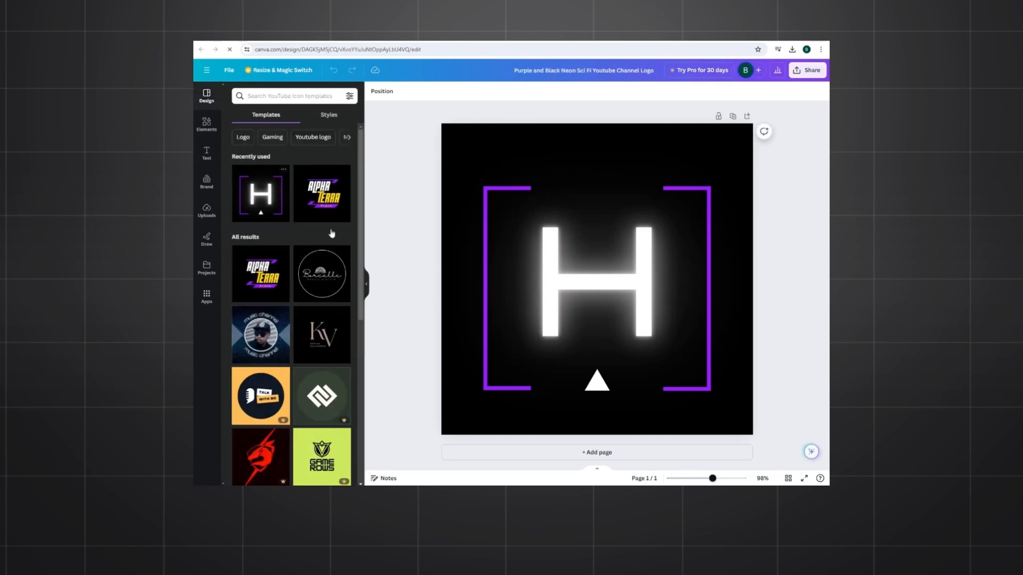
Step: Replace the "H" in the logo with "GURU BK AI" and widen the text box so it wraps onto two lines
double_click(603, 291)
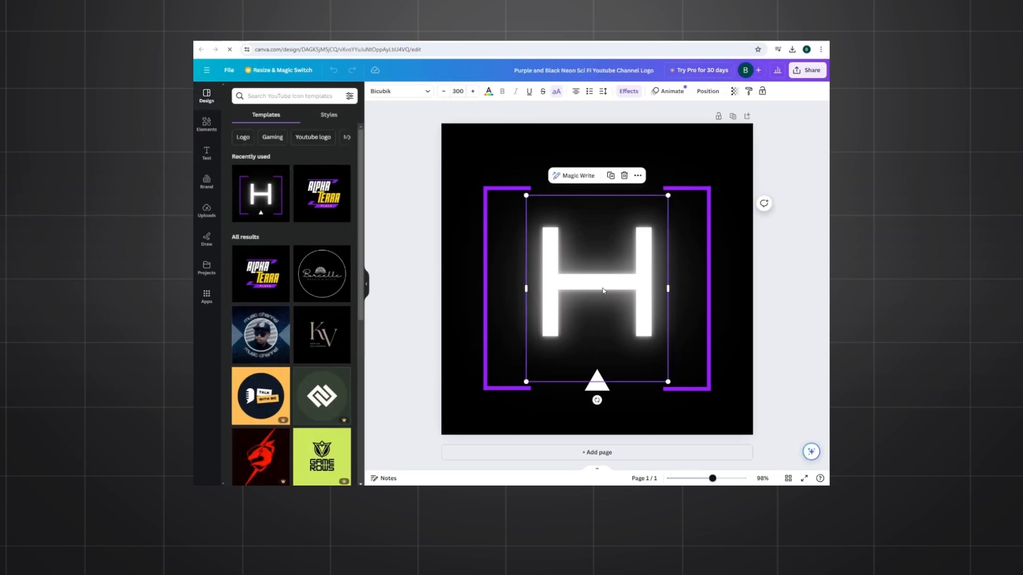
text(GURU)
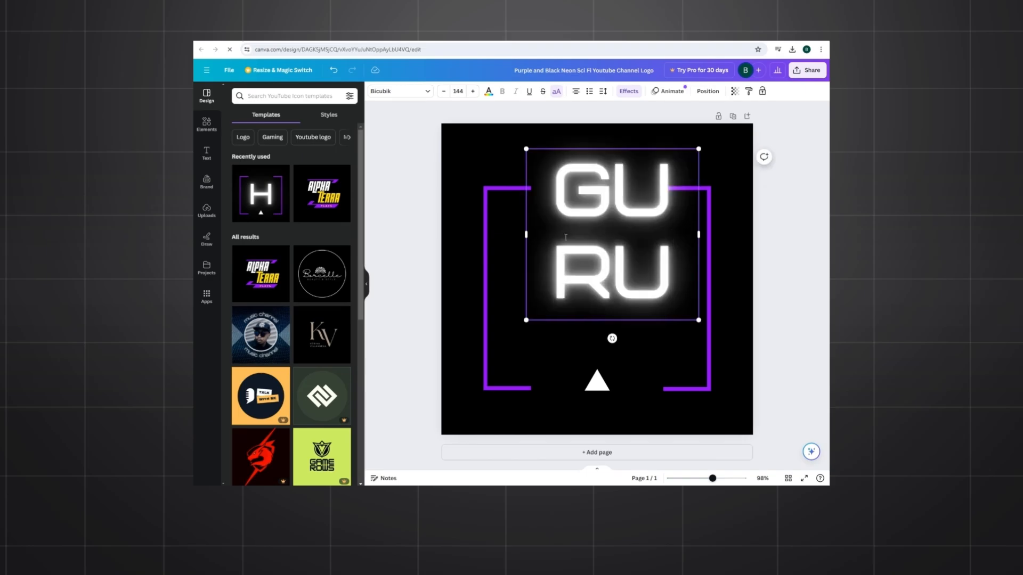
text(BKAI)
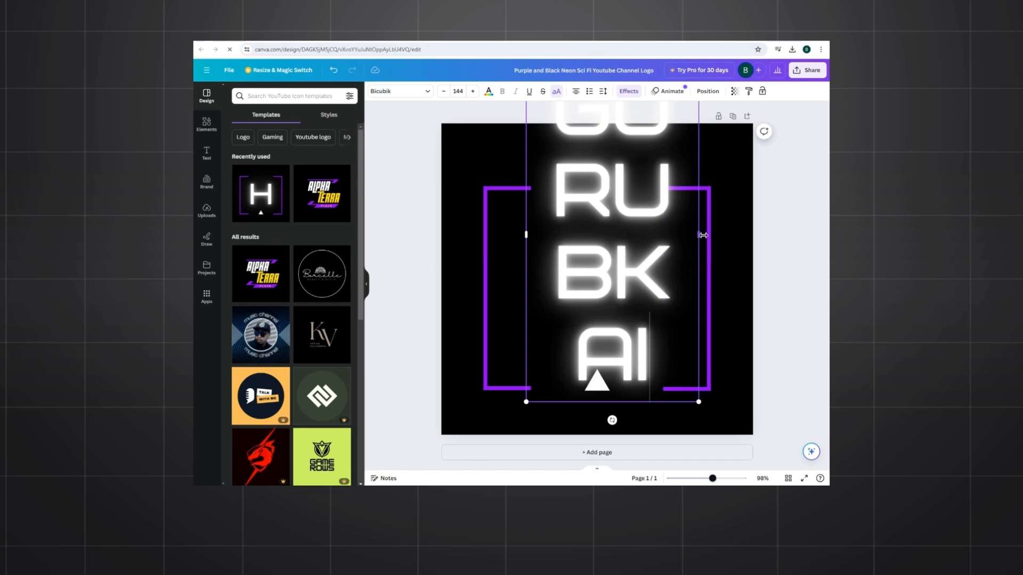
drag(698, 235, 823, 244)
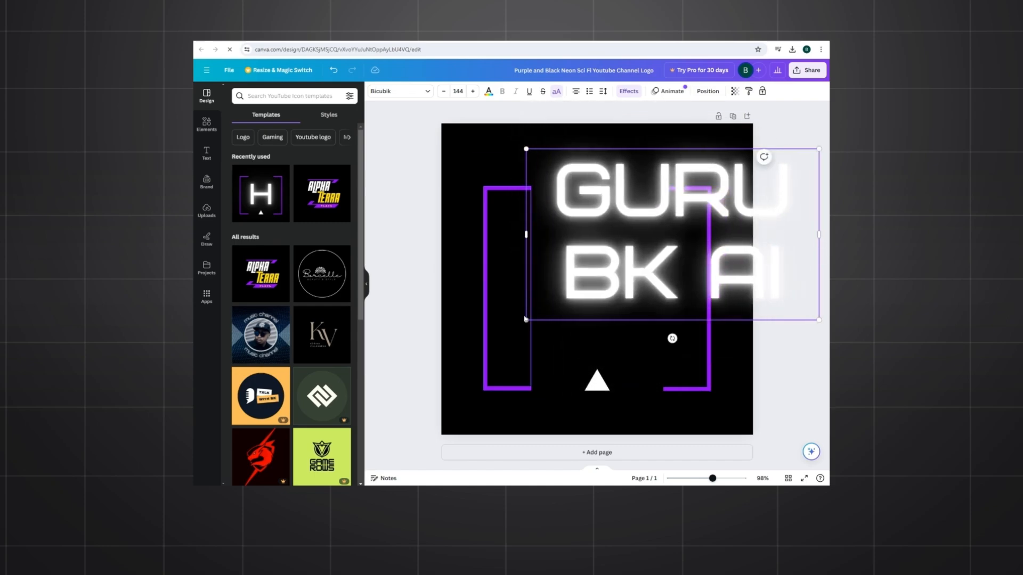
Step: Scale the "GURU BK AI" text to font size 94.1 and center it inside the purple brackets
drag(570, 295, 690, 226)
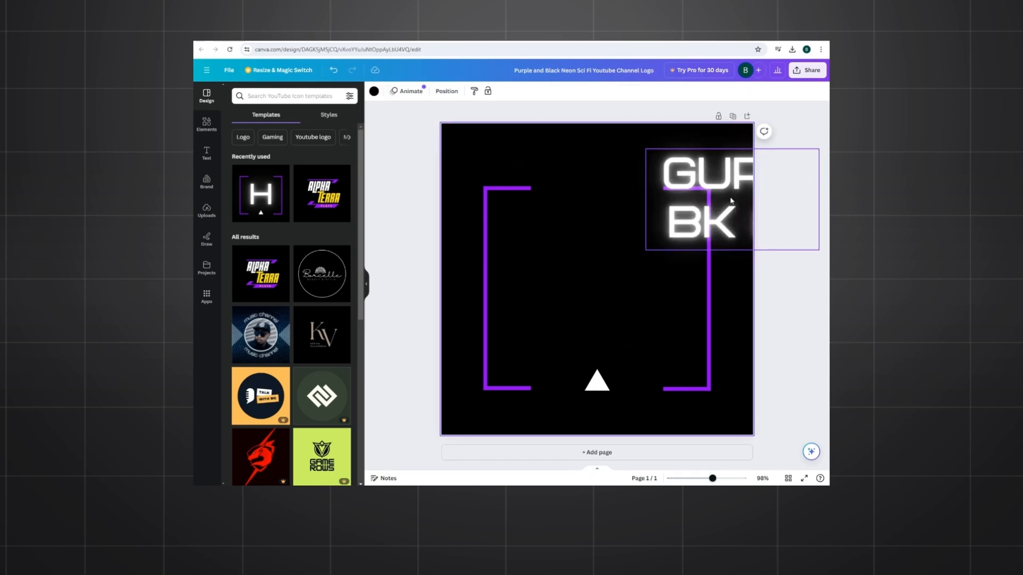
drag(741, 205, 599, 283)
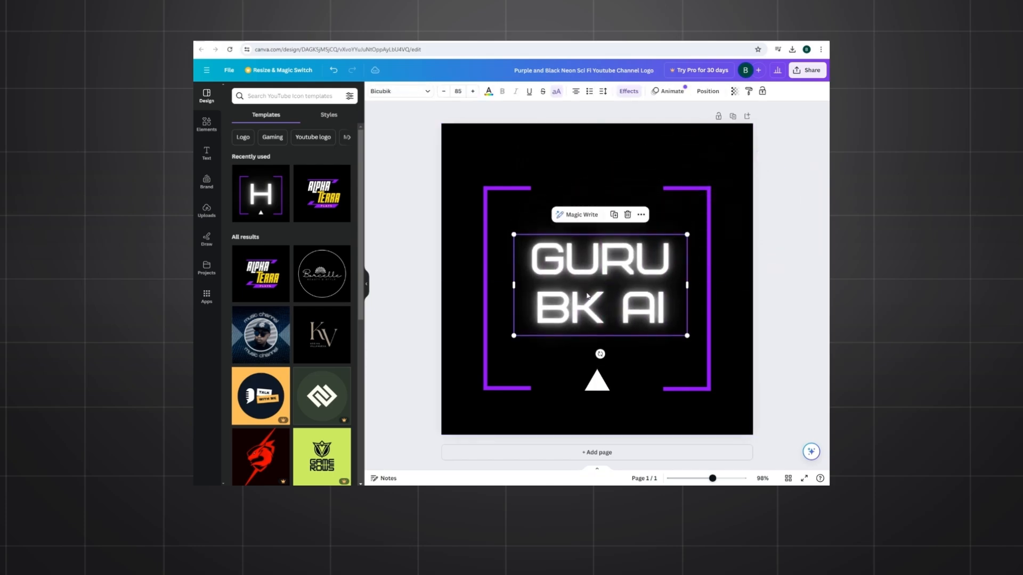
drag(515, 336, 495, 347)
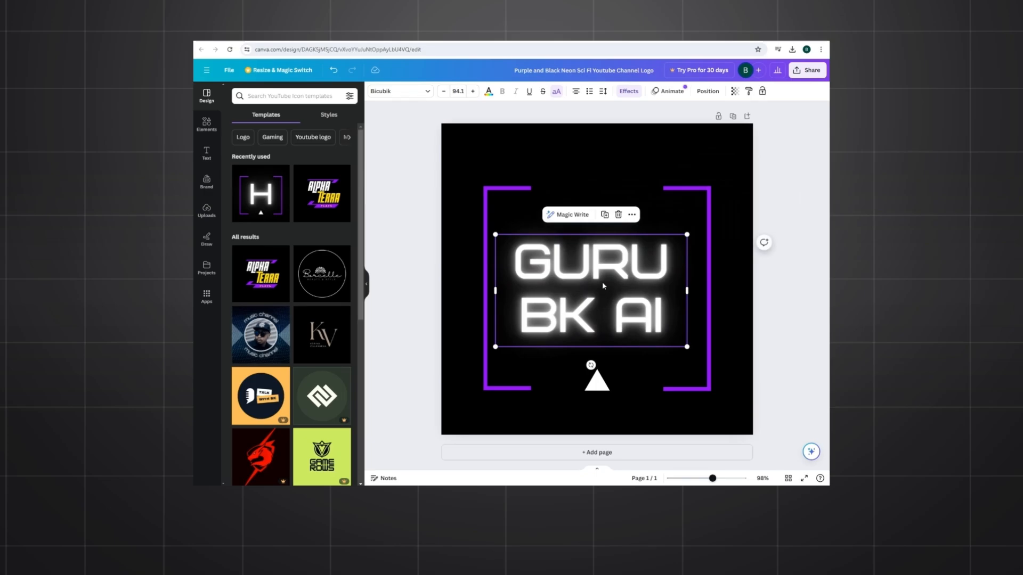
drag(602, 282, 615, 272)
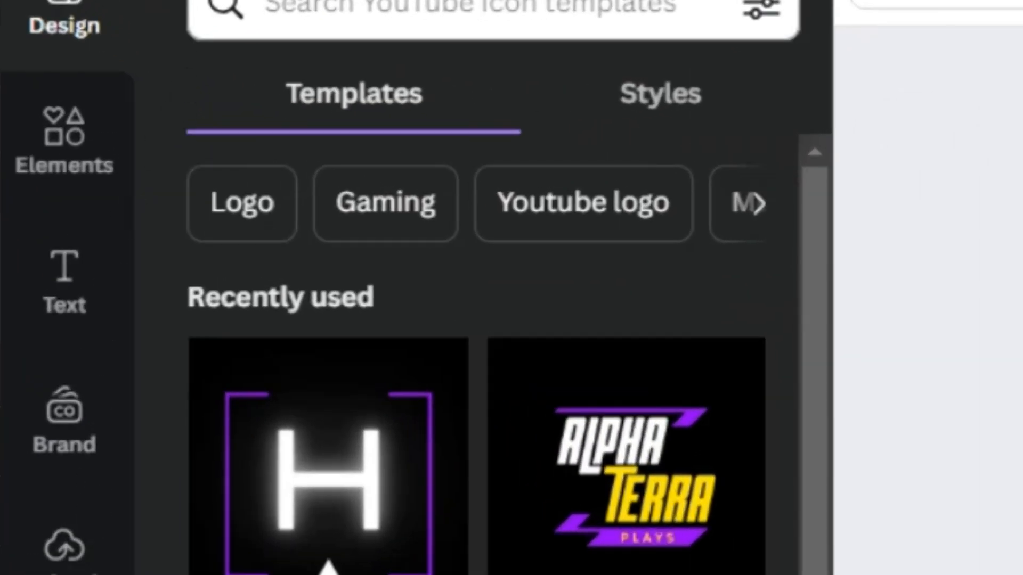
Step: Look through the available design elements and the text font combinations
click(96, 144)
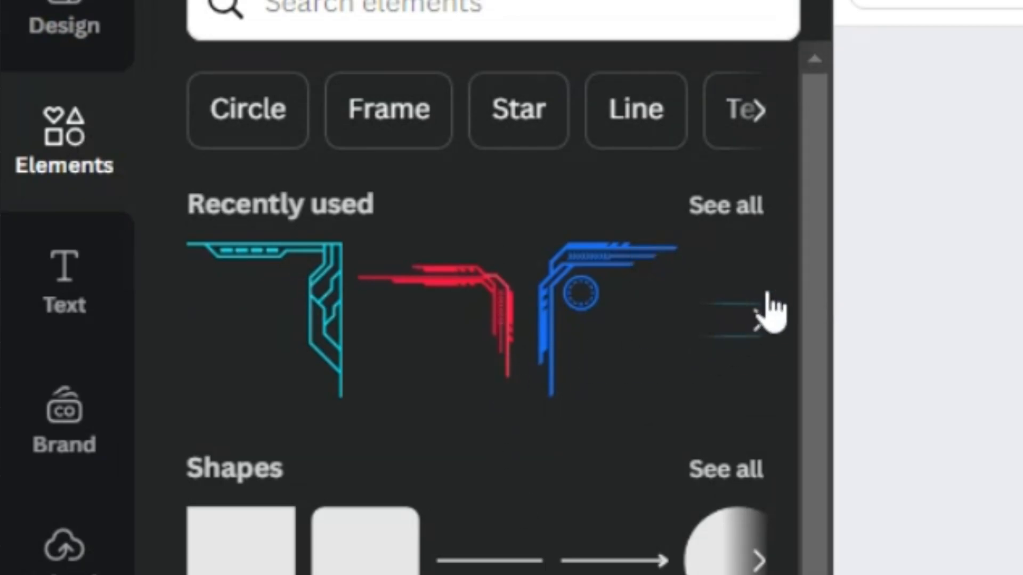
click(760, 320)
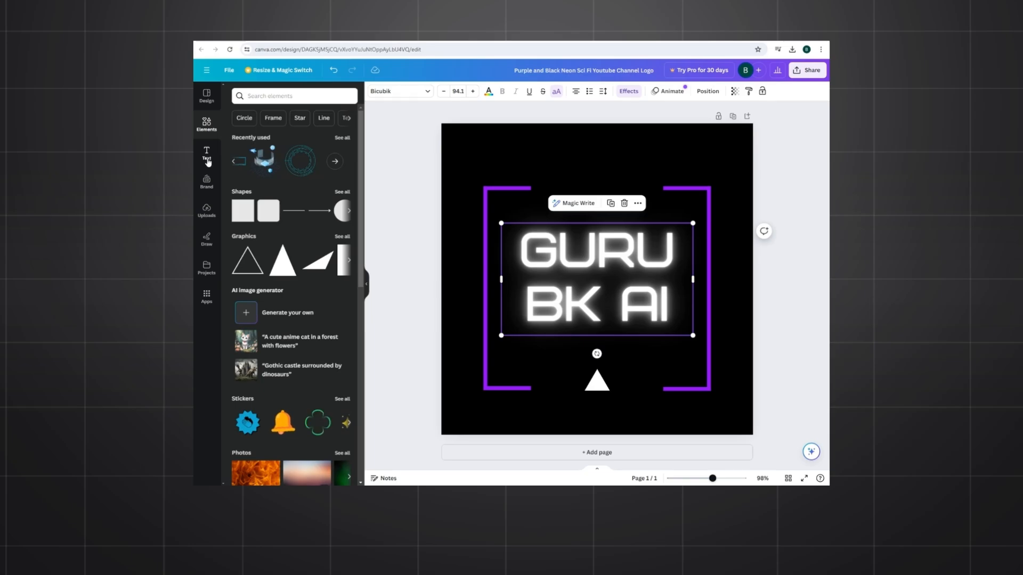
click(207, 161)
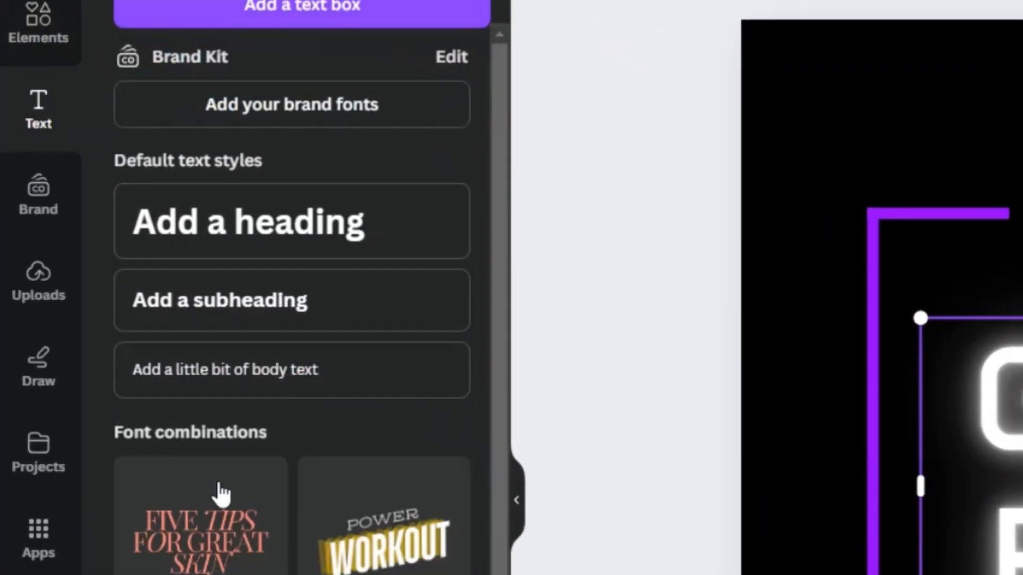
scroll(221, 494, down, 15)
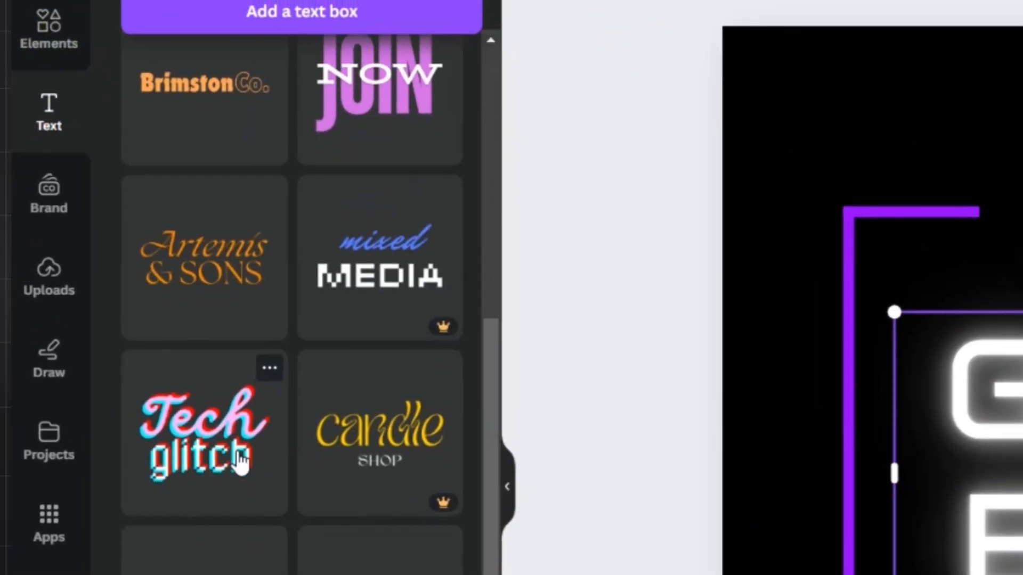
scroll(241, 462, down, 10)
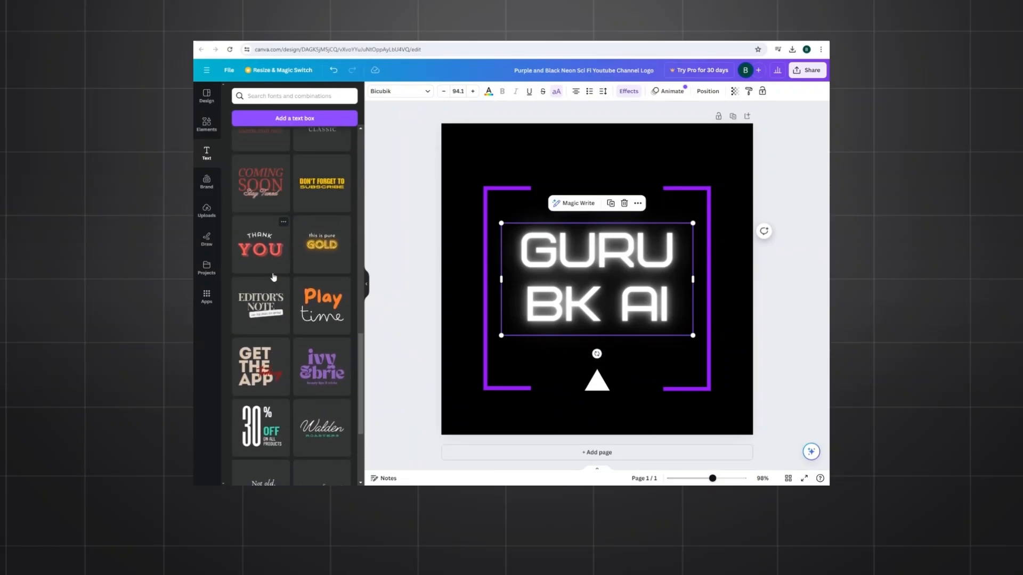
scroll(273, 277, up, 1)
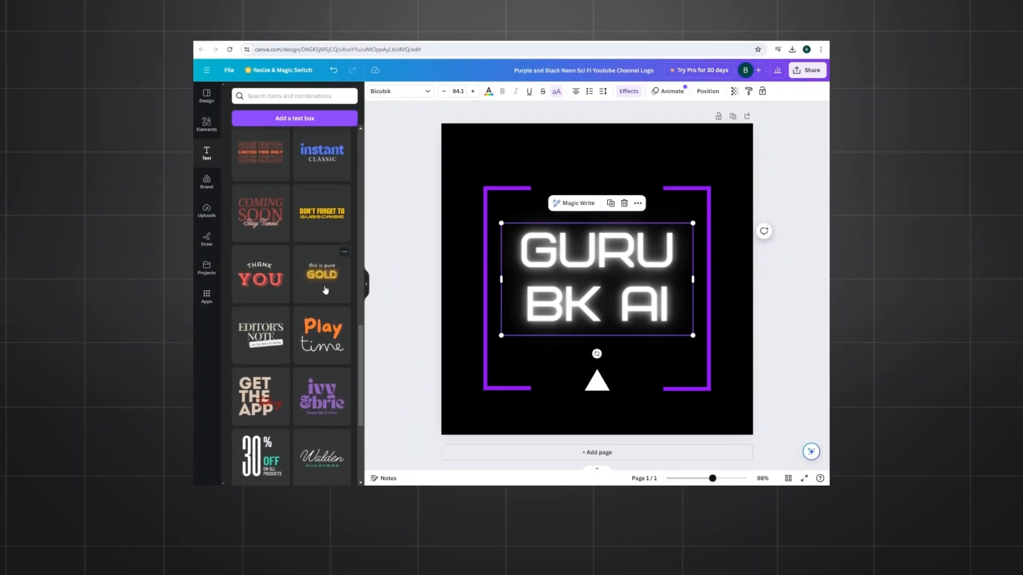
Step: Try the "this is pure GOLD" font combination on the logo, delete it and browse the other combinations
click(327, 277)
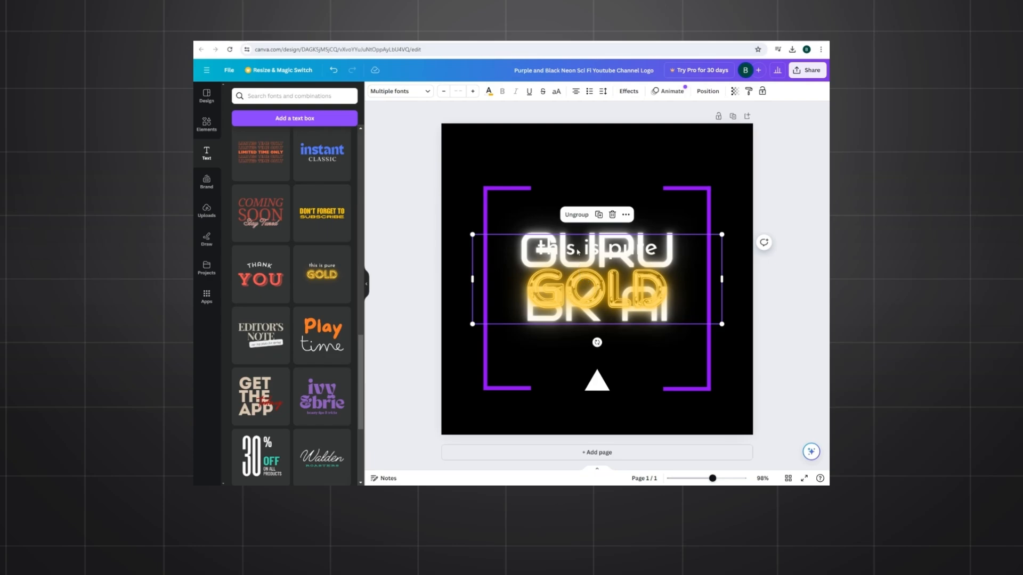
click(612, 215)
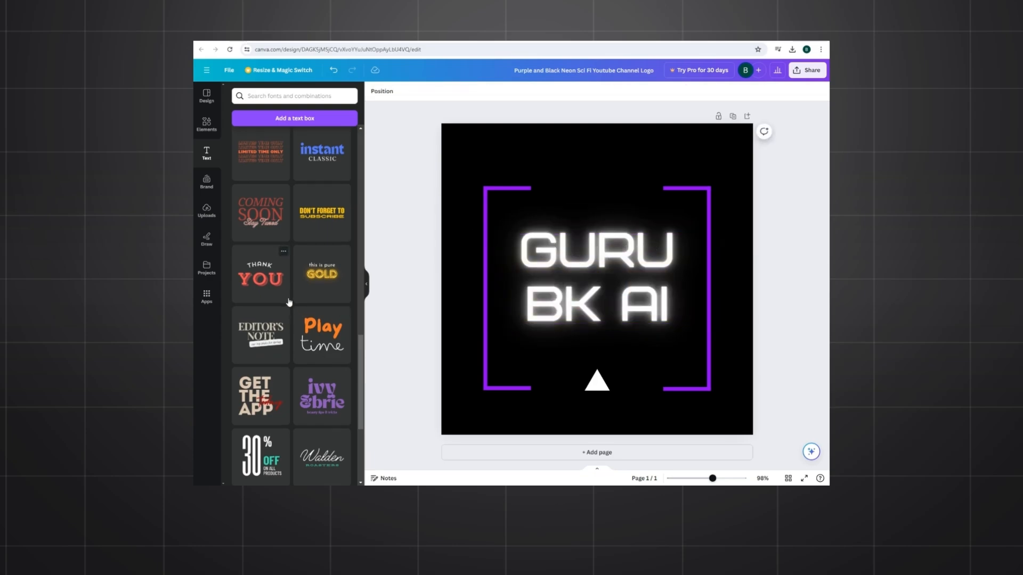
scroll(288, 296, down, 3)
scroll(292, 273, up, 6)
scroll(292, 273, up, 3)
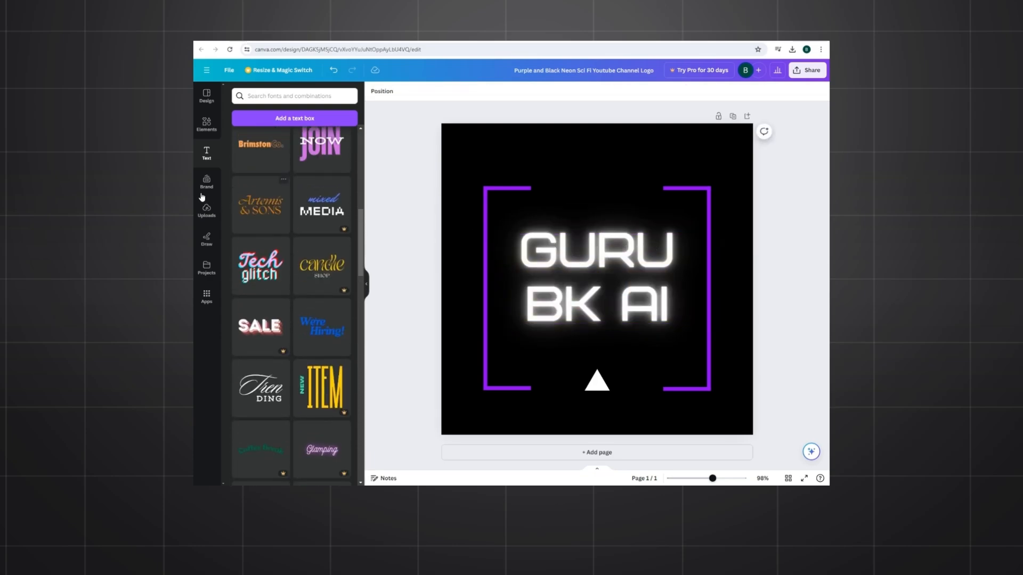
Step: Examine the brand, upload and drawing options, including the file picker for uploads, without adding anything to the logo
click(206, 183)
click(207, 210)
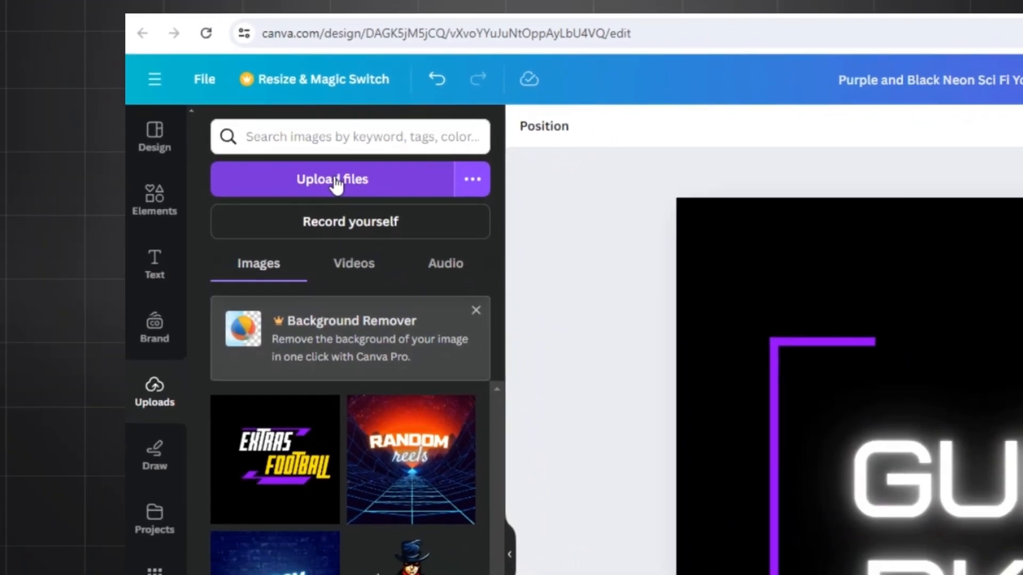
click(386, 65)
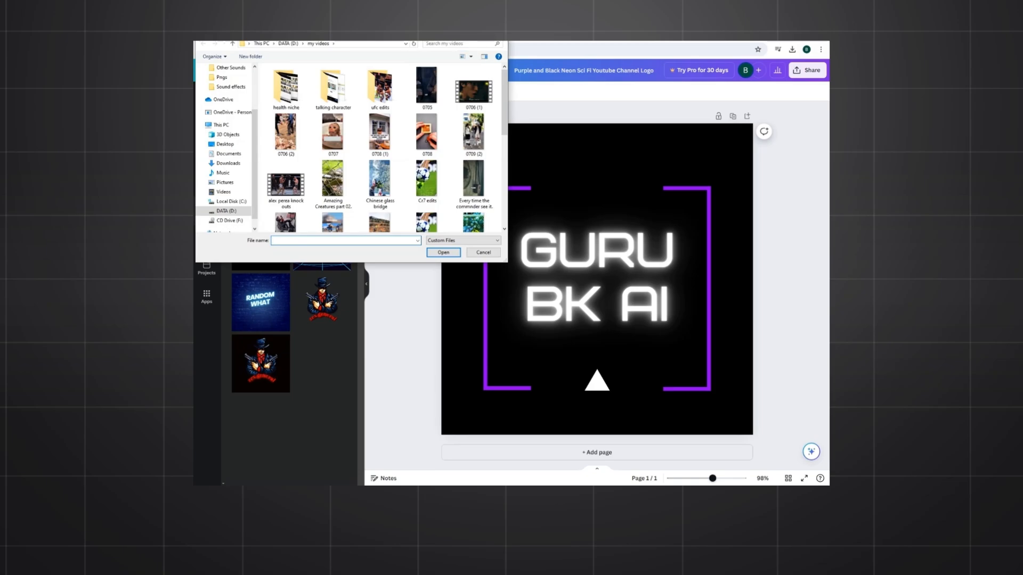
key(Escape)
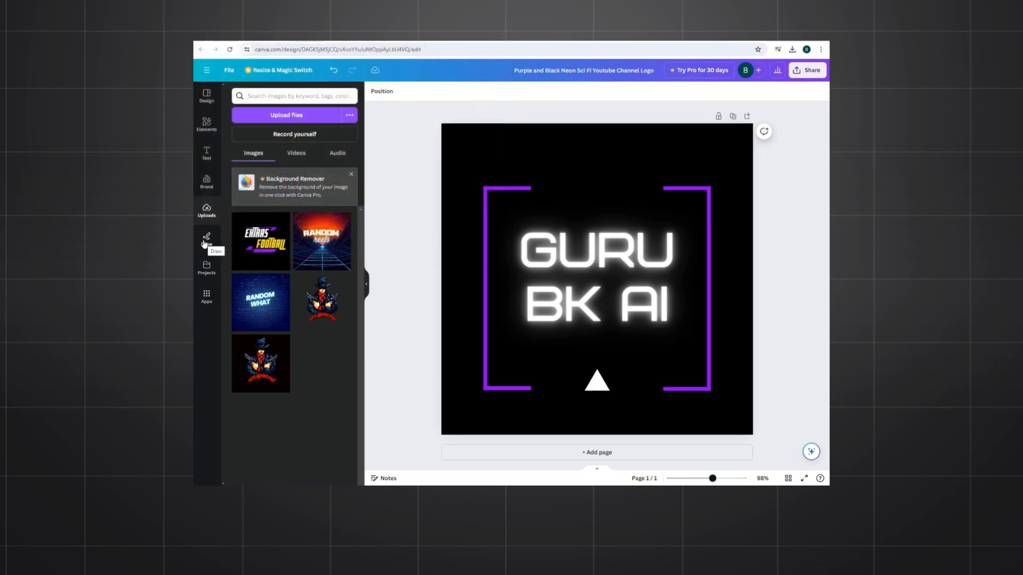
click(206, 239)
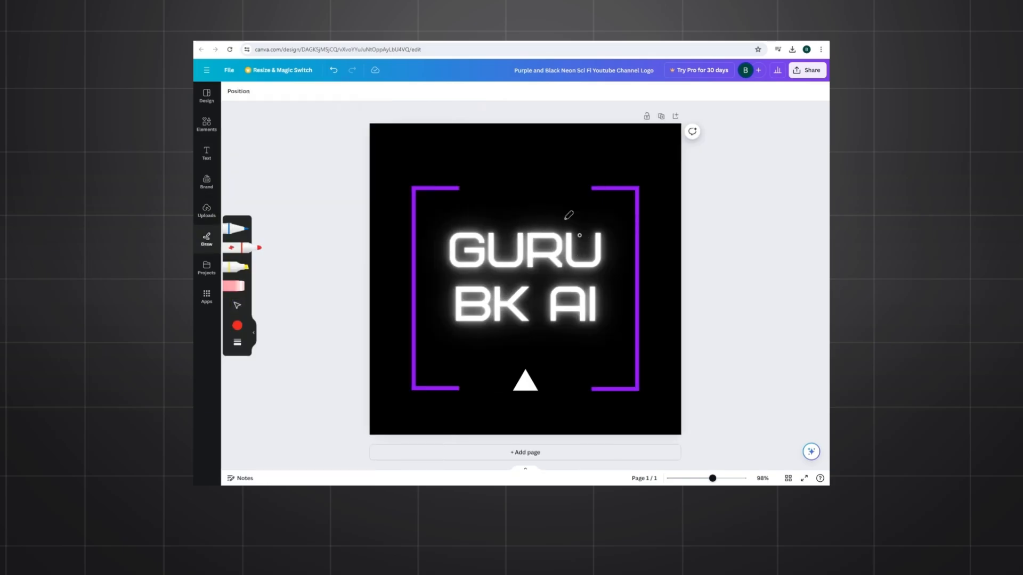
click(211, 271)
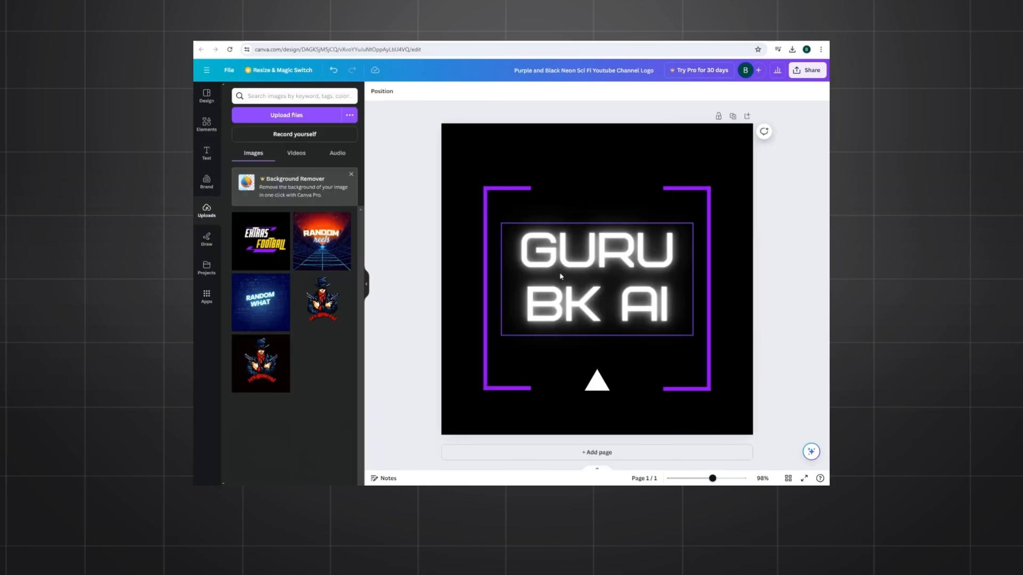
Step: Change the color of the "GURU BK AI" text to green
click(559, 276)
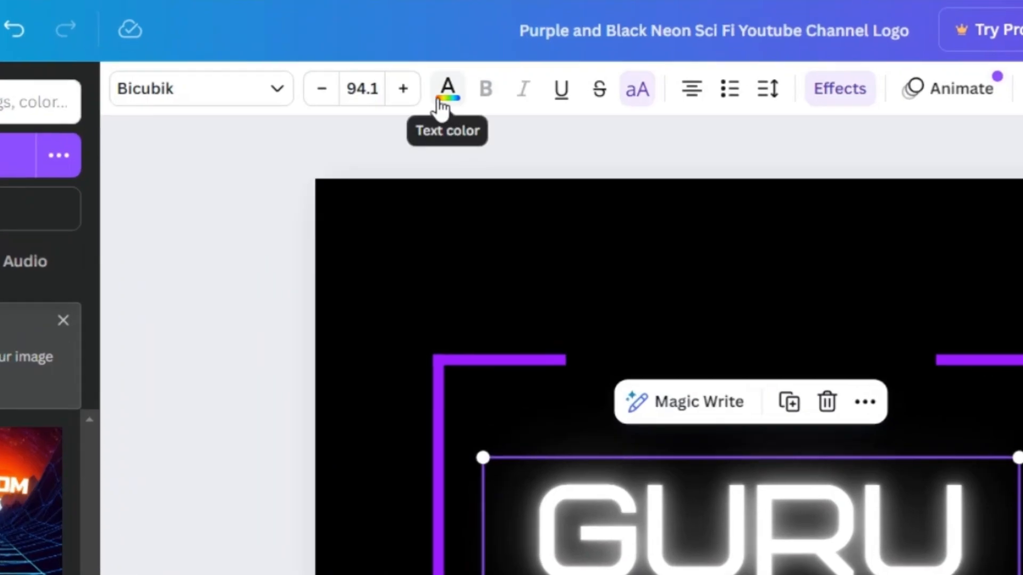
click(447, 96)
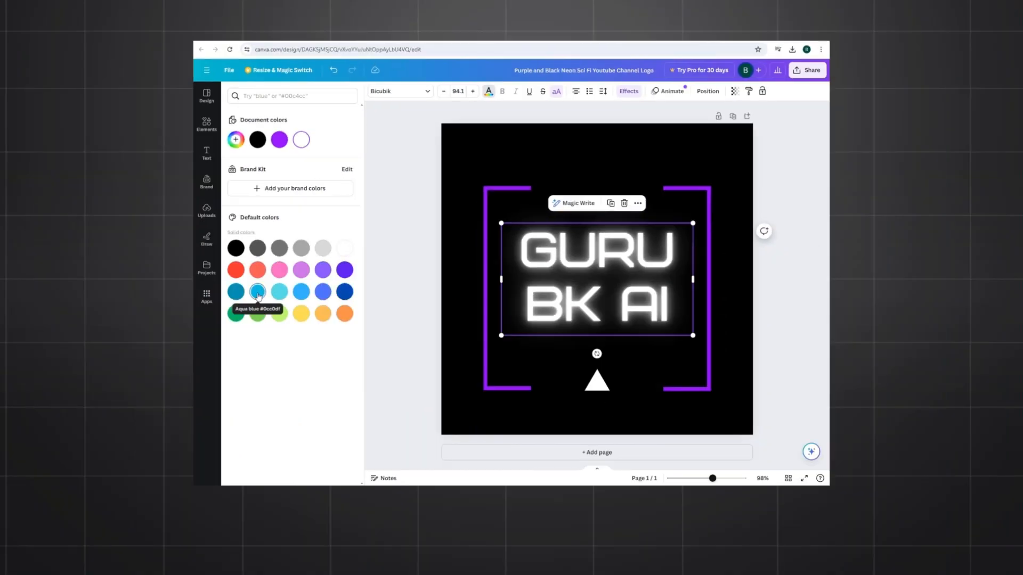
click(258, 292)
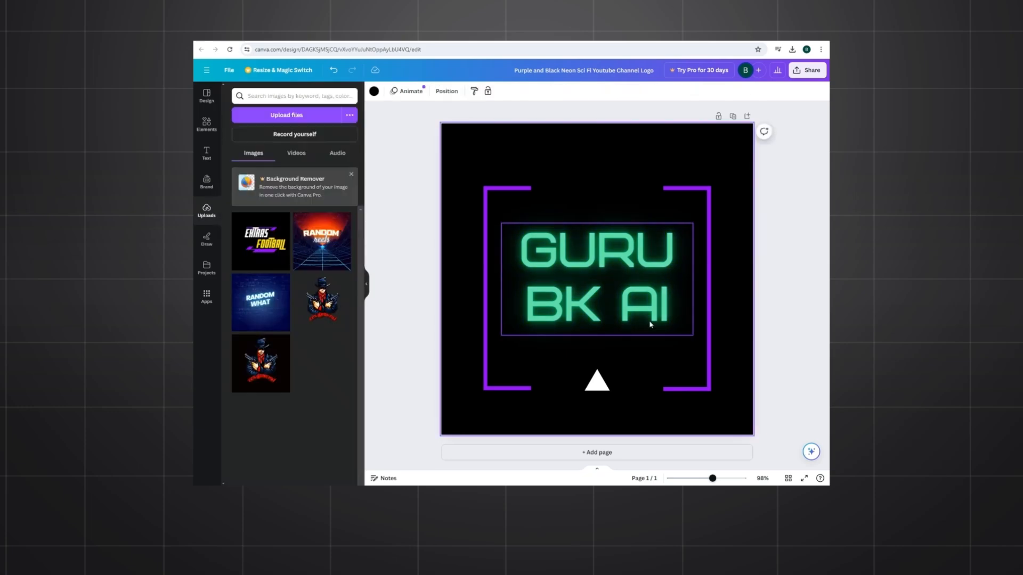
Step: Download the finished logo as a PNG file
click(807, 71)
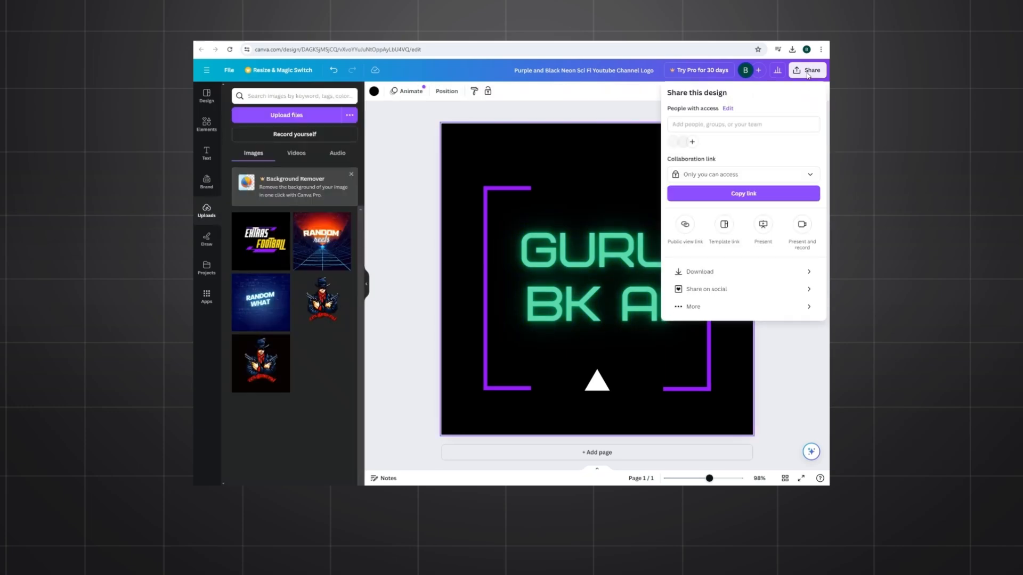
click(715, 277)
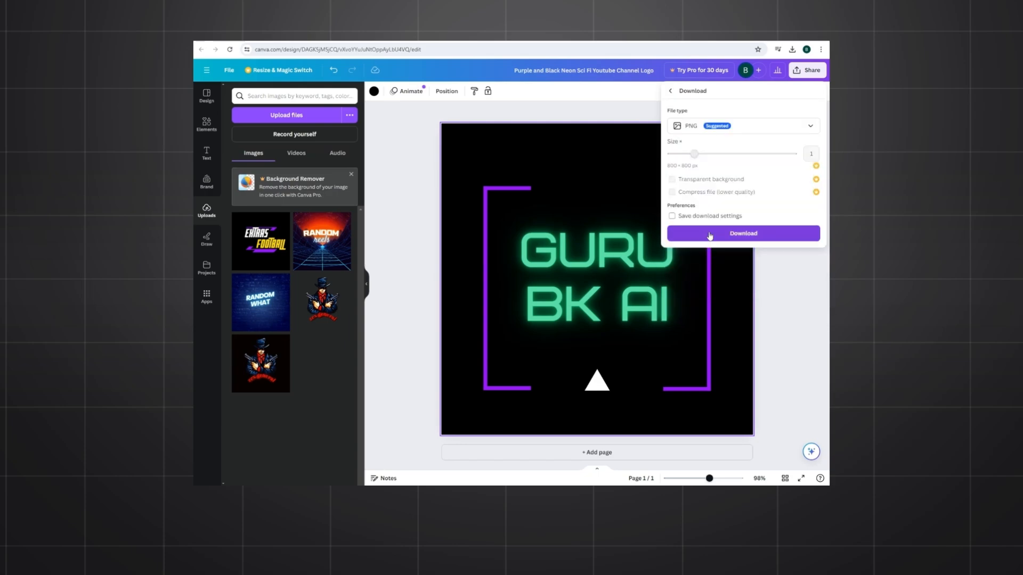
click(710, 236)
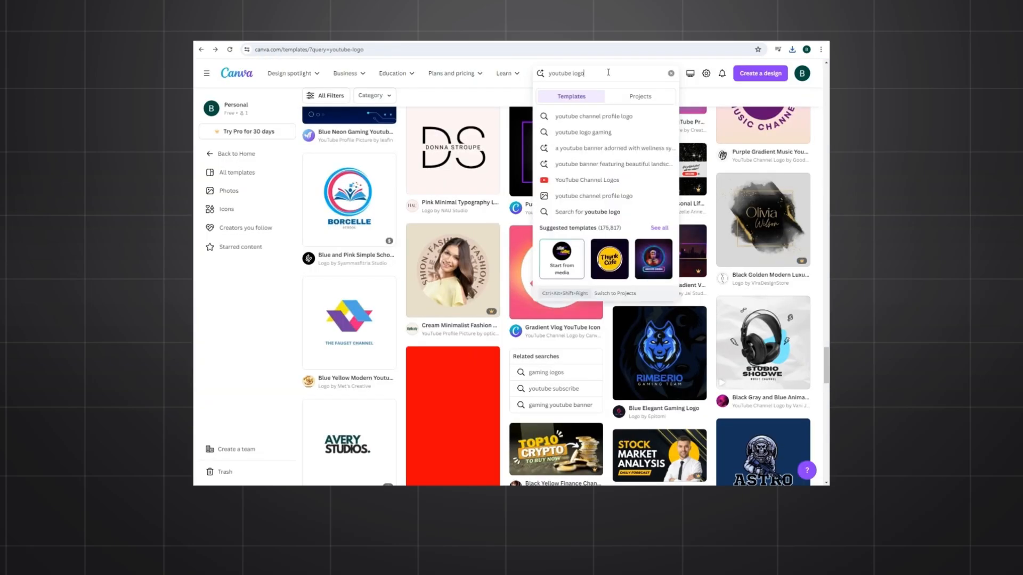
Step: Search the templates for "youtube banner" and open "Black & White Modern Personal Branding Youtube Banner" for customizing
key(BackSpace)
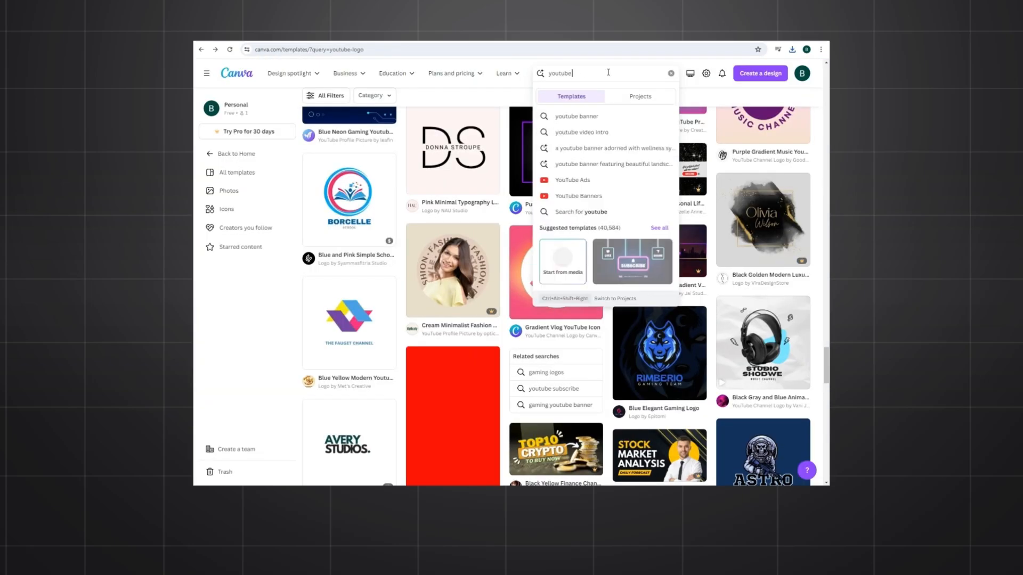
text(banner)
key(Return)
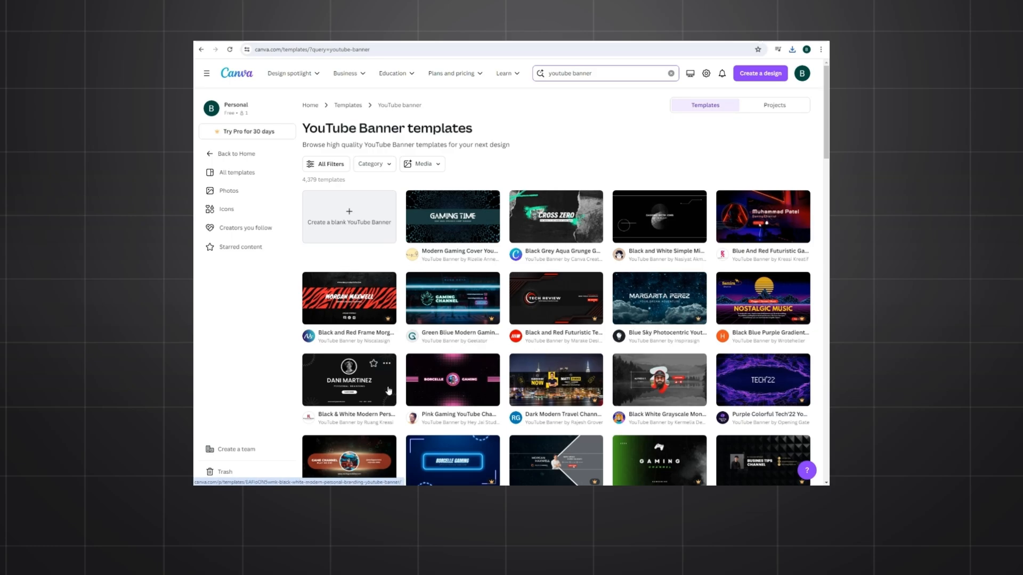
click(373, 367)
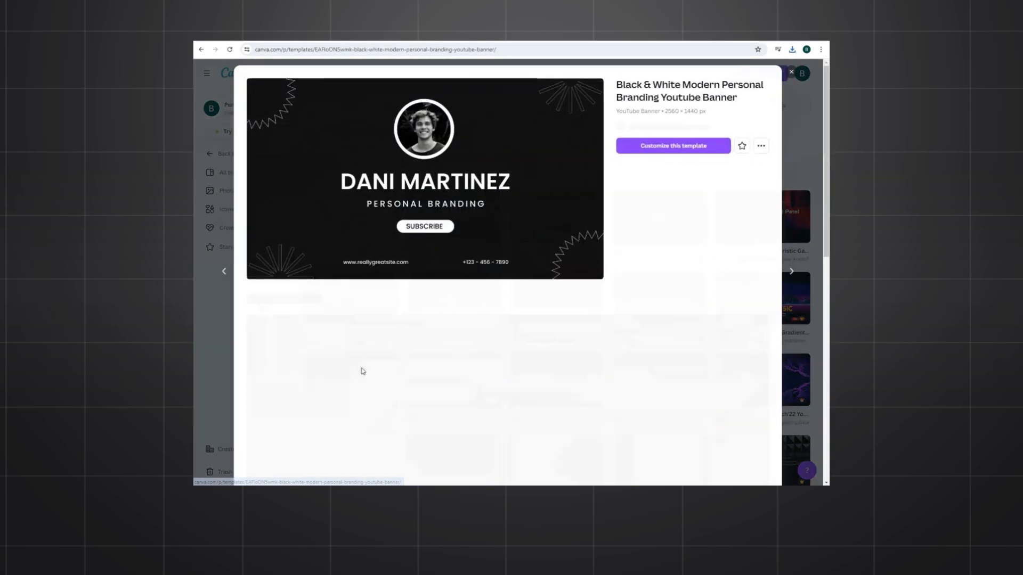
click(672, 157)
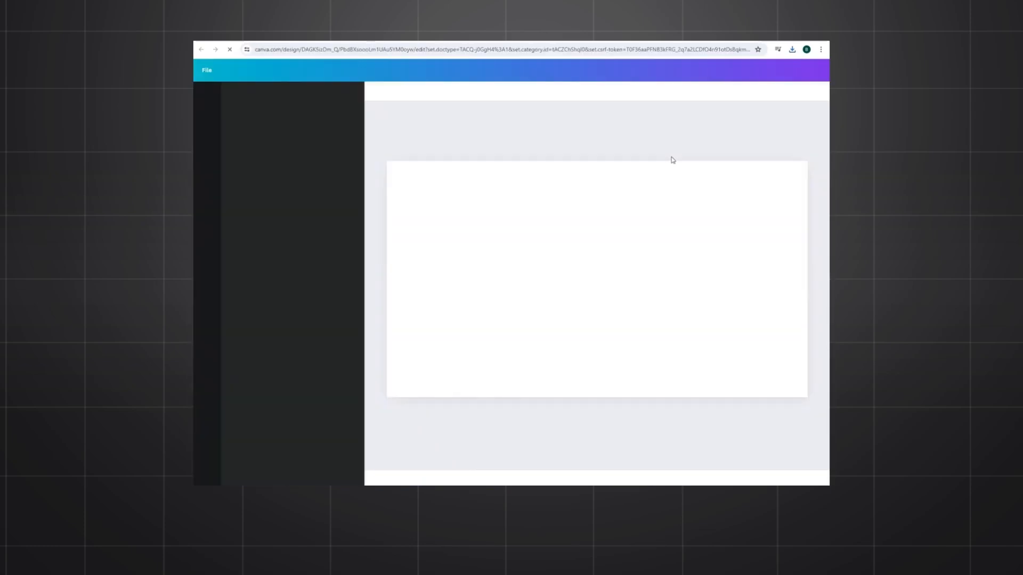
Step: Replace the placeholder name in the banner's main heading with "GUR BK AI"
click(496, 281)
double_click(501, 282)
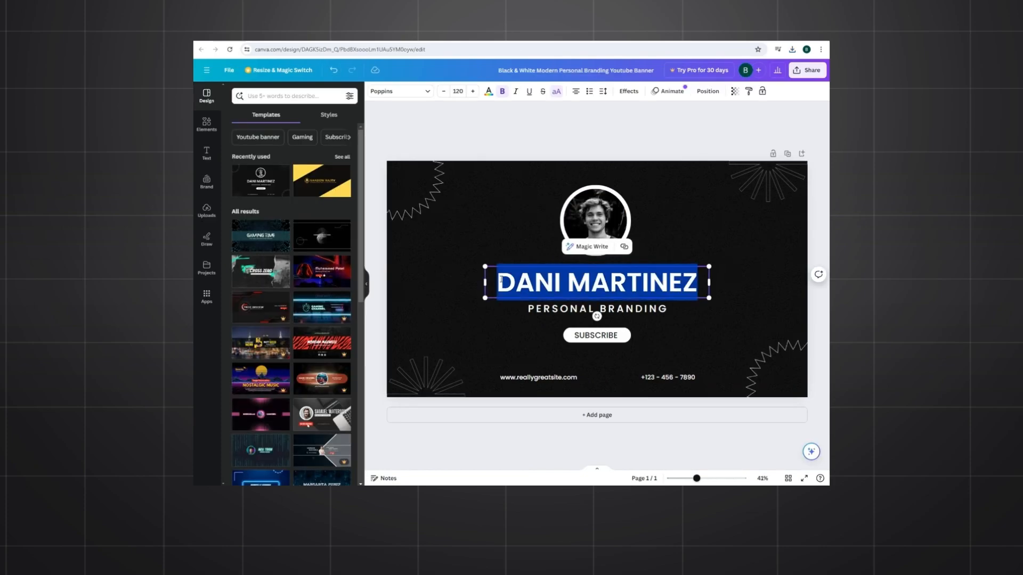
key(BackSpace)
text(GUR BK A)
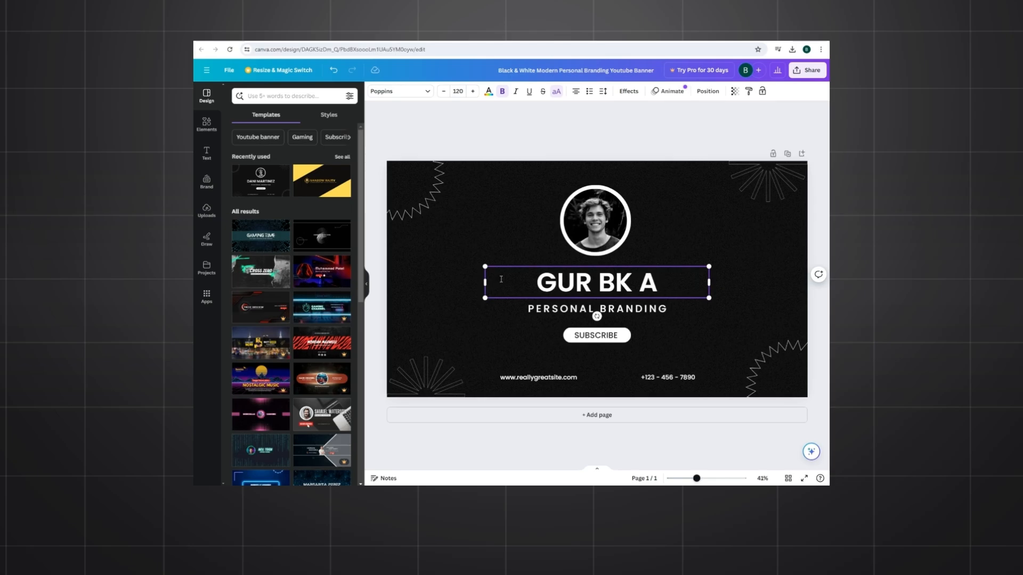
text(I)
click(529, 236)
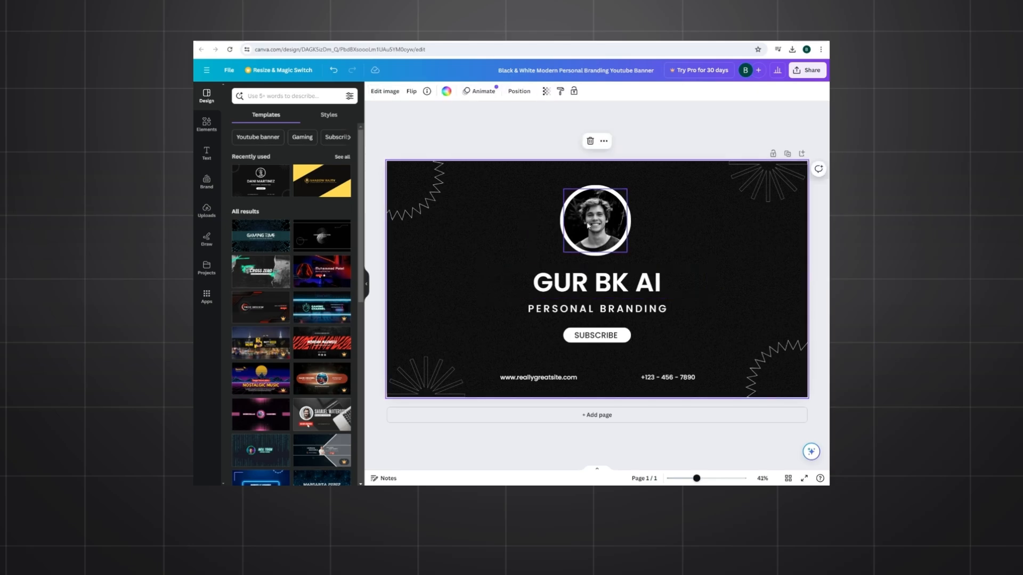
Step: Replace the portrait photo in the banner's circular frame with the uploaded "Random Reels" image
click(602, 224)
click(596, 169)
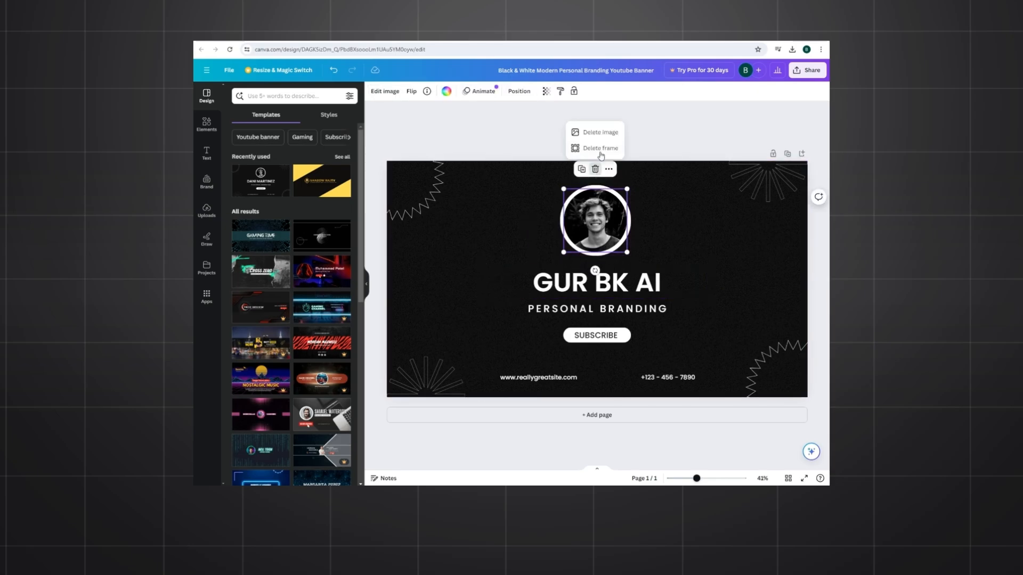
click(600, 132)
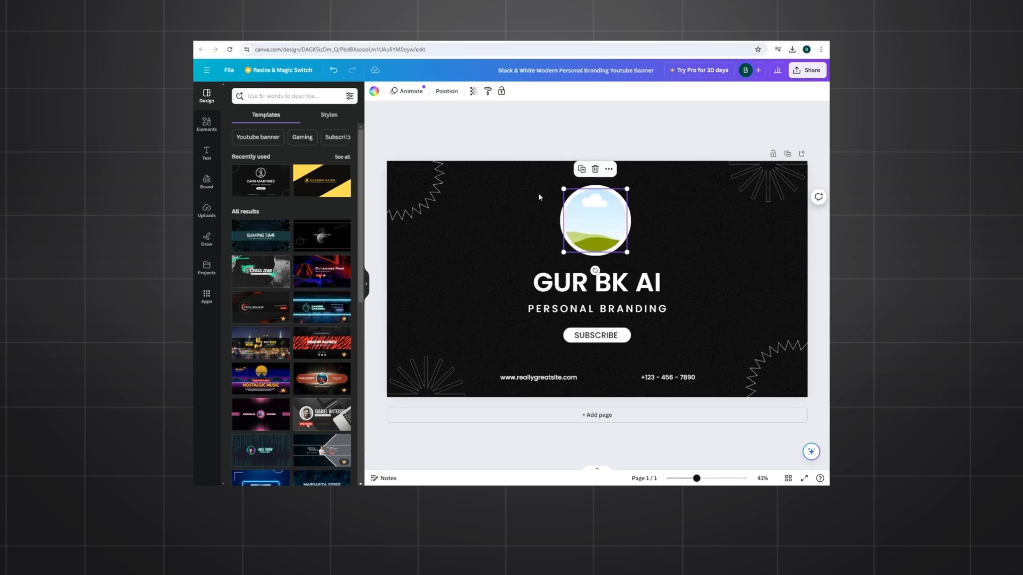
click(206, 211)
drag(321, 240, 595, 221)
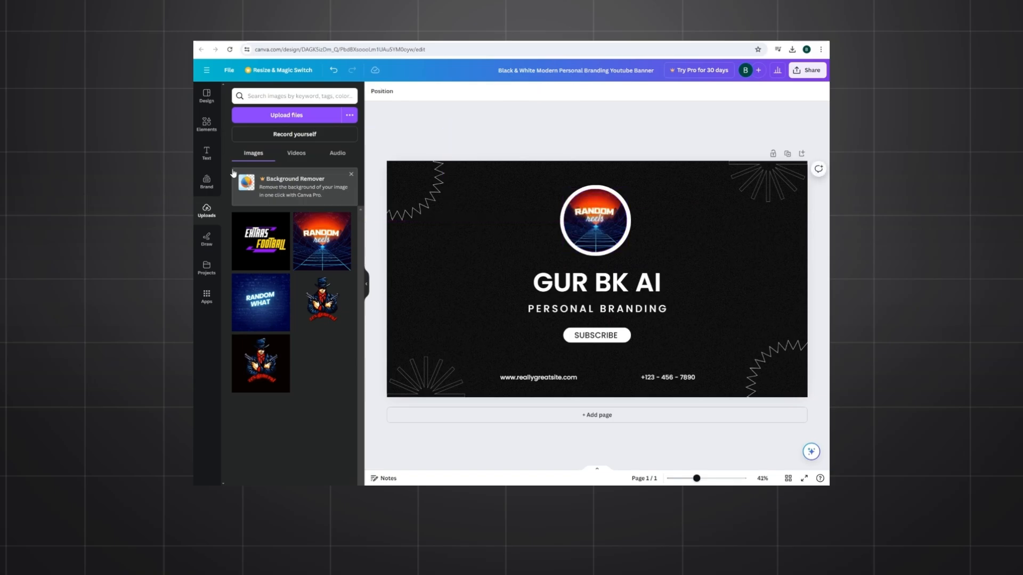
Step: Shrink the "GUR BK AI" heading beneath the circular picture and move the "PERSONAL BRANDING" subtitle up directly below it
click(207, 154)
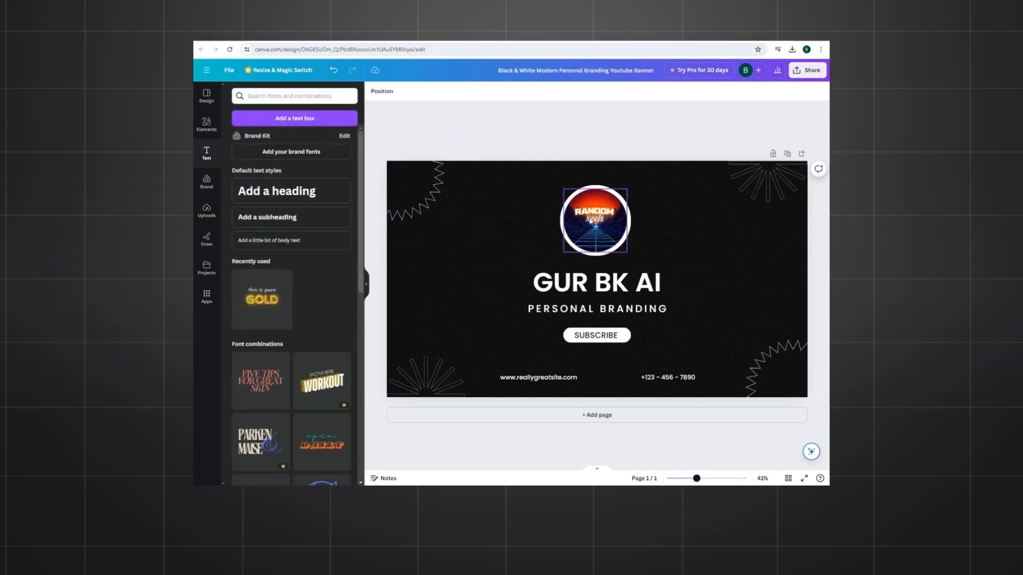
click(604, 291)
drag(604, 290, 607, 282)
drag(712, 292, 648, 273)
drag(626, 316, 632, 295)
Step: Replace the "PERSONAL BRANDING" subtitle text with "LEAVE A LIKE"
double_click(534, 290)
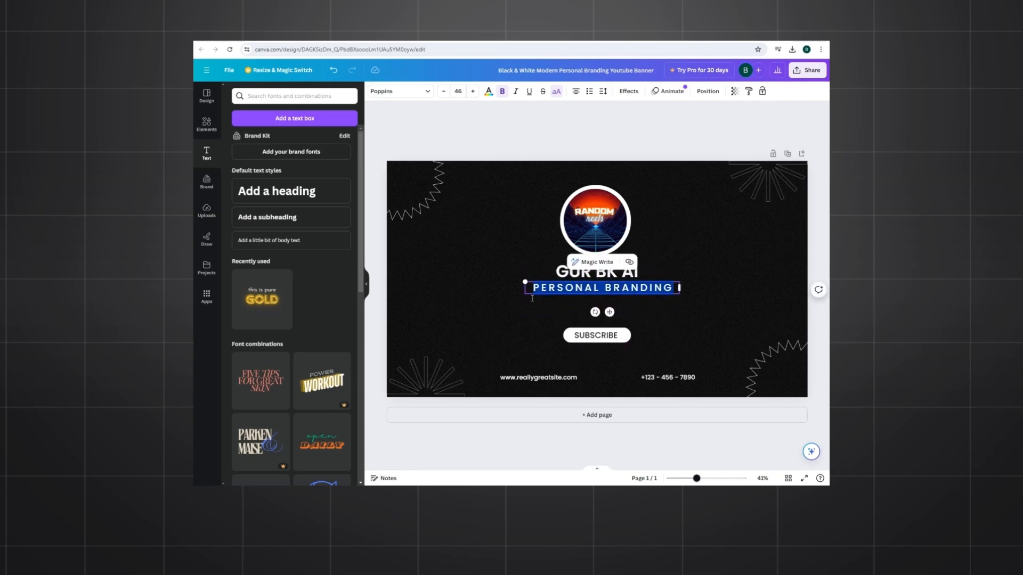
text(LE)
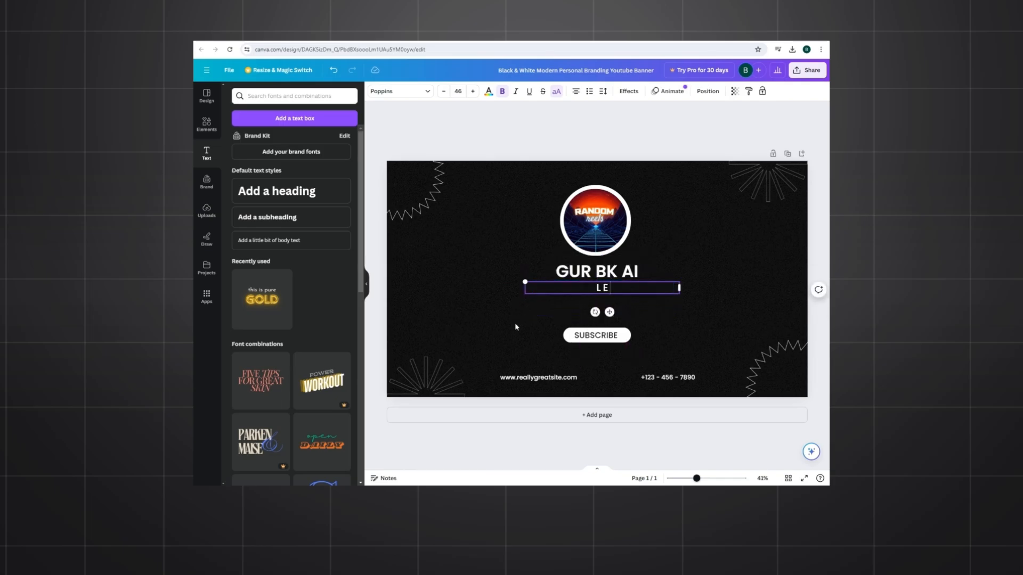
text(AVE A LIKE)
click(638, 342)
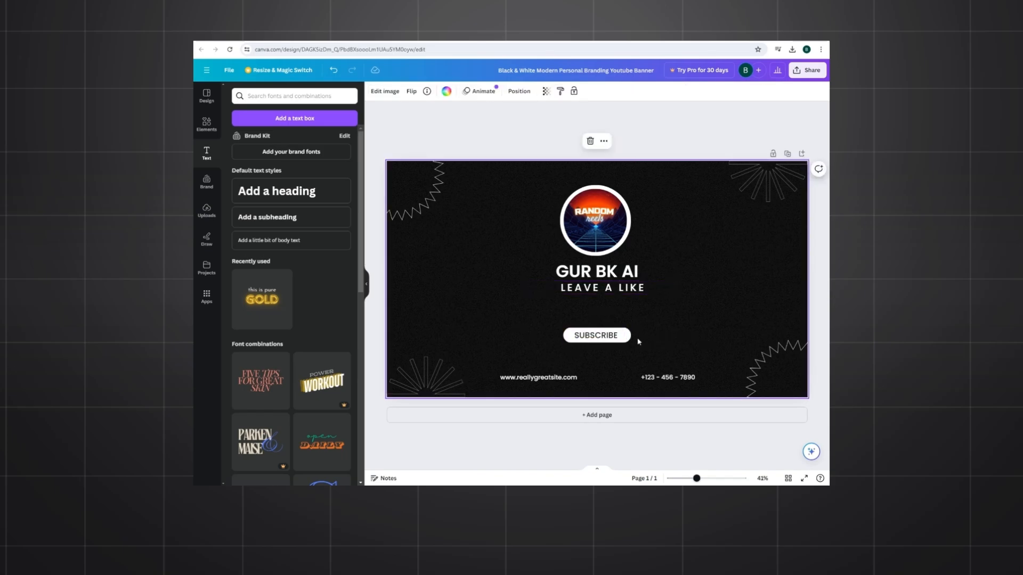
Step: Shrink the SUBSCRIBE badge and place it just below "LEAVE A LIKE", and scale down the picture, texts and badge together near the banner's center
click(597, 333)
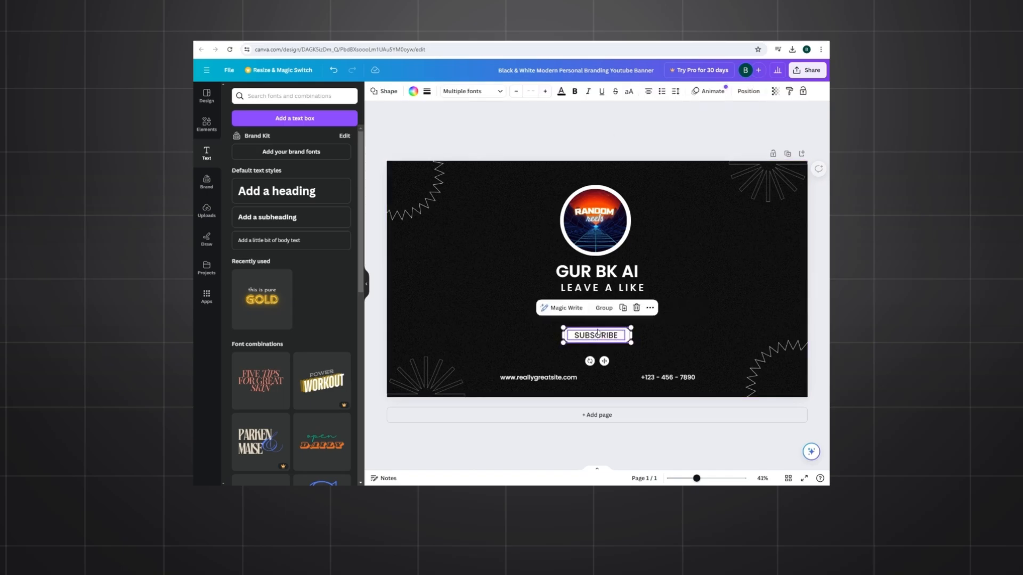
drag(598, 337, 610, 301)
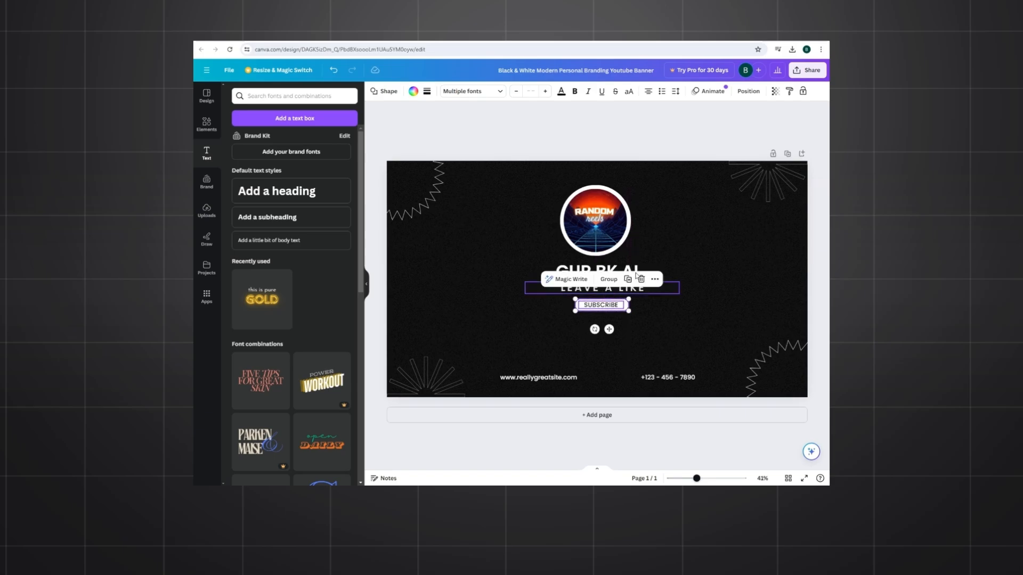
drag(512, 188, 685, 348)
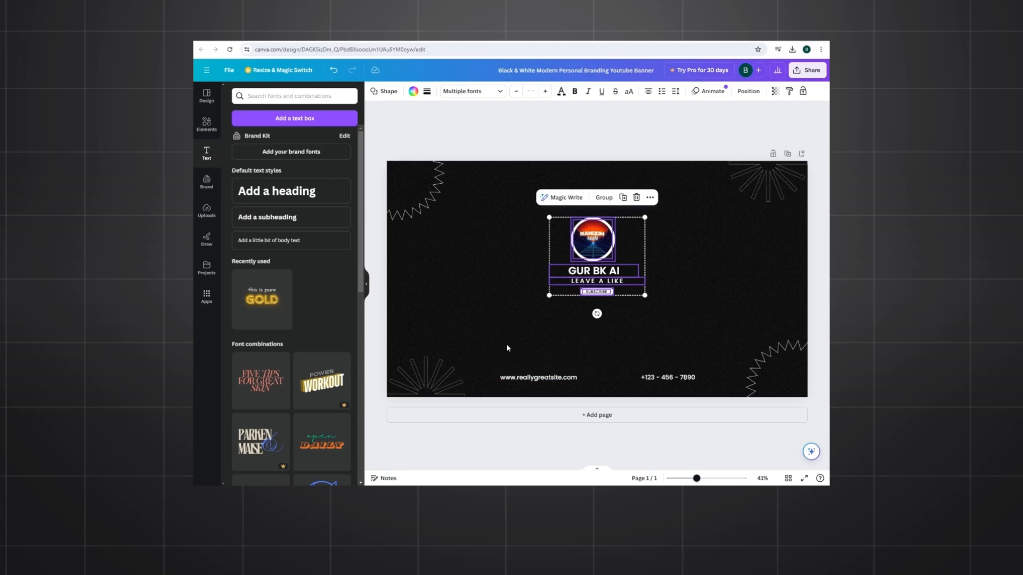
click(510, 364)
Step: Delete the placeholder website address and phone number texts from the lower part of the banner
click(517, 380)
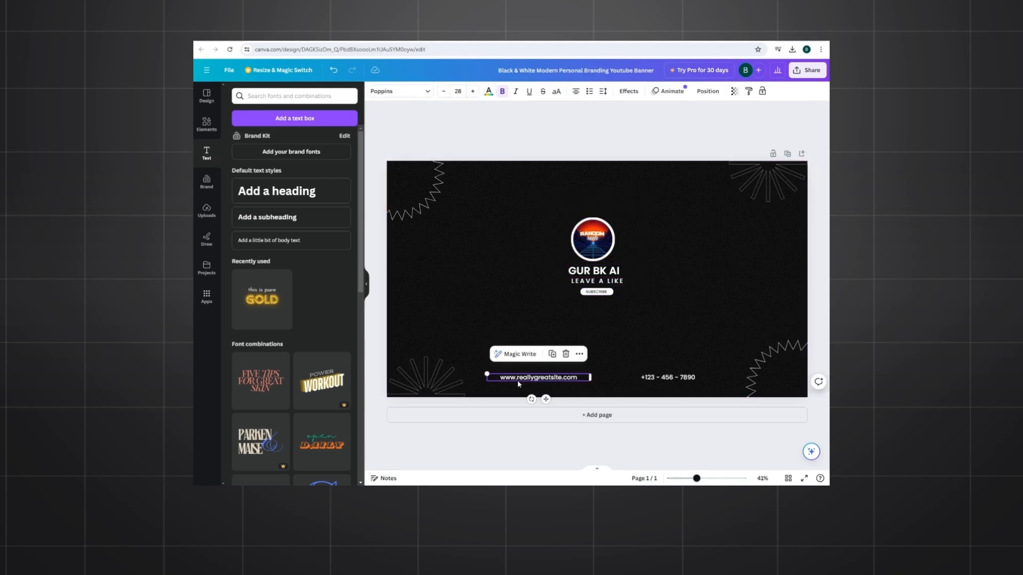
click(566, 353)
click(670, 377)
click(695, 354)
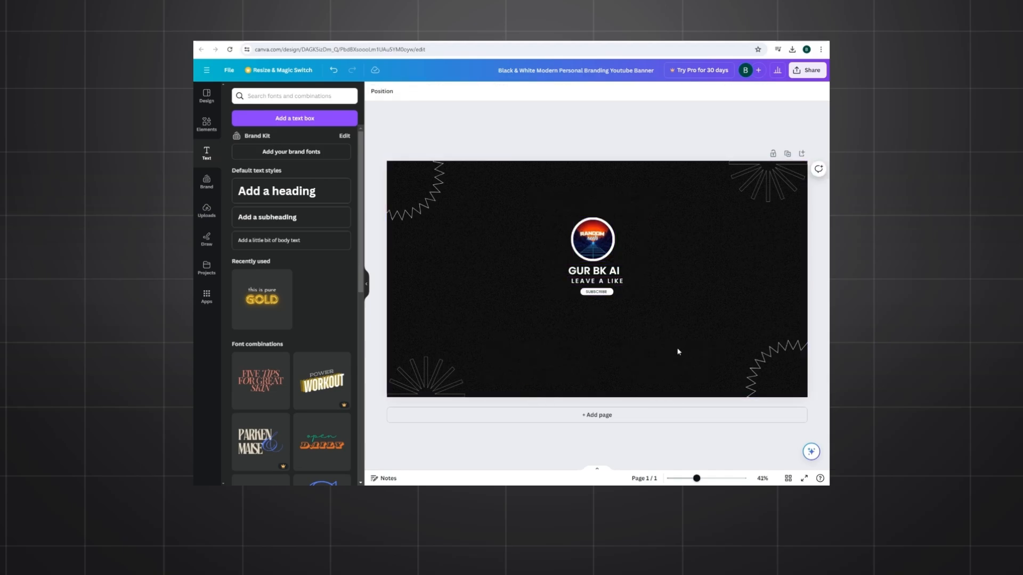